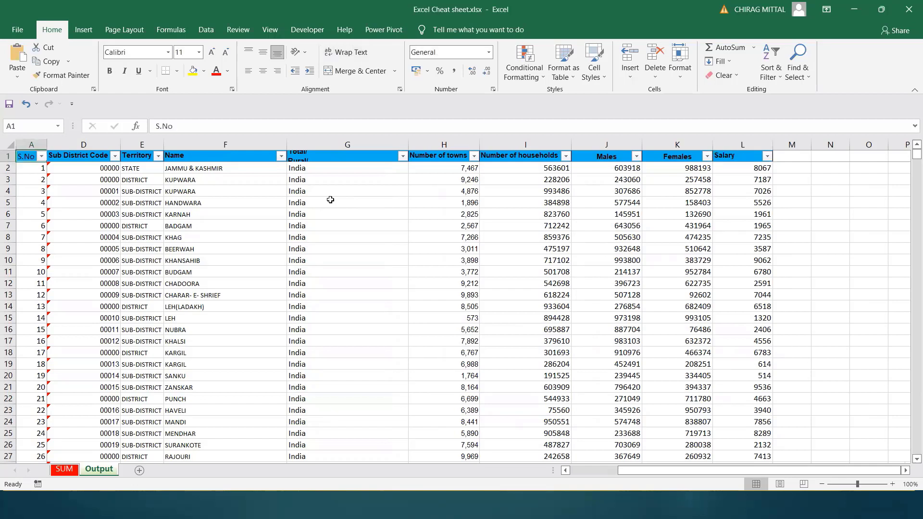
# Look across the header row past Salary and over the first record's numeric values from Number of towns to Salary
pyautogui.hotkey('ctrl', 'Right')
pyautogui.press('Right')
pyautogui.press('Right')
pyautogui.press('Right')
pyautogui.press('Right')
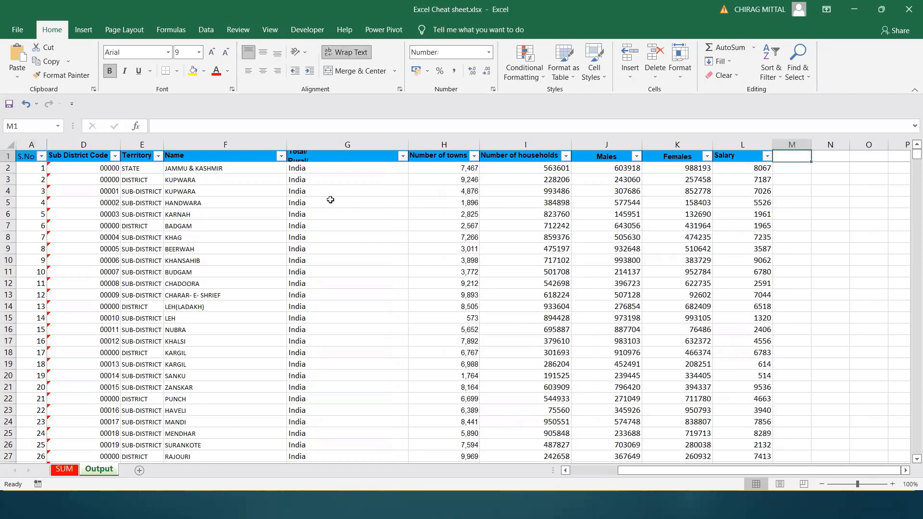
pyautogui.press('Right')
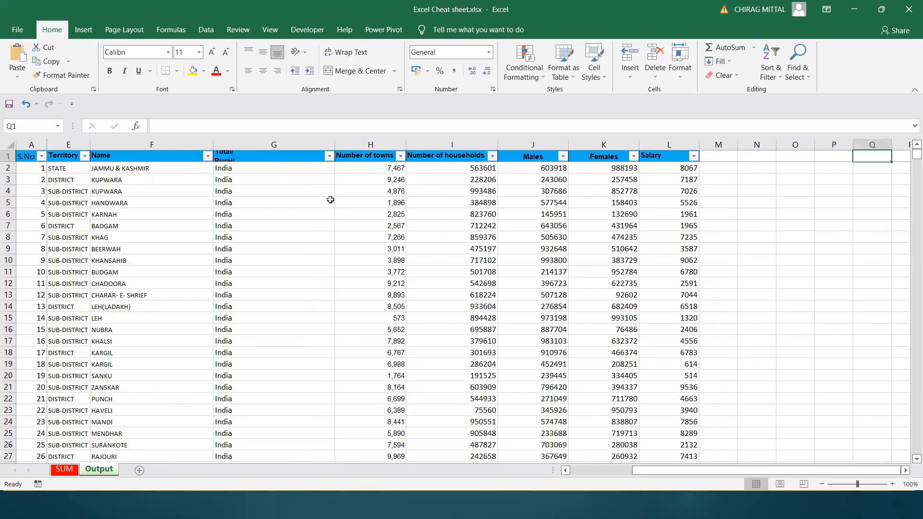
pyautogui.click(378, 170)
pyautogui.hotkey('shift', 'Right')
pyautogui.hotkey('shift', 'Right')
pyautogui.hotkey('shift', 'Right')
pyautogui.hotkey('shift', 'Right')
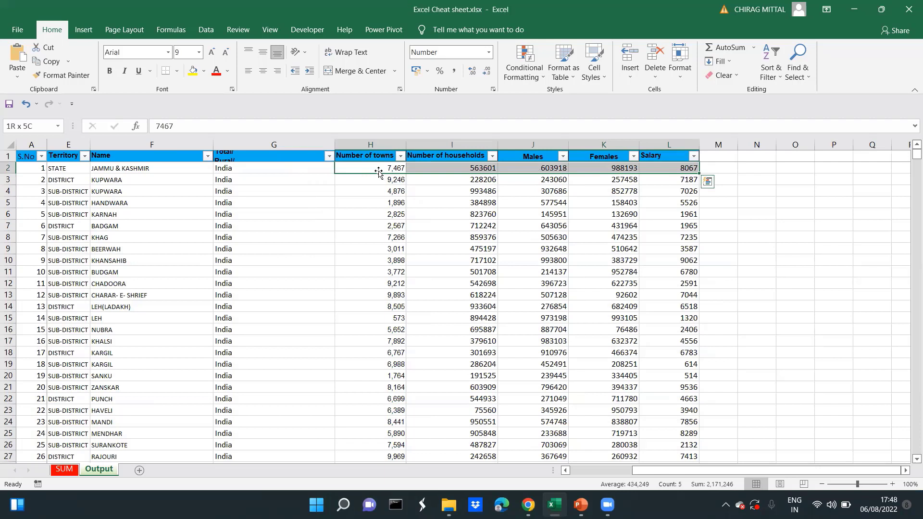
# Add a column header reading SUM in cell M1, beside the Salary column
pyautogui.press('Up')
pyautogui.press('Right')
pyautogui.press('Right')
pyautogui.press('Right')
pyautogui.press('Right')
pyautogui.press('Right')
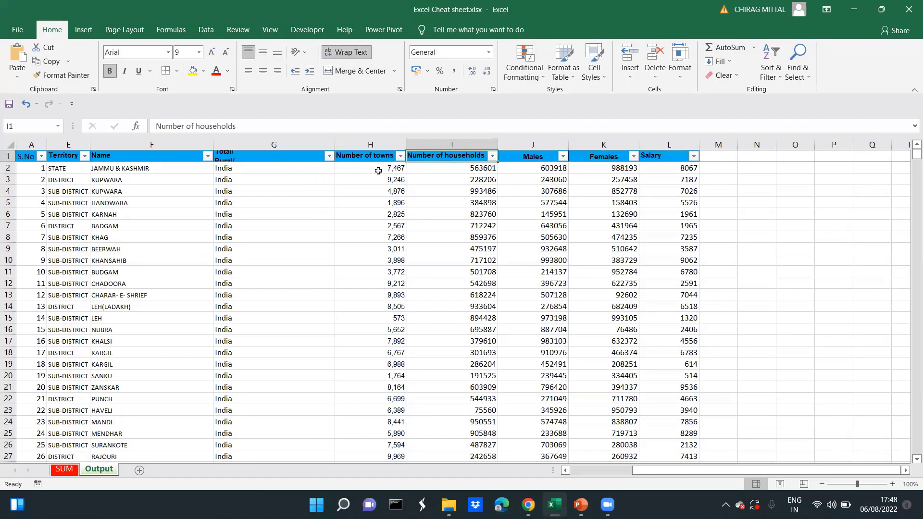
pyautogui.write('SUM')
pyautogui.press('Return')
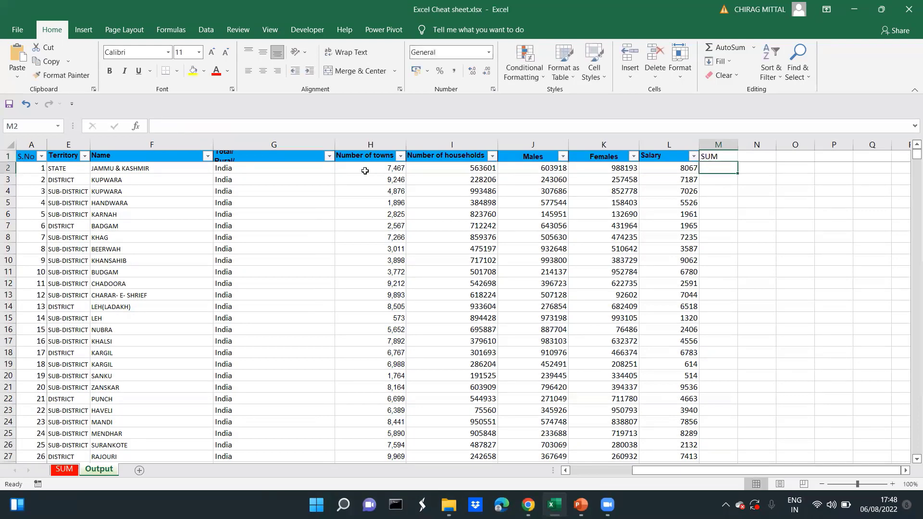
# Fill the SUM header cell M1 with the standard orange colour
pyautogui.click(84, 29)
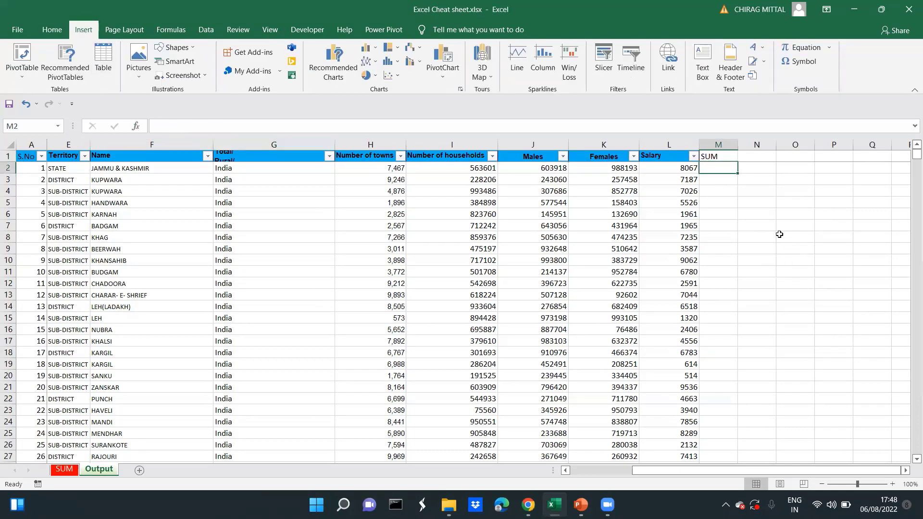
pyautogui.click(715, 156)
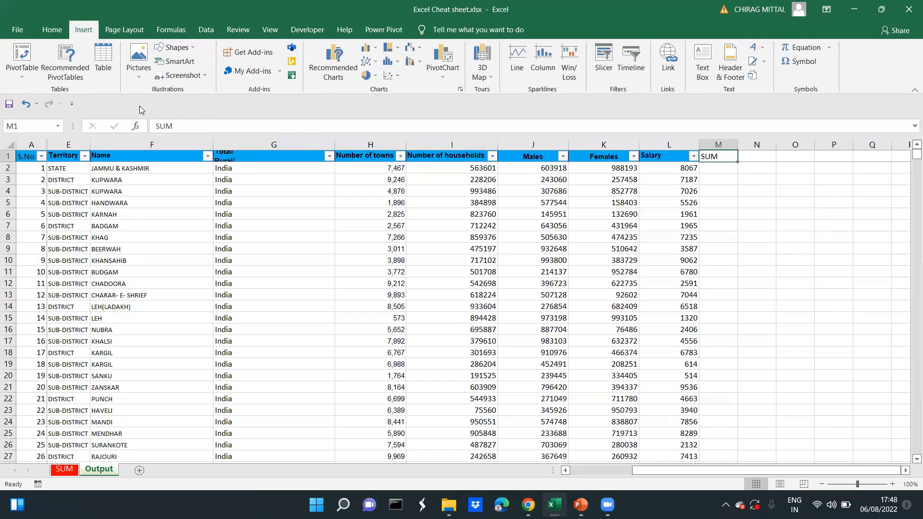
pyautogui.click(26, 77)
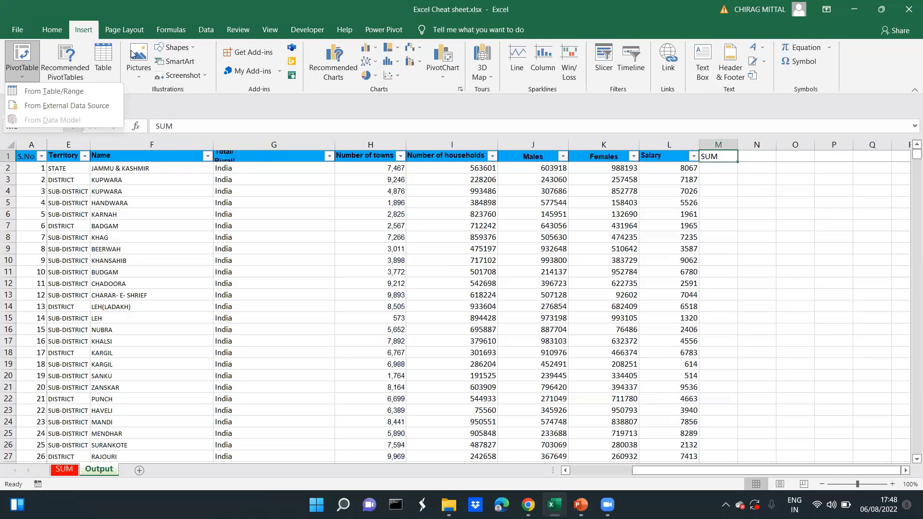
pyautogui.click(53, 30)
pyautogui.click(203, 71)
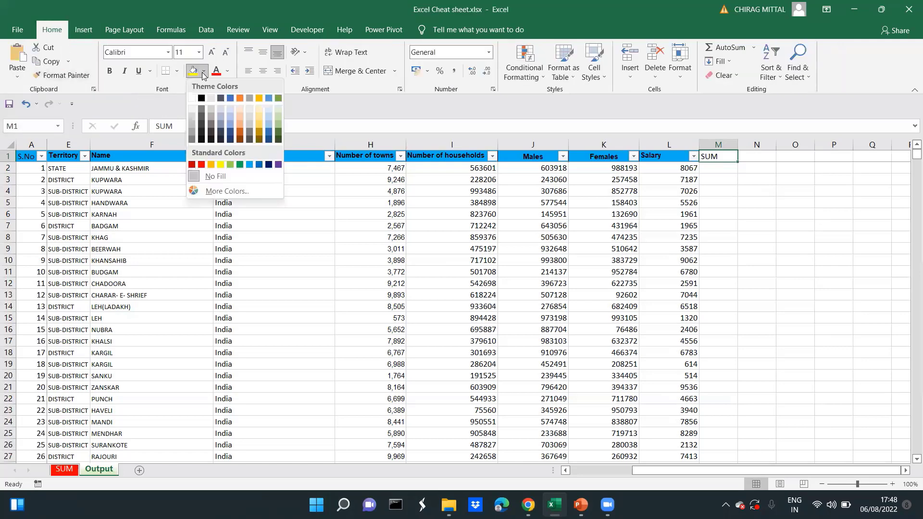
pyautogui.click(211, 164)
pyautogui.click(324, 269)
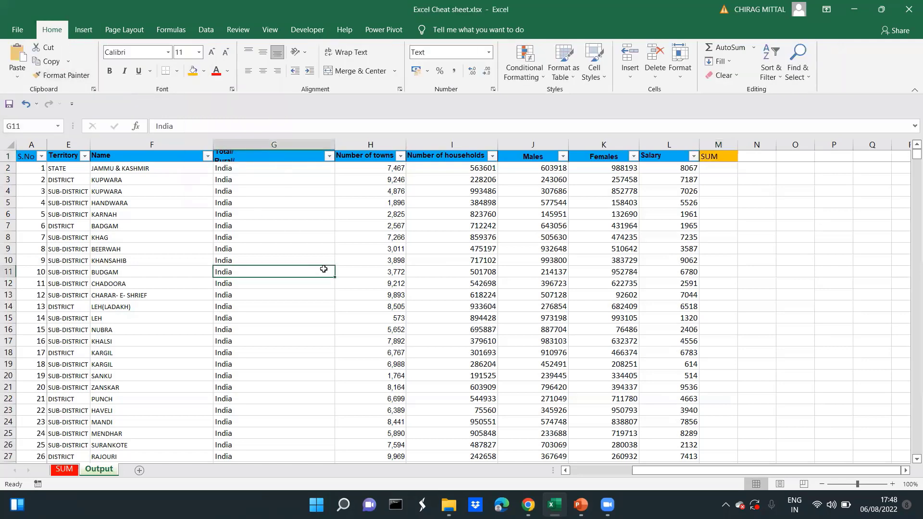
# Examine how far the data extends, down to its last rows and across from S.No to Salary
pyautogui.hotkey('ctrl', 'Up')
pyautogui.press('Right')
pyautogui.press('Right')
pyautogui.press('Right')
pyautogui.press('Down')
pyautogui.press('Up')
pyautogui.hotkey('ctrl', 'Down')
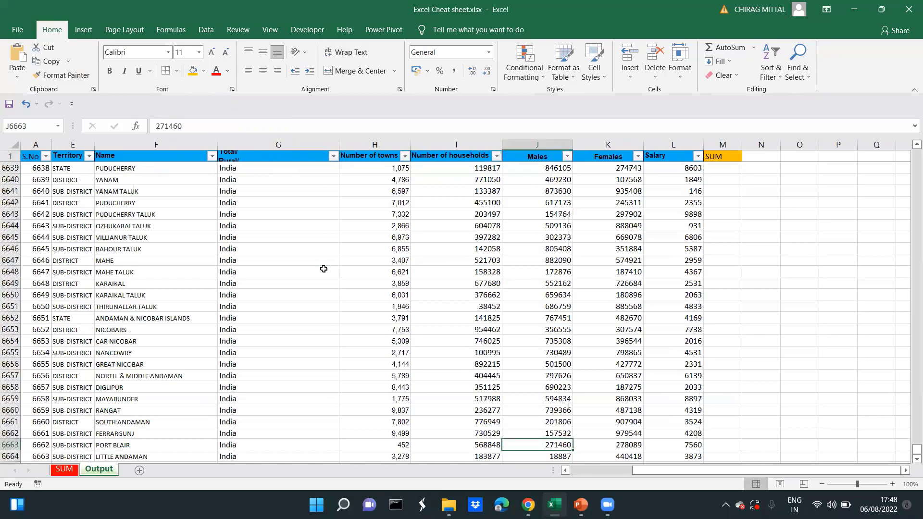
pyautogui.hotkey('ctrl', 'Right')
pyautogui.hotkey('ctrl', 'Right')
pyautogui.hotkey('ctrl', 'Left')
pyautogui.hotkey('ctrl', 'Left')
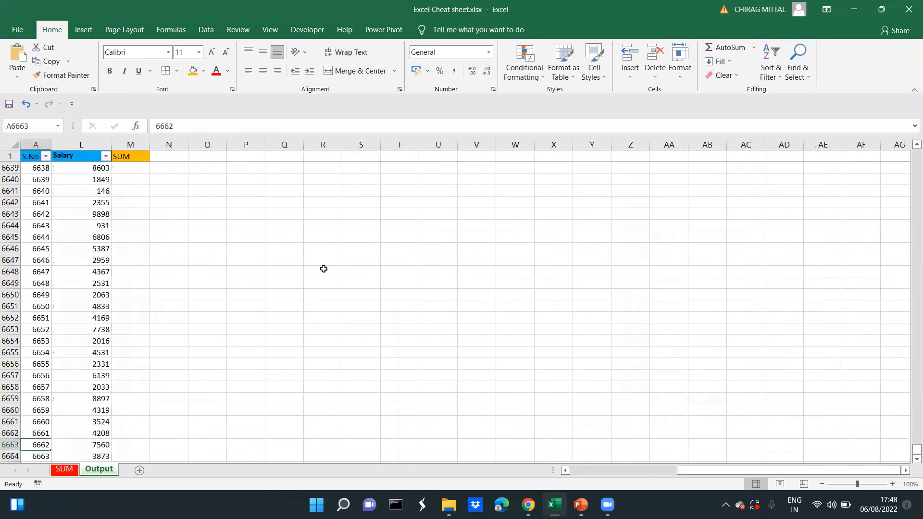
pyautogui.press('Right')
pyautogui.hotkey('ctrl', 'Right')
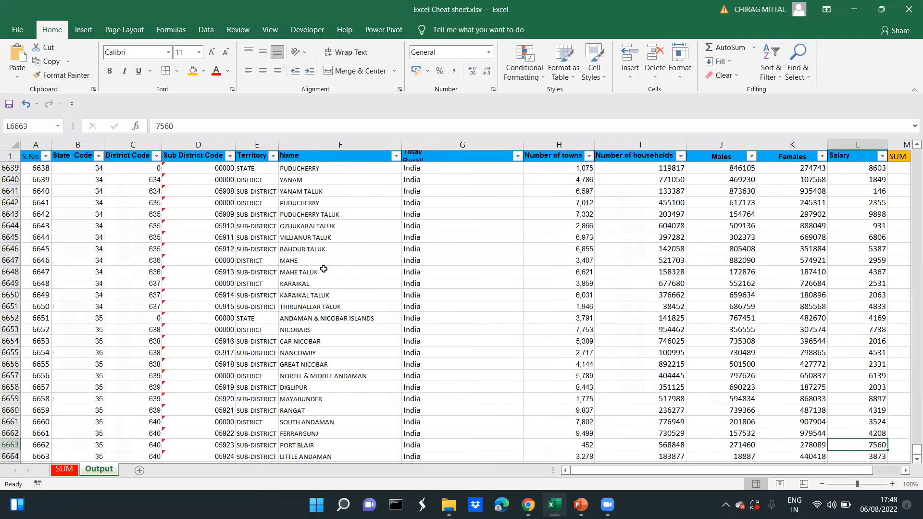
pyautogui.press('Left')
pyautogui.press('Left')
pyautogui.hotkey('ctrl', 'Up')
pyautogui.press('Down')
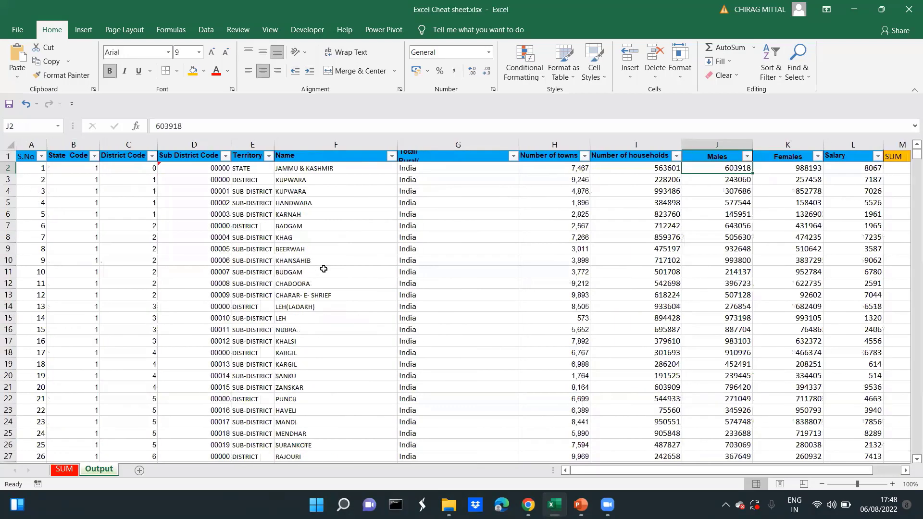
# Review the first record's Males, Females and Salary values next to the empty SUM column
pyautogui.press('Right')
pyautogui.press('Right')
pyautogui.press('Right')
pyautogui.press('Right')
pyautogui.press('Right')
pyautogui.press('Left')
pyautogui.press('Left')
pyautogui.press('Left')
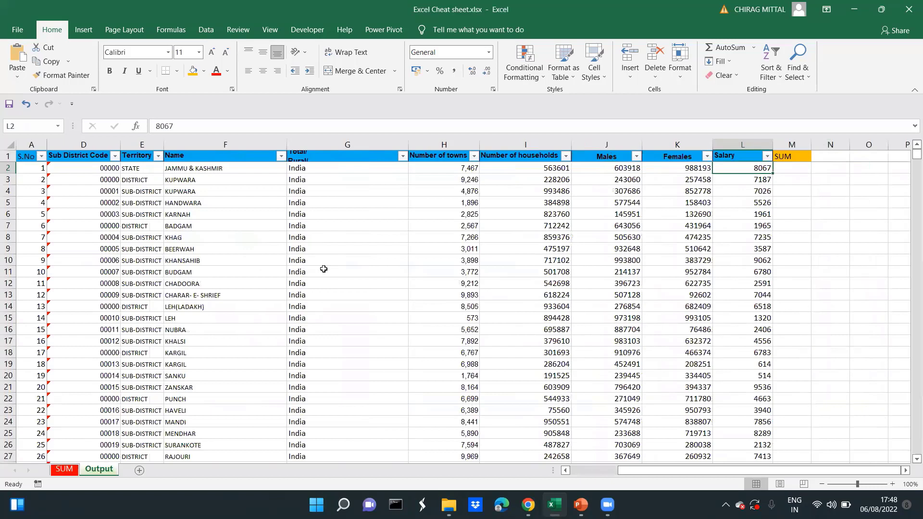
pyautogui.press('Left')
pyautogui.press('Left')
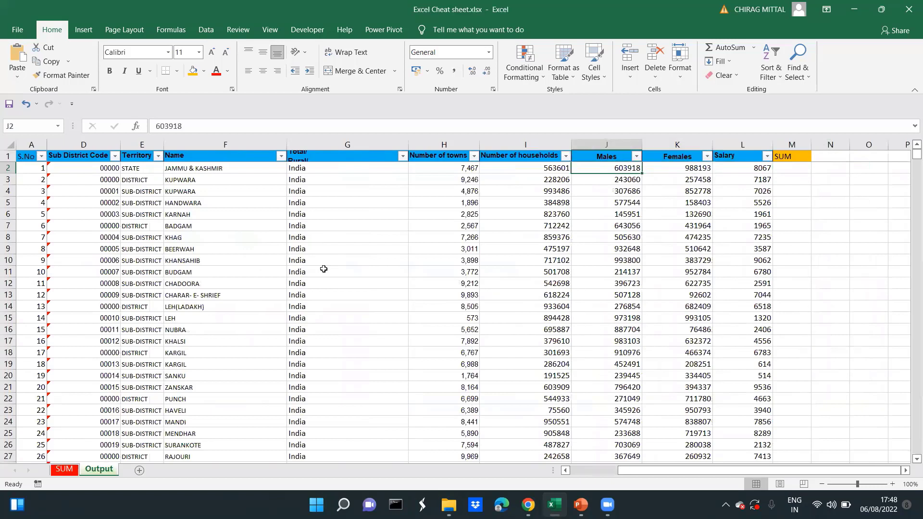
pyautogui.hotkey('shift', 'Right')
# Enter the formula =SUM(J2,K2) in cell M2 to add the first record's Males and Females values
pyautogui.press('Right')
pyautogui.press('Right')
pyautogui.press('Right')
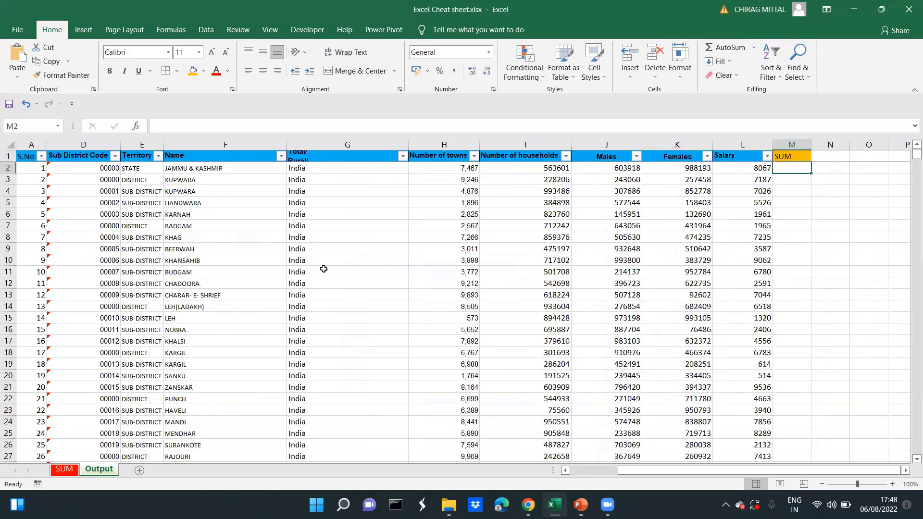
pyautogui.write('=sum')
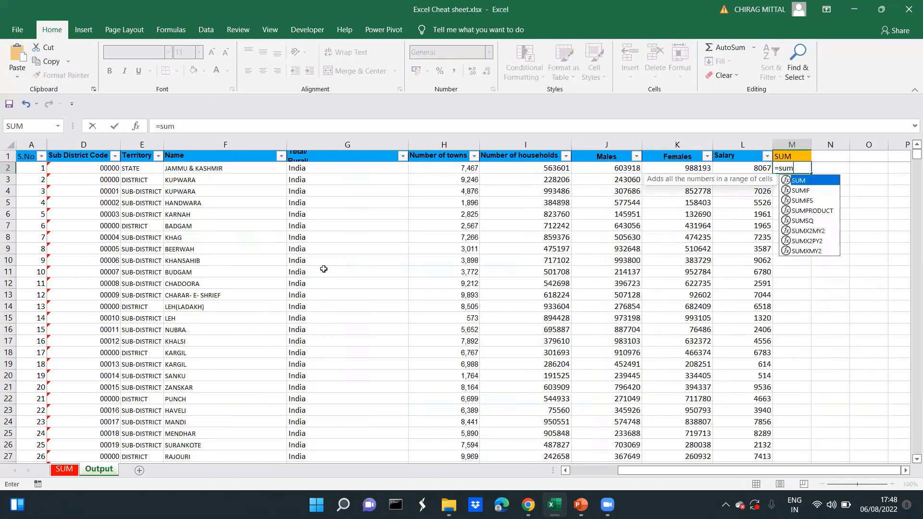
pyautogui.write('(')
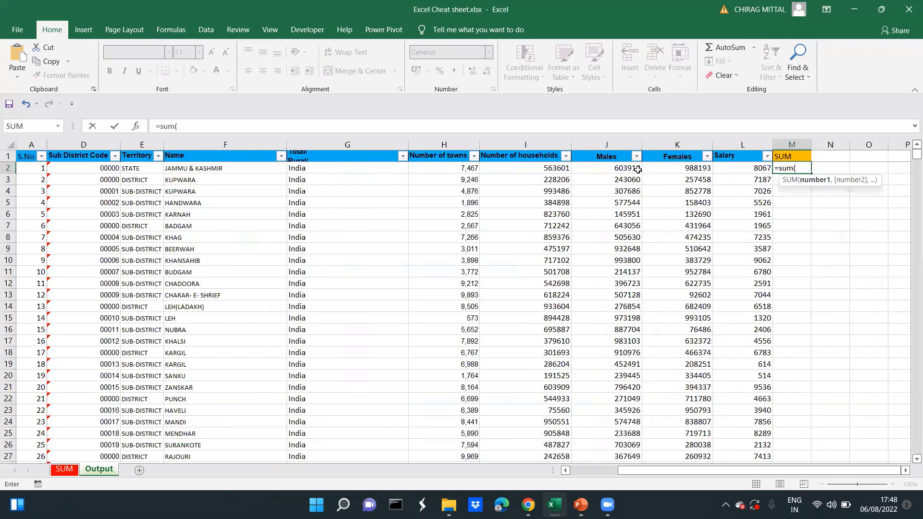
pyautogui.click(618, 169)
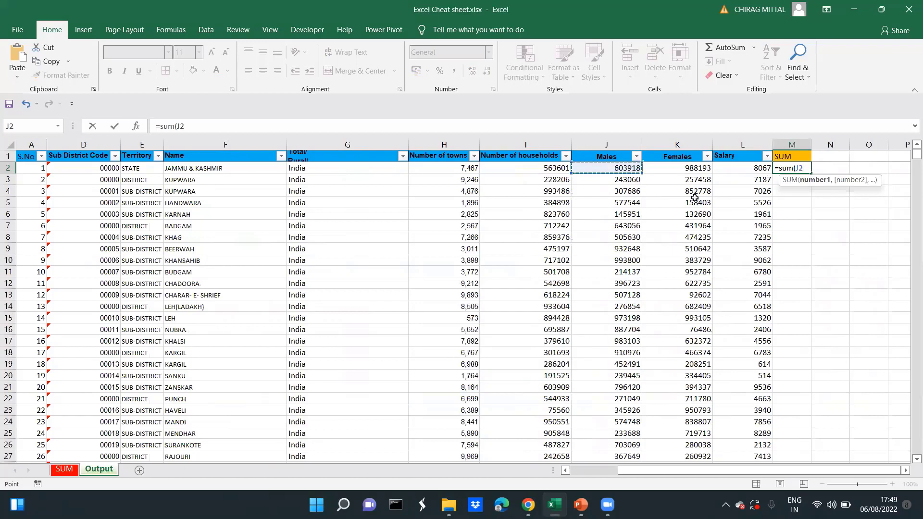
pyautogui.write(',')
pyautogui.click(694, 170)
pyautogui.write(')')
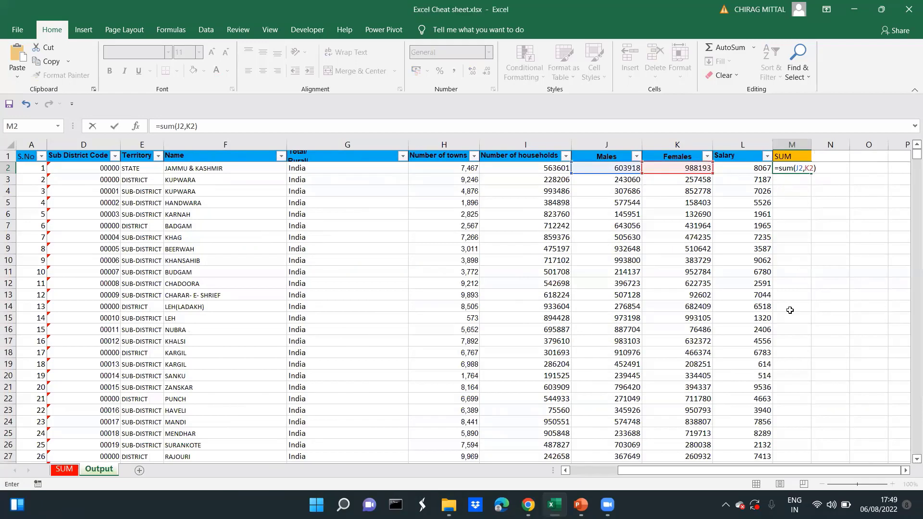
pyautogui.hotkey('ctrl', 'Return')
# Check the sum of the selected Males and Females cells J2:K2 in the status bar
pyautogui.press('Left')
pyautogui.press('Left')
pyautogui.press('Left')
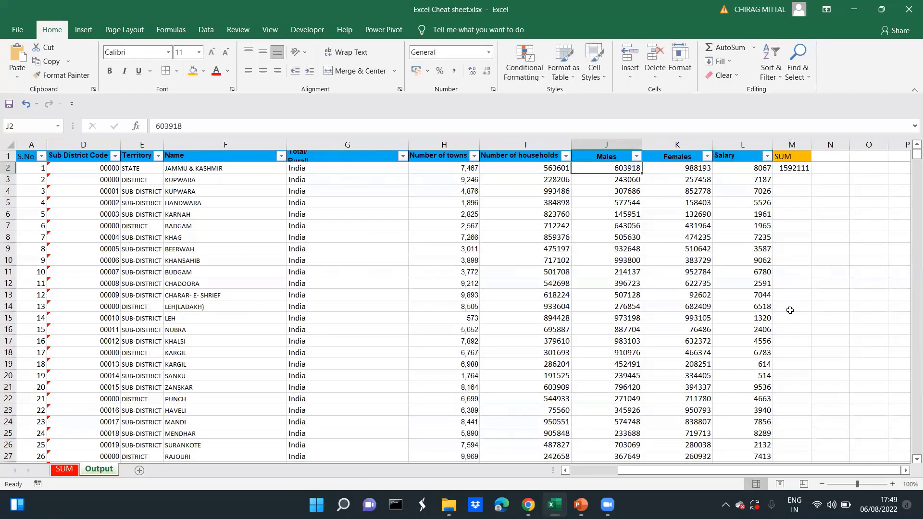
pyautogui.hotkey('shift', 'Right')
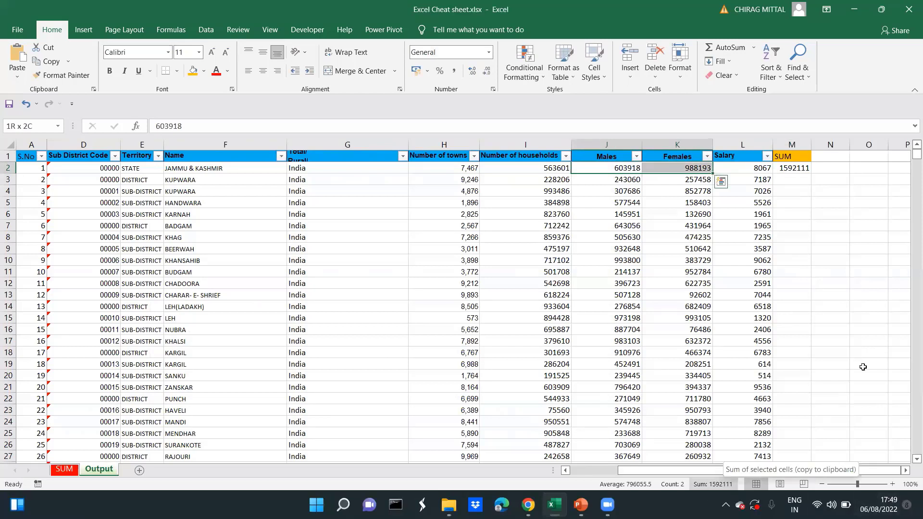
# Copy the M2 formula down the SUM column to the last data row, M6664
pyautogui.press('Right')
pyautogui.press('Right')
pyautogui.press('Right')
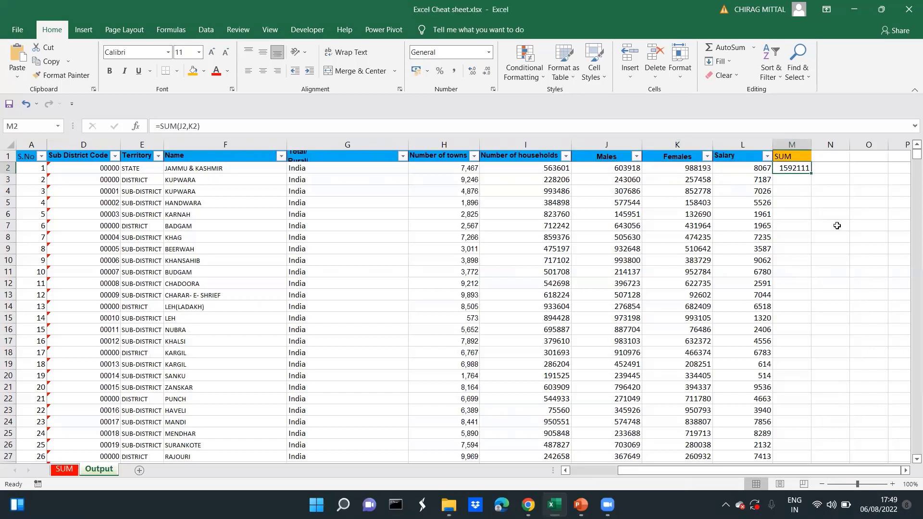
pyautogui.hotkey('ctrl', 'c')
pyautogui.press('Left')
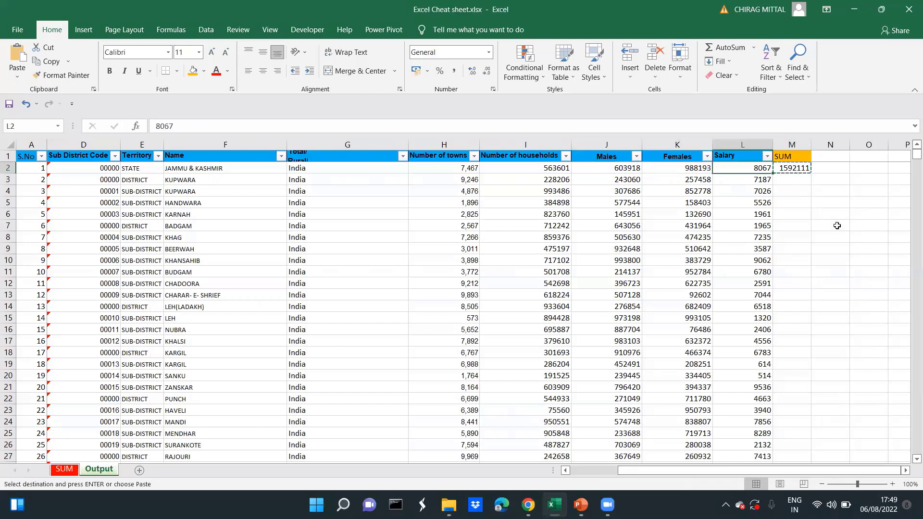
pyautogui.hotkey('ctrl', 'Down')
pyautogui.press('Right')
pyautogui.hotkey('ctrl', 'shift', 'Up')
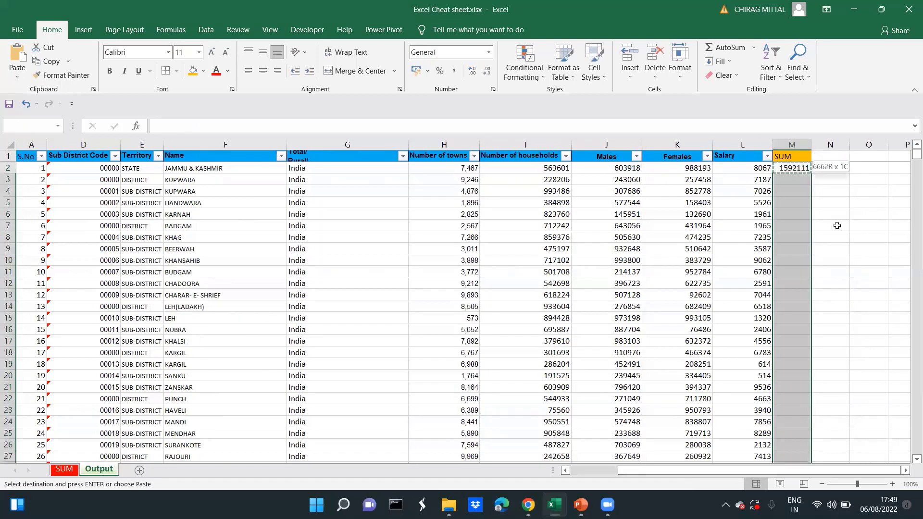
pyautogui.hotkey('ctrl', 'v')
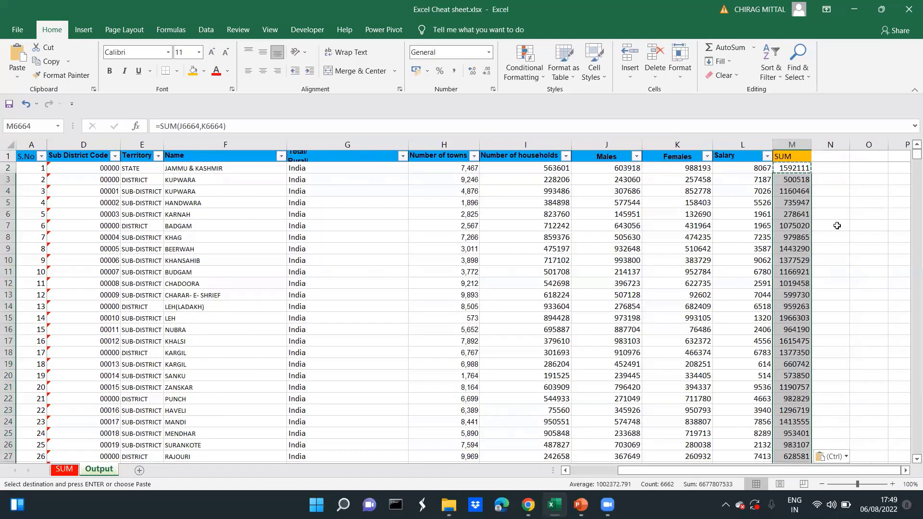
pyautogui.press('Escape')
# Inspect the cell references in the SUM formula in M2 without changing it
pyautogui.hotkey('ctrl', 'Up')
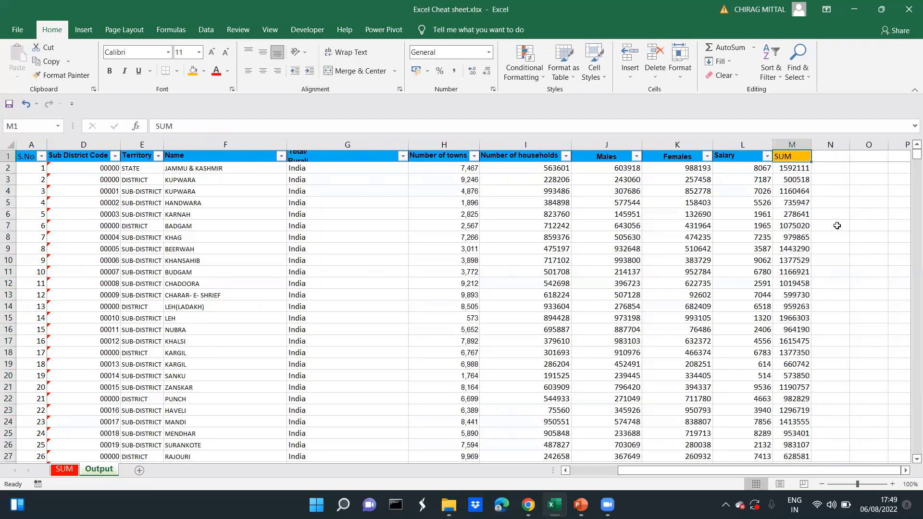
pyautogui.press('Down')
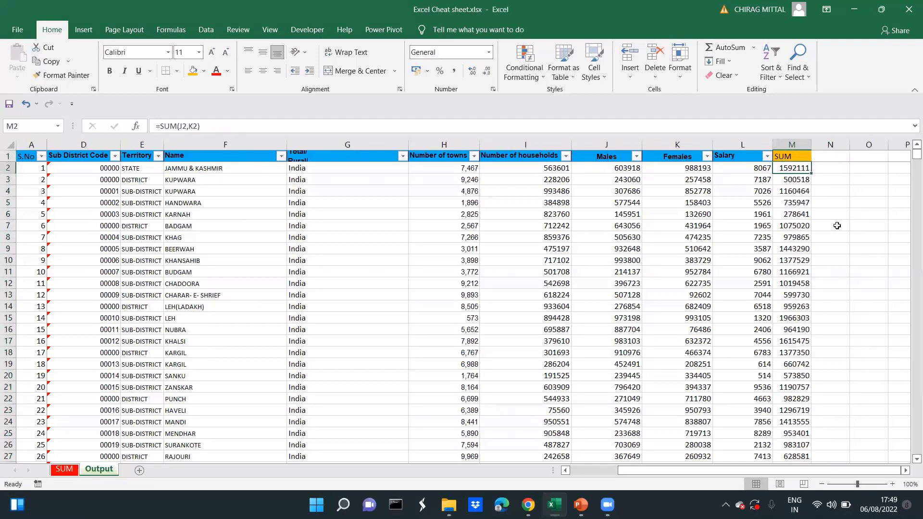
pyautogui.press('F2')
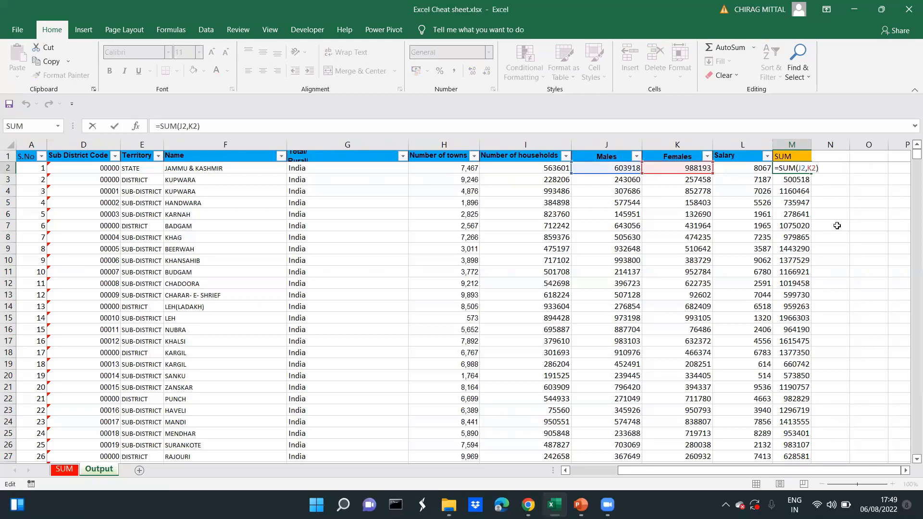
pyautogui.press('Escape')
# Enter the formula =SUM(J2:J6664) in cell J6666 below the data to total the Males column
pyautogui.press('Left')
pyautogui.press('Left')
pyautogui.press('Left')
pyautogui.press('Left')
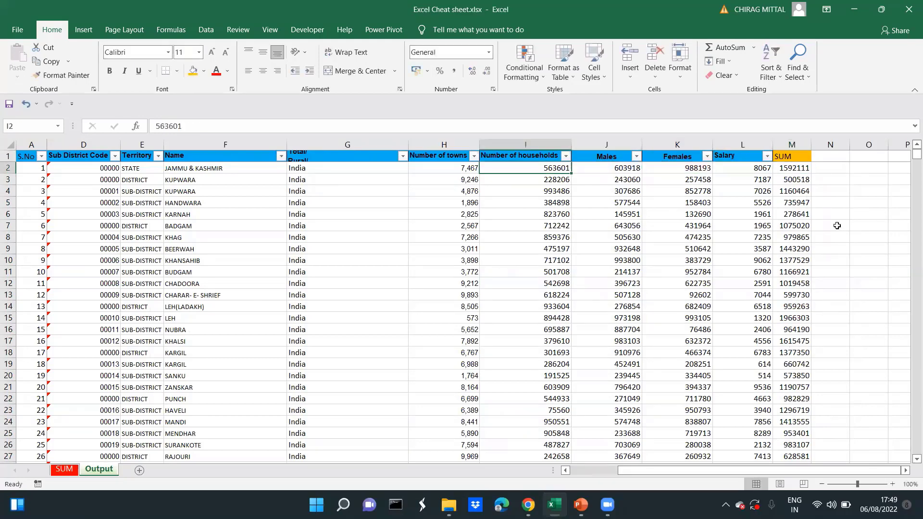
pyautogui.hotkey('ctrl', 'Down')
pyautogui.press('Down')
pyautogui.press('Down')
pyautogui.press('Down')
pyautogui.press('Down')
pyautogui.press('Up')
pyautogui.press('Up')
pyautogui.press('Up')
pyautogui.press('Down')
pyautogui.press('Down')
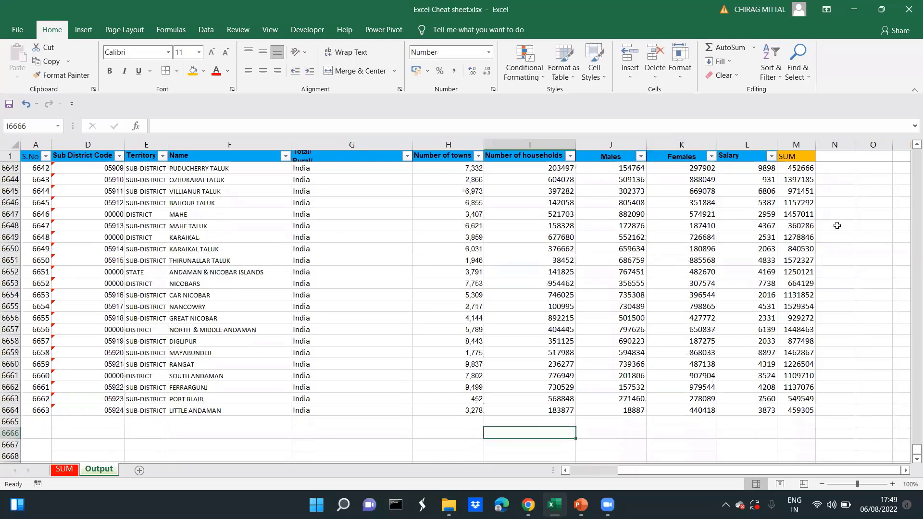
pyautogui.press('Right')
pyautogui.press('Right')
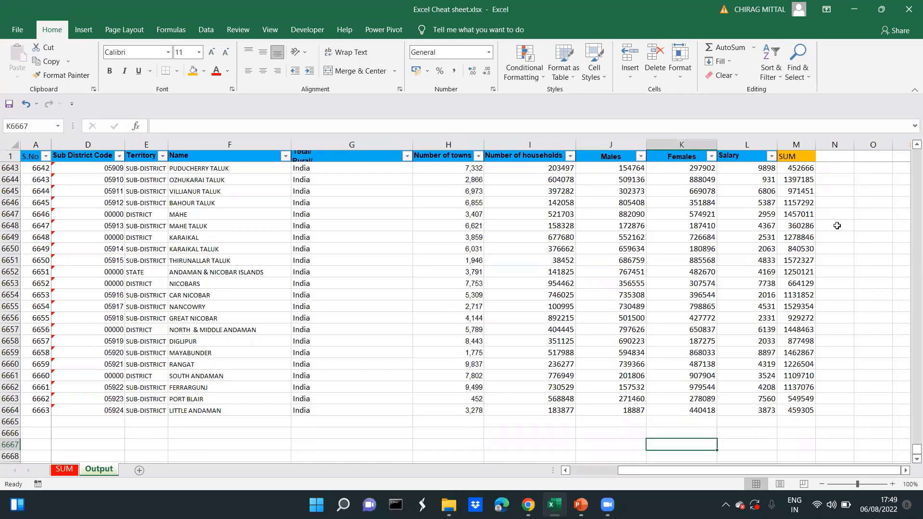
pyautogui.press('Up')
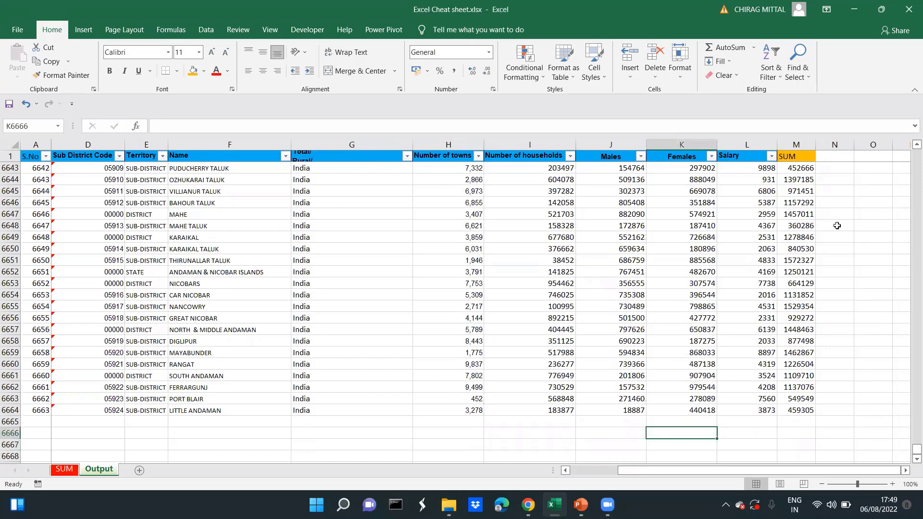
pyautogui.press('Left')
pyautogui.write('=su')
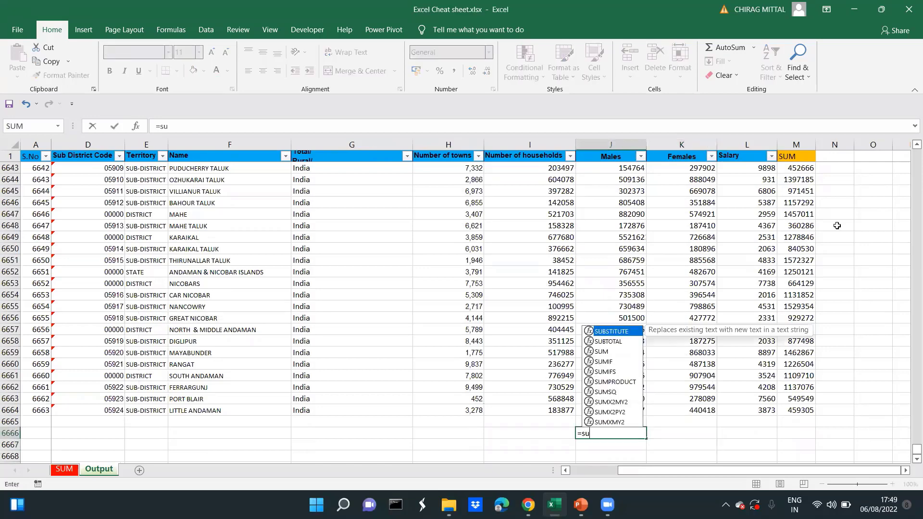
pyautogui.write('m(')
pyautogui.press('Up')
pyautogui.press('Up')
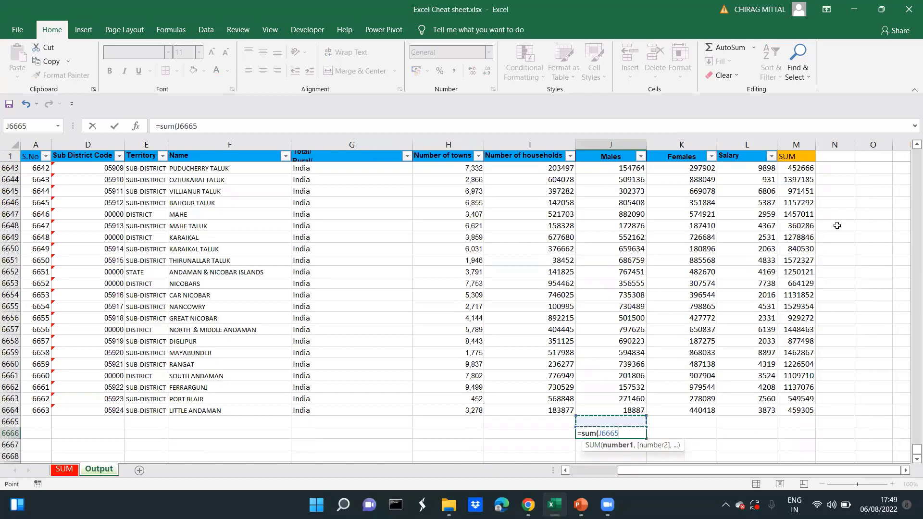
pyautogui.hotkey('ctrl', 'shift', 'Up')
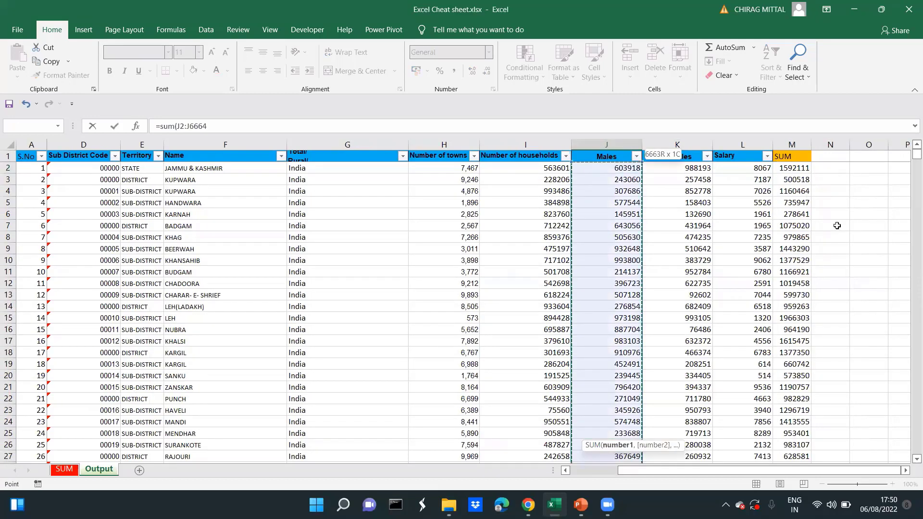
pyautogui.write('0')
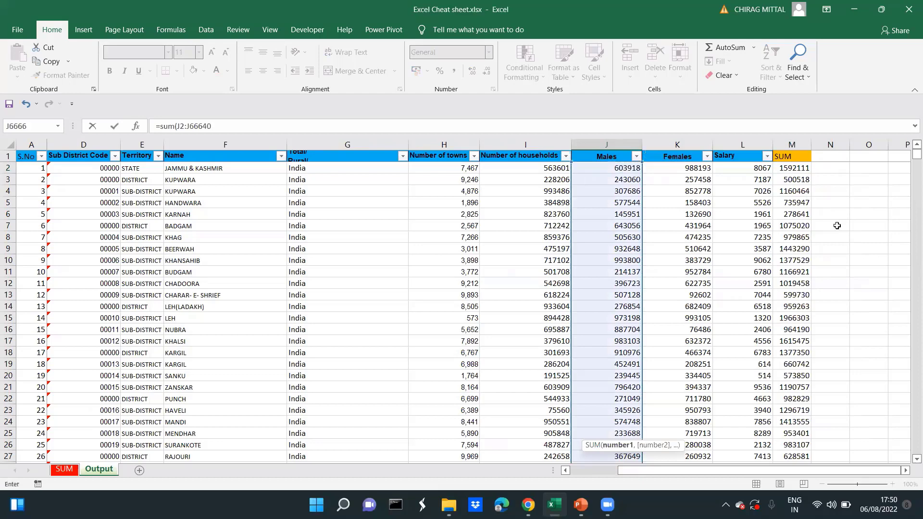
pyautogui.press('BackSpace')
pyautogui.write('\\')
pyautogui.press('BackSpace')
pyautogui.write(')')
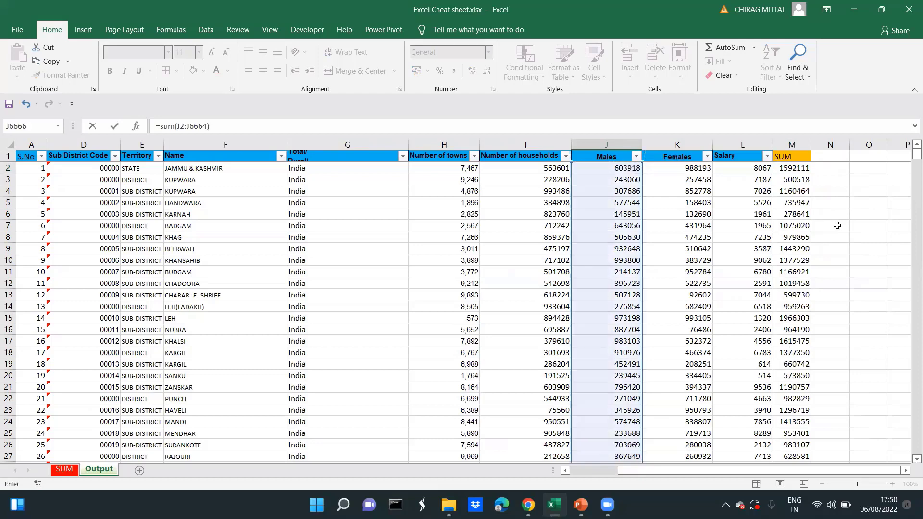
pyautogui.press('Return')
pyautogui.scroll(-1, 837, 225)
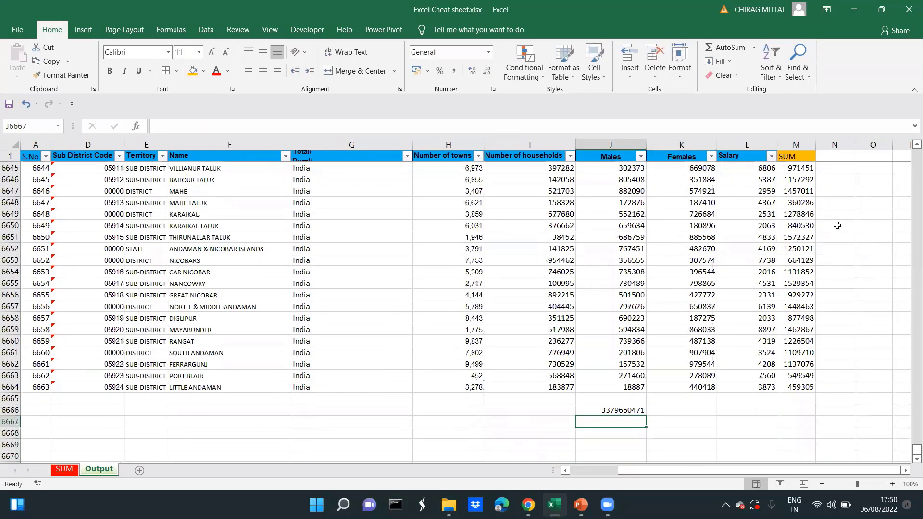
pyautogui.press('Up')
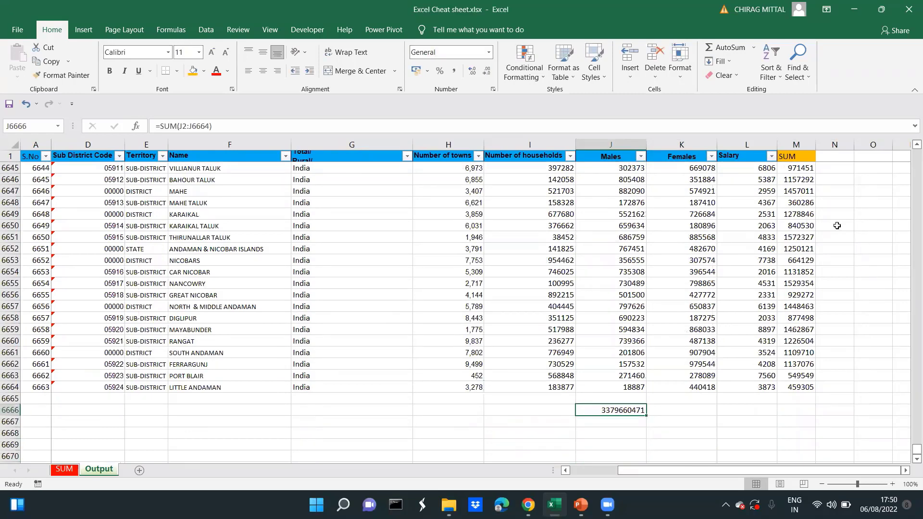
# Copy the Males total formula from J6666 to K6666 to total the Females column
pyautogui.press('Right')
pyautogui.press('Up')
pyautogui.press('Up')
pyautogui.hotkey('ctrl', 'Up')
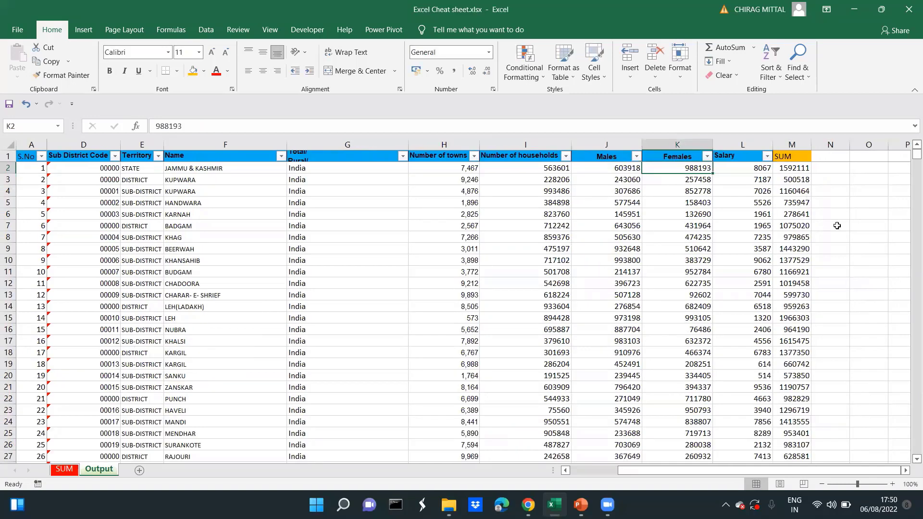
pyautogui.hotkey('ctrl', 'Down')
pyautogui.press('Down')
pyautogui.press('Down')
pyautogui.press('Down')
pyautogui.press('Left')
pyautogui.press('Up')
pyautogui.hotkey('ctrl', 'c')
pyautogui.press('Right')
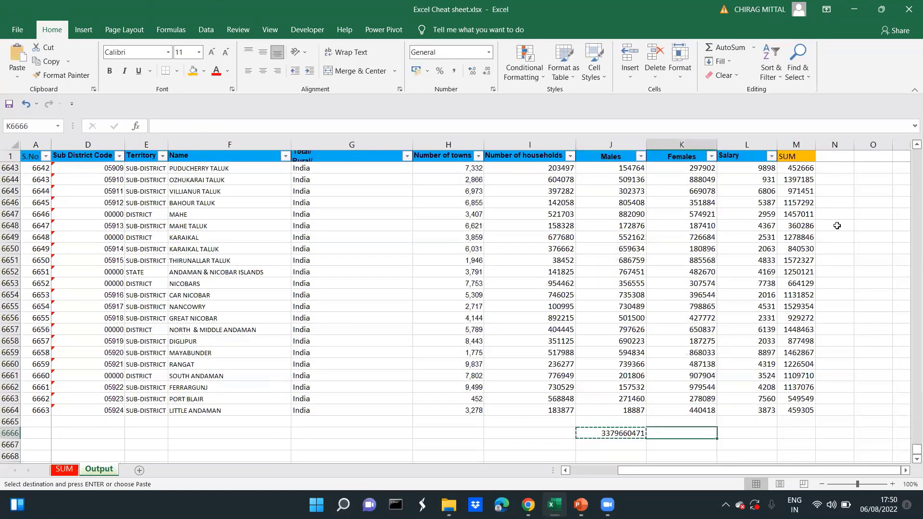
pyautogui.hotkey('ctrl', 'v')
# Check the combined sum of the Males and Females totals J6666:K6666 in the status bar
pyautogui.press('Left')
pyautogui.hotkey('shift', 'Right')
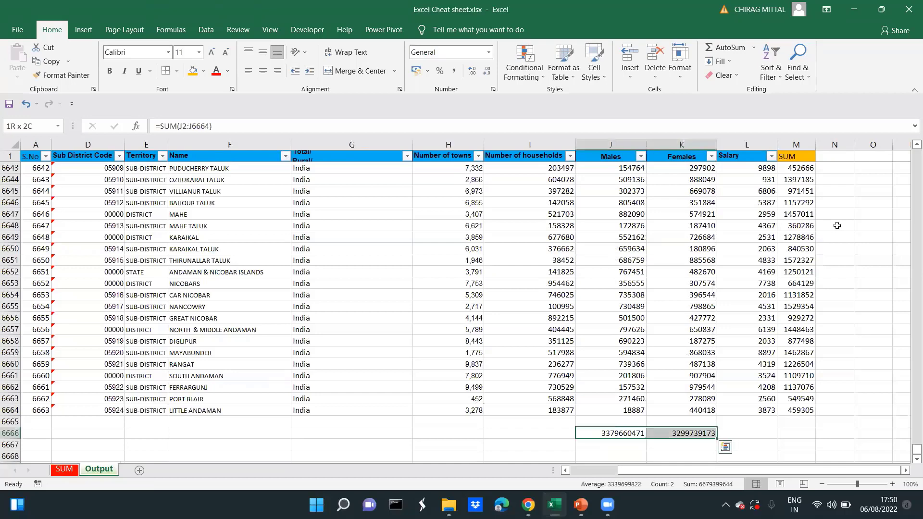
pyautogui.press('Down')
pyautogui.press('Down')
pyautogui.press('Down')
pyautogui.press('Down')
pyautogui.press('Down')
pyautogui.press('Up')
pyautogui.press('Up')
pyautogui.press('Up')
pyautogui.press('Up')
pyautogui.press('Up')
pyautogui.press('Up')
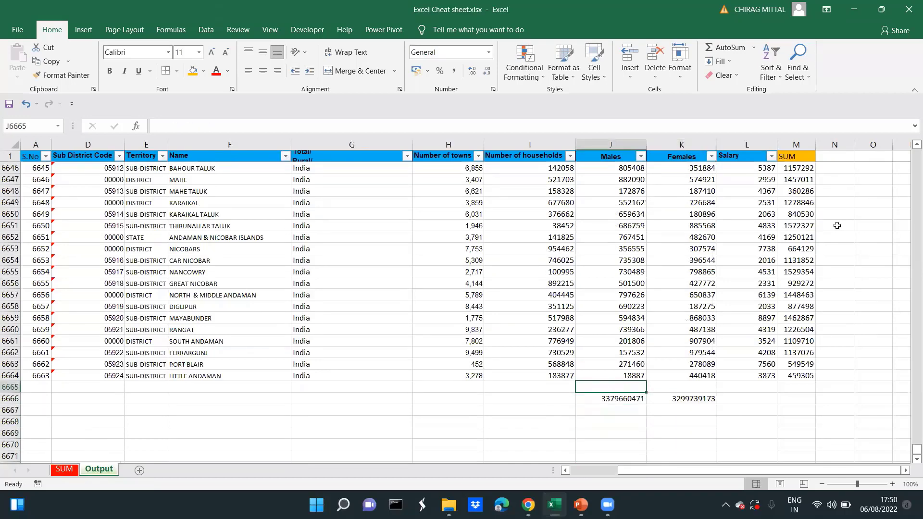
# Copy the Females total formula from K6666 to L6666 to total the Salary column
pyautogui.press('Down')
pyautogui.press('Right')
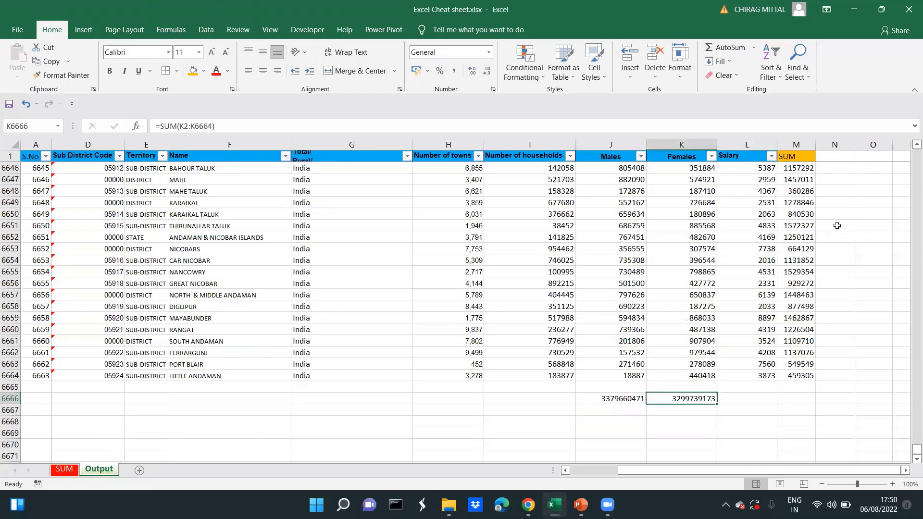
pyautogui.hotkey('ctrl', 'c')
pyautogui.press('Right')
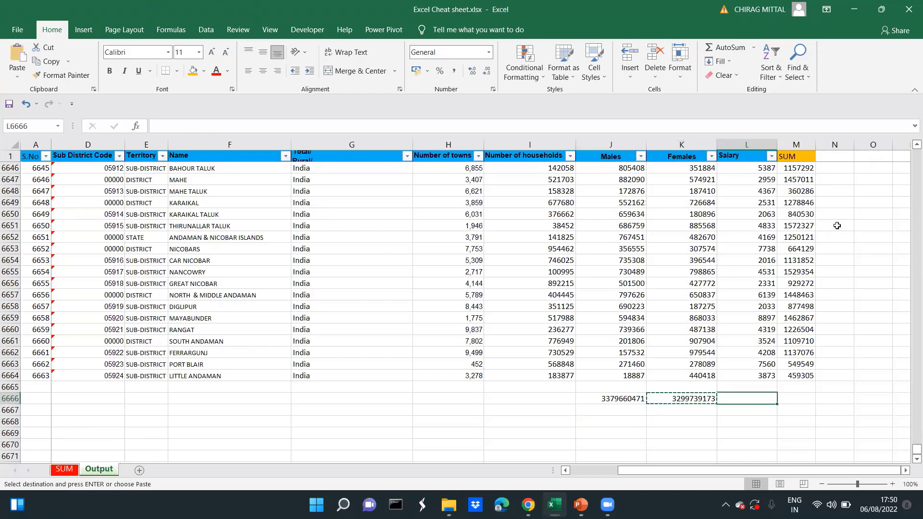
pyautogui.press('Return')
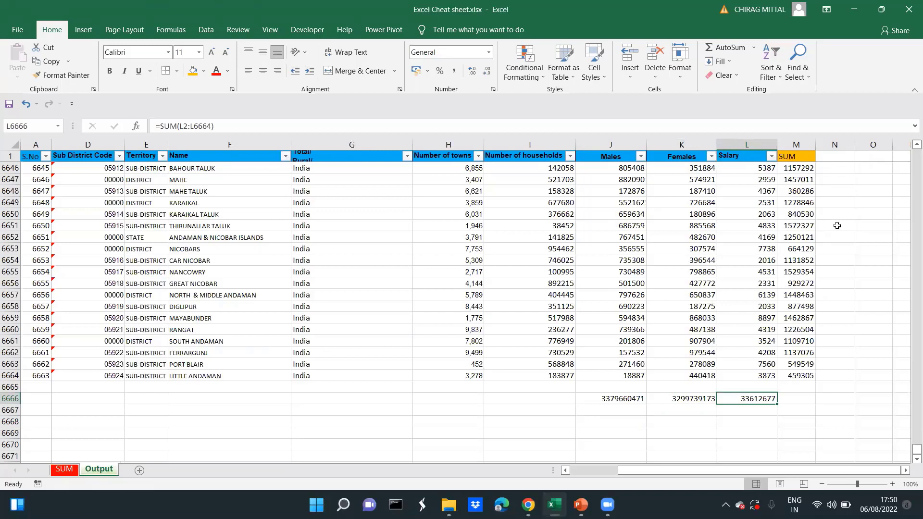
pyautogui.press('Left')
pyautogui.press('Left')
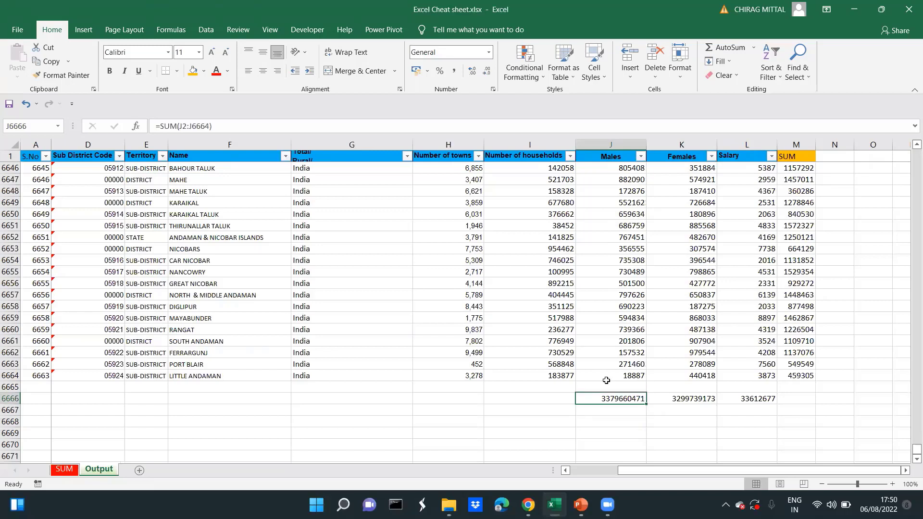
# Examine the Total row of the 1.1 SUM table on the SUM sheet and the matching data columns on the Output sheet
pyautogui.click(64, 470)
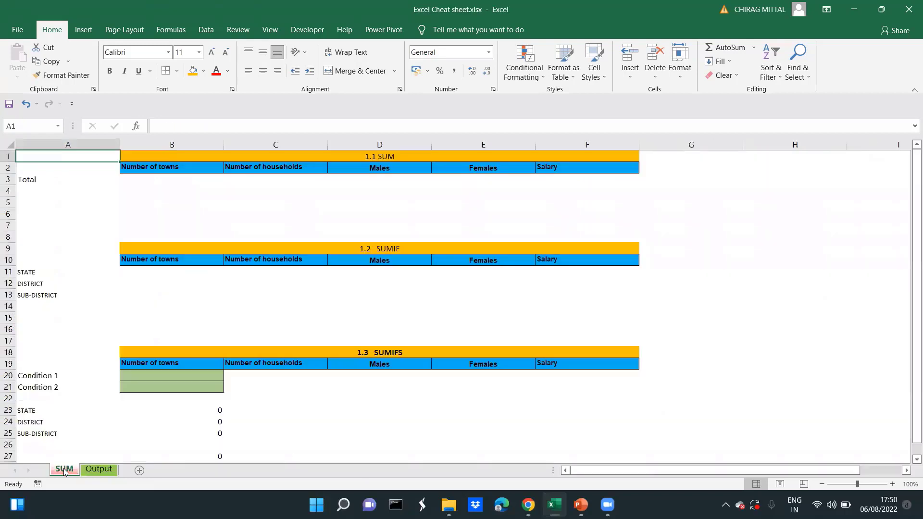
pyautogui.click(180, 228)
pyautogui.press('Up')
pyautogui.press('Up')
pyautogui.press('Up')
pyautogui.press('Up')
pyautogui.press('Up')
pyautogui.press('Up')
pyautogui.press('Down')
pyautogui.press('Right')
pyautogui.press('Right')
pyautogui.press('Left')
pyautogui.press('Right')
pyautogui.press('Left')
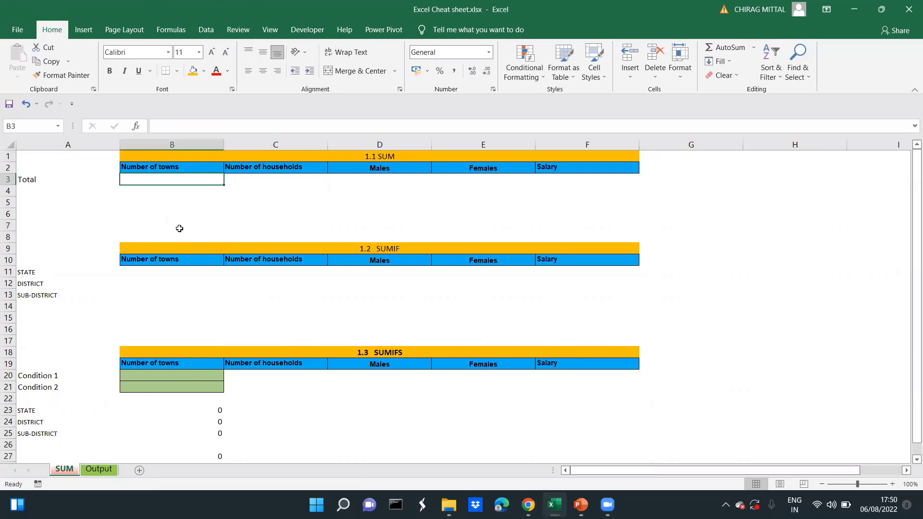
pyautogui.hotkey('ctrl', 'pagedown')
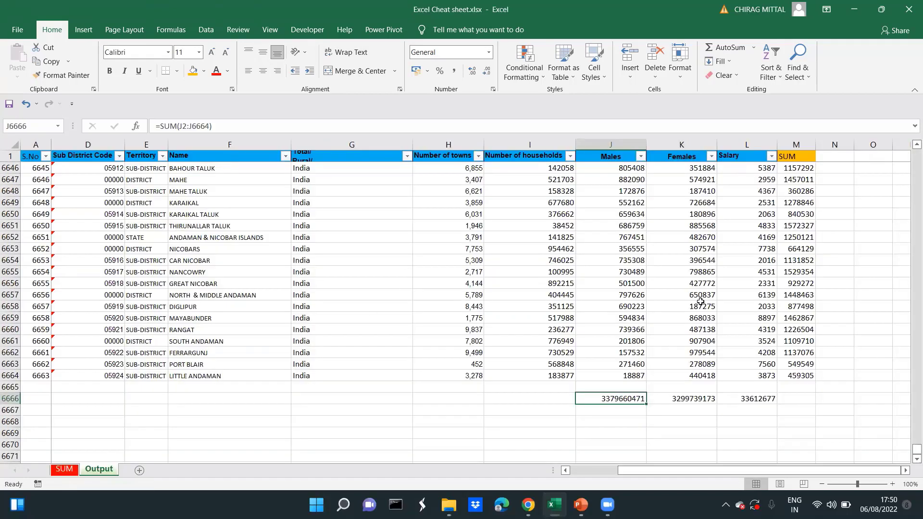
pyautogui.click(701, 303)
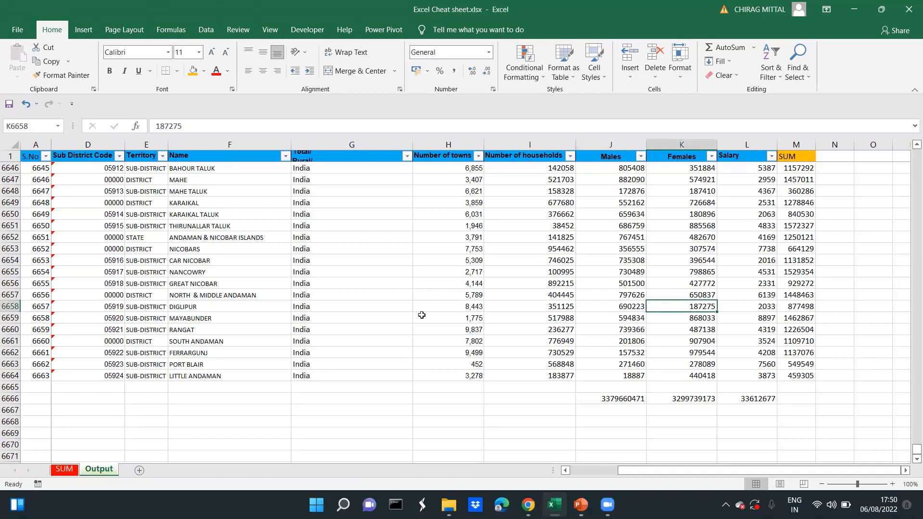
# On the SUM sheet, enter =SUM(Output!H2:H6664) in B3 to total Number of towns
pyautogui.click(64, 470)
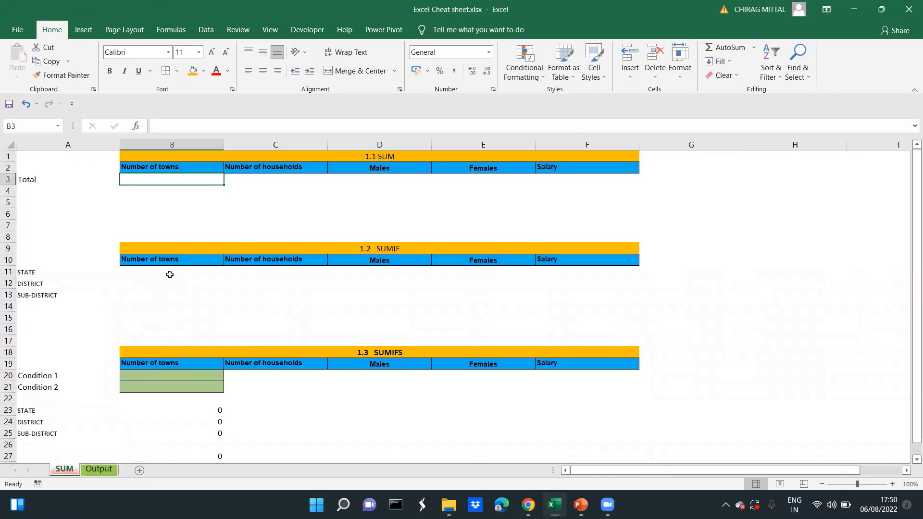
pyautogui.write('=sum')
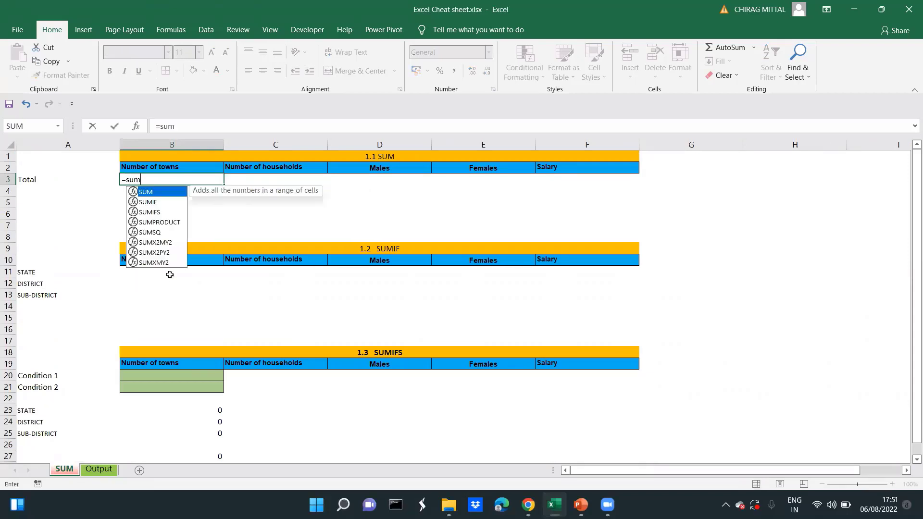
pyautogui.write('(')
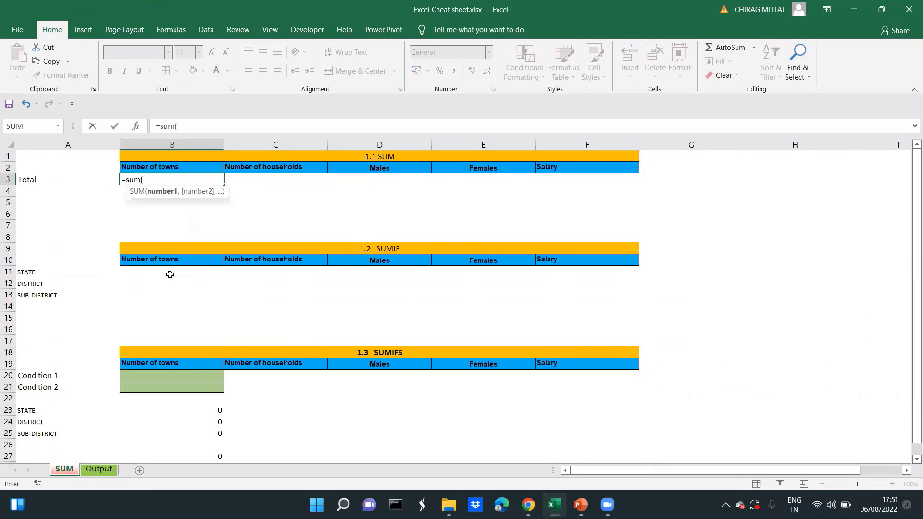
pyautogui.click(99, 470)
pyautogui.click(625, 225)
pyautogui.hotkey('ctrl', 'Up')
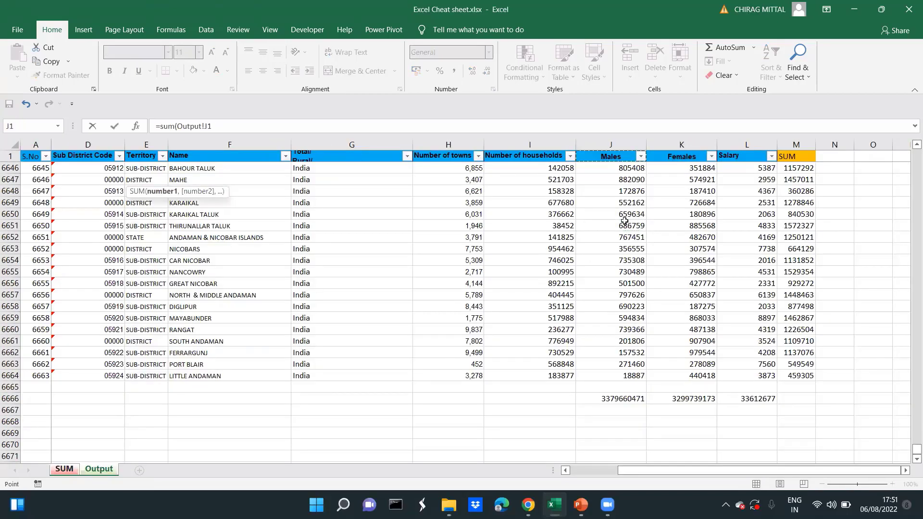
pyautogui.press('Down')
pyautogui.press('Left')
pyautogui.press('Left')
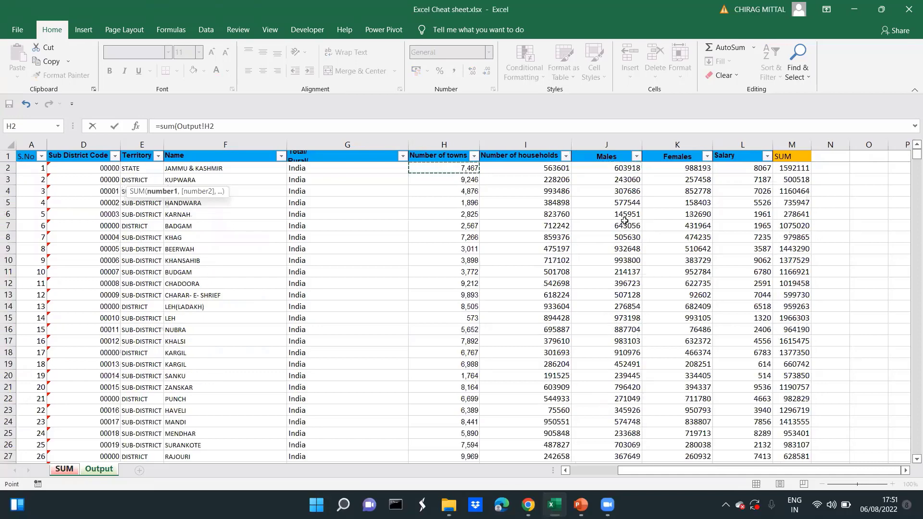
pyautogui.hotkey('ctrl', 'shift', 'Down')
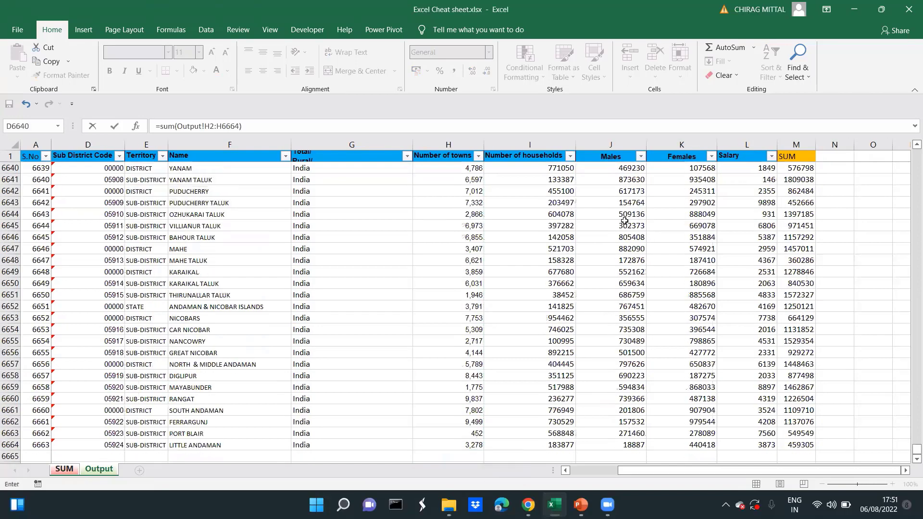
pyautogui.press('Return')
pyautogui.press('Up')
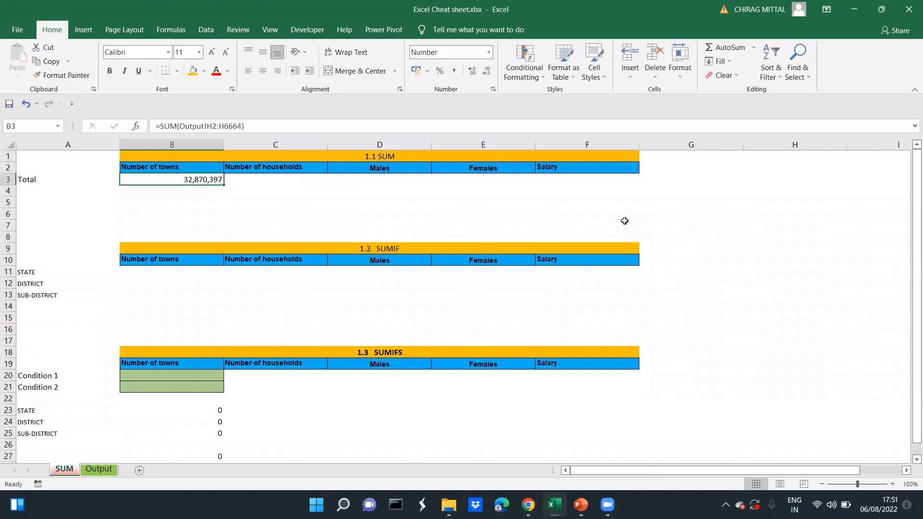
# Enter =SUM(Output!I2:I6664) in C3 on the SUM sheet to total Number of households
pyautogui.press('Right')
pyautogui.write('=su')
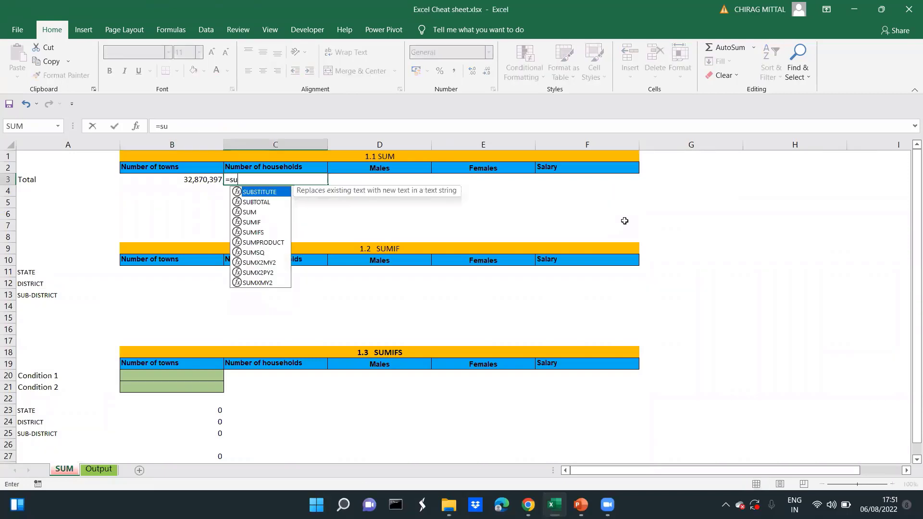
pyautogui.write('m(')
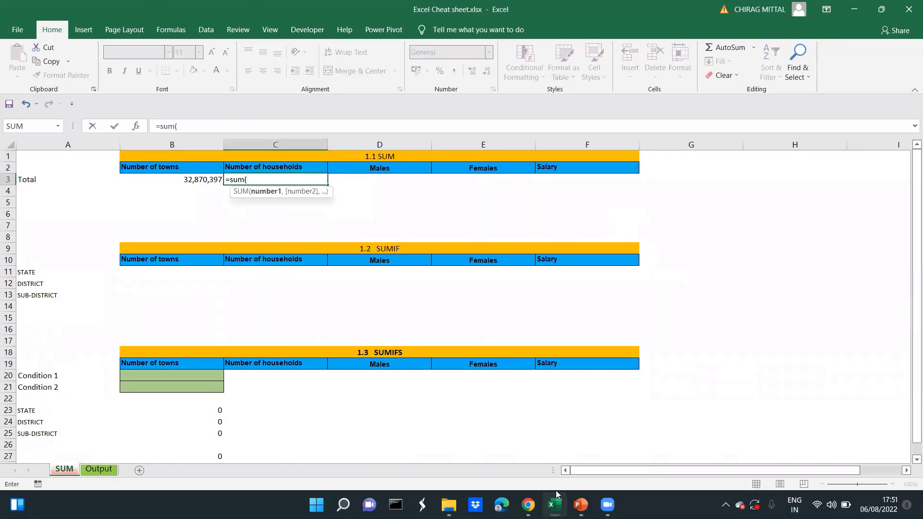
pyautogui.click(99, 470)
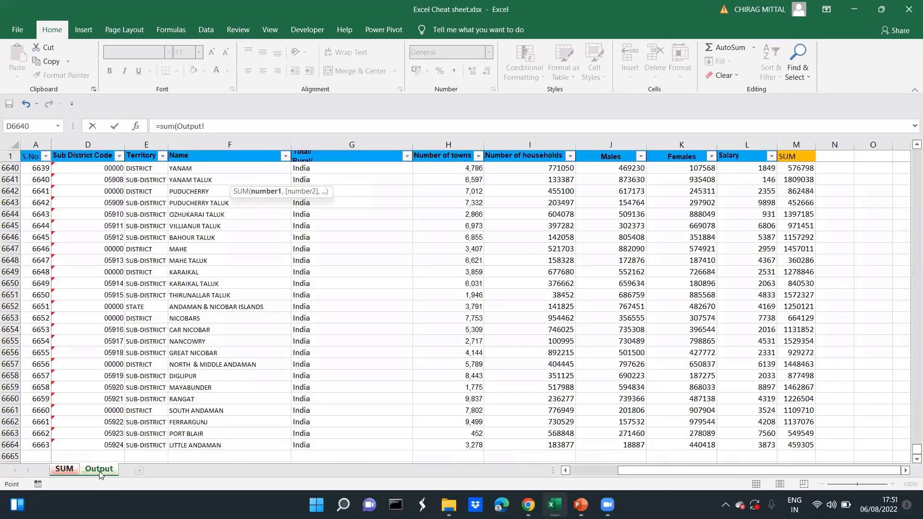
pyautogui.click(654, 239)
pyautogui.hotkey('ctrl', 'Up')
pyautogui.press('Down')
pyautogui.press('Left')
pyautogui.press('Left')
pyautogui.press('Left')
pyautogui.press('Right')
pyautogui.hotkey('ctrl', 'shift', 'Down')
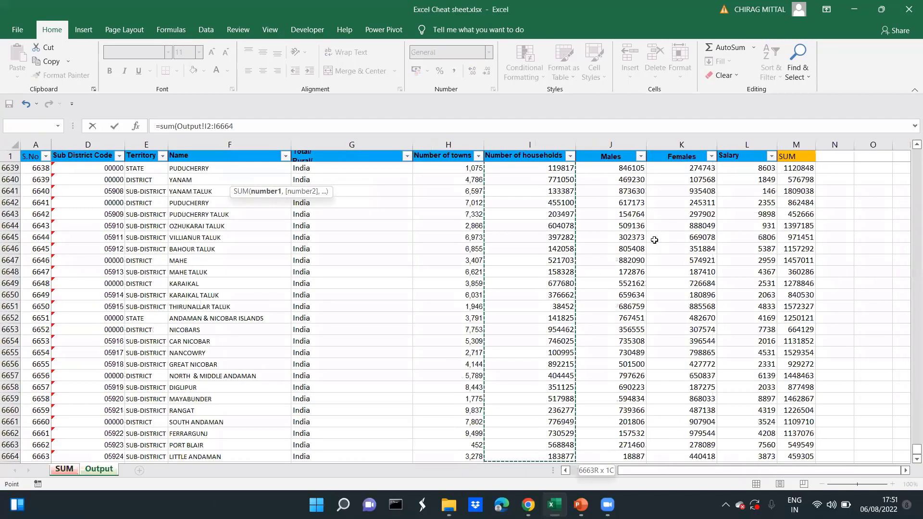
pyautogui.write(')')
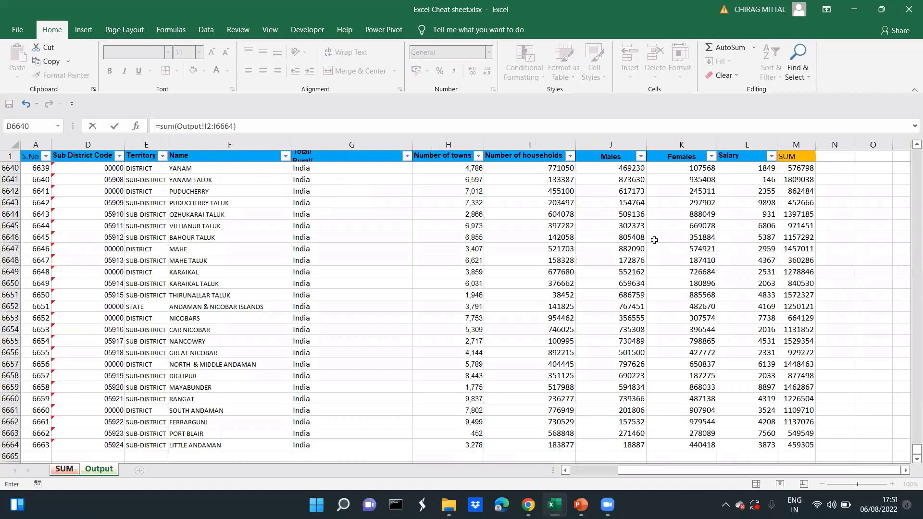
pyautogui.press('Return')
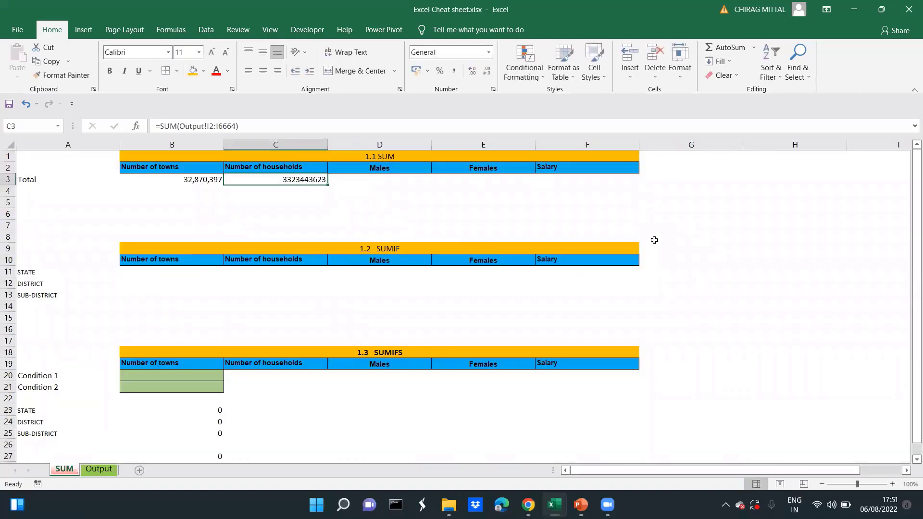
# Copy the Number of households total from C3 to D3:F3 to total Males, Females and Salary
pyautogui.hotkey('ctrl', 'c')
pyautogui.press('Right')
pyautogui.hotkey('shift', 'Right')
pyautogui.hotkey('shift', 'Right')
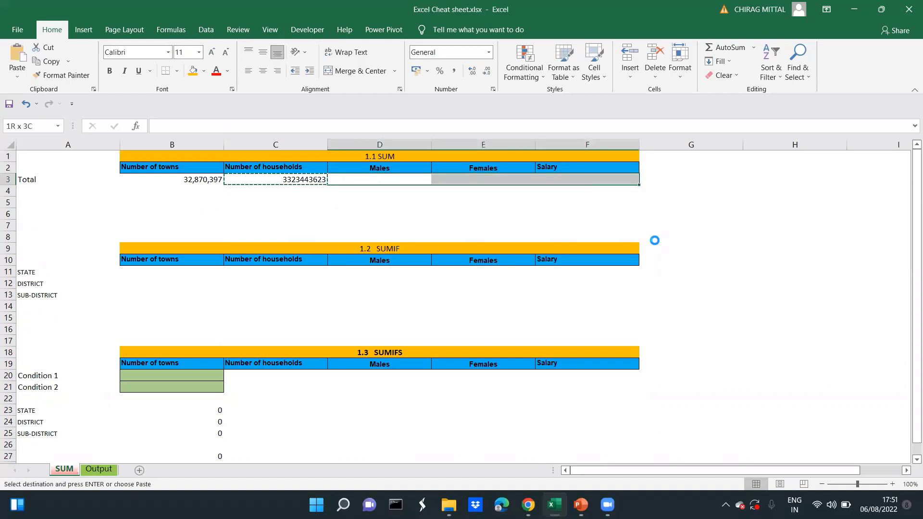
pyautogui.hotkey('ctrl', 'v')
pyautogui.press('Escape')
pyautogui.press('Home')
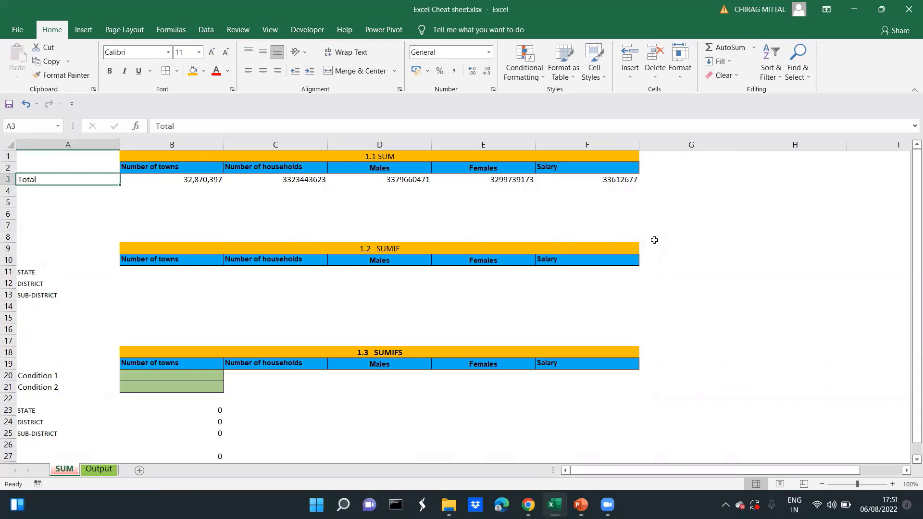
# Examine the row labels of the 1.2 SUMIF table and the matching Territory column with its filter options on the Output sheet
pyautogui.press('Down')
pyautogui.press('Down')
pyautogui.press('Down')
pyautogui.press('Down')
pyautogui.press('Down')
pyautogui.press('Down')
pyautogui.press('Down')
pyautogui.press('Down')
pyautogui.press('Down')
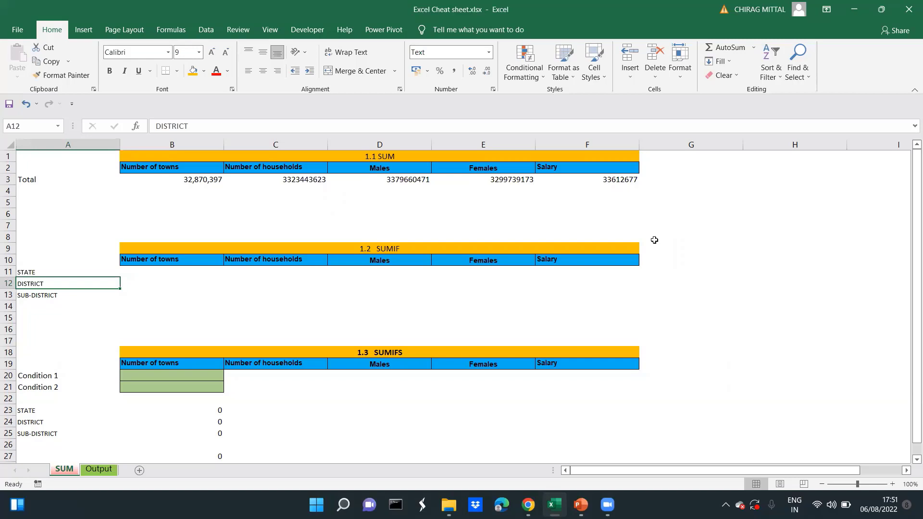
pyautogui.press('Up')
pyautogui.press('Right')
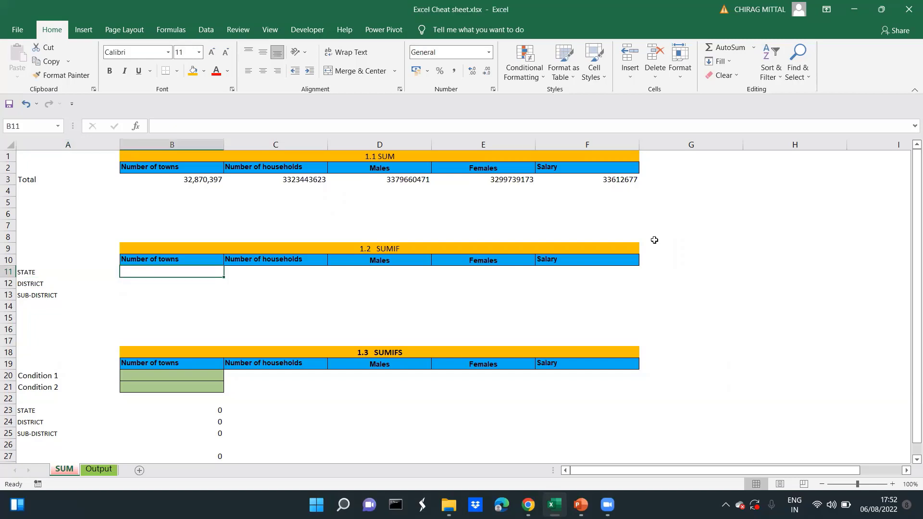
pyautogui.hotkey('ctrl', 'pagedown')
pyautogui.hotkey('ctrl', 'Home')
pyautogui.press('Left')
pyautogui.press('Down')
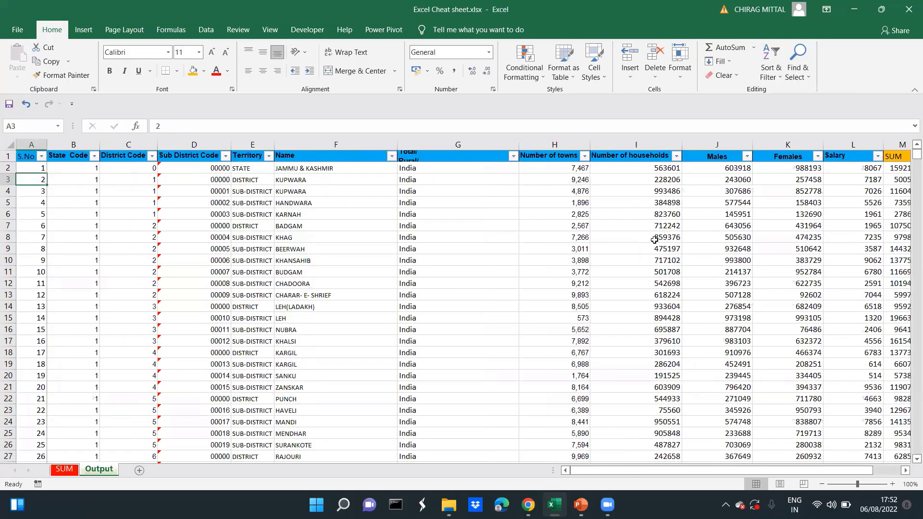
pyautogui.press('Right')
pyautogui.press('Right')
pyautogui.press('Right')
pyautogui.press('Right')
pyautogui.press('Up')
pyautogui.press('Up')
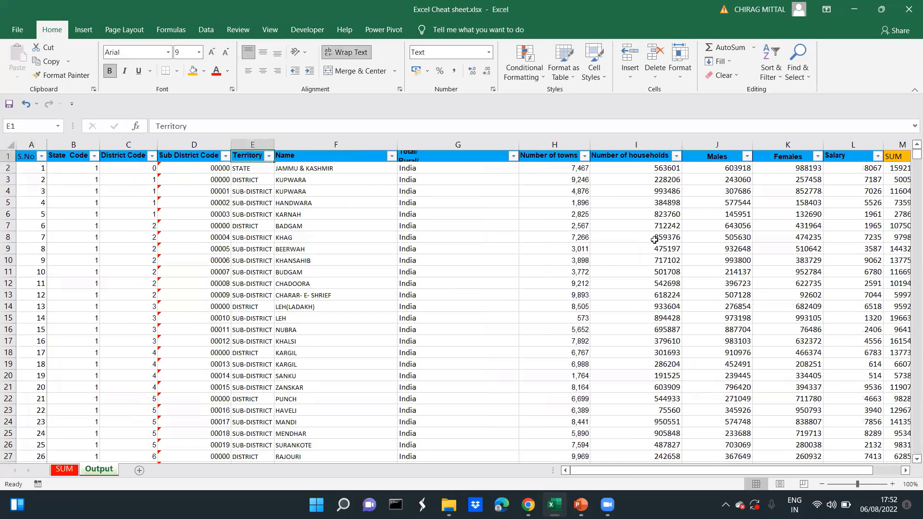
pyautogui.hotkey('alt', 'Down')
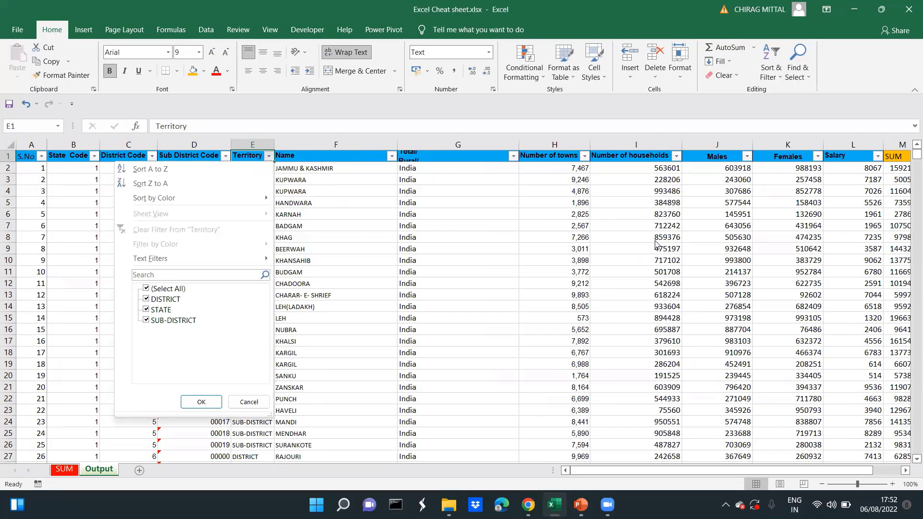
pyautogui.press('Escape')
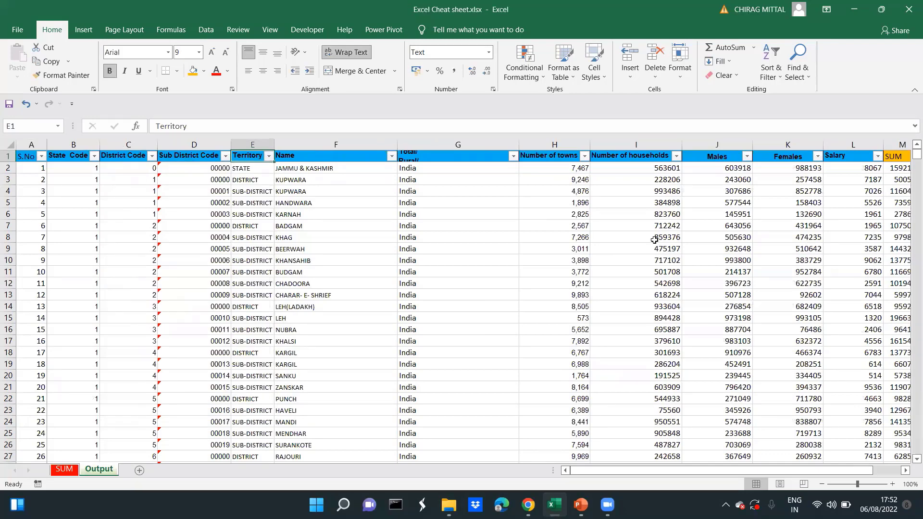
pyautogui.press('Down')
pyautogui.hotkey('ctrl', 'shift', 'Down')
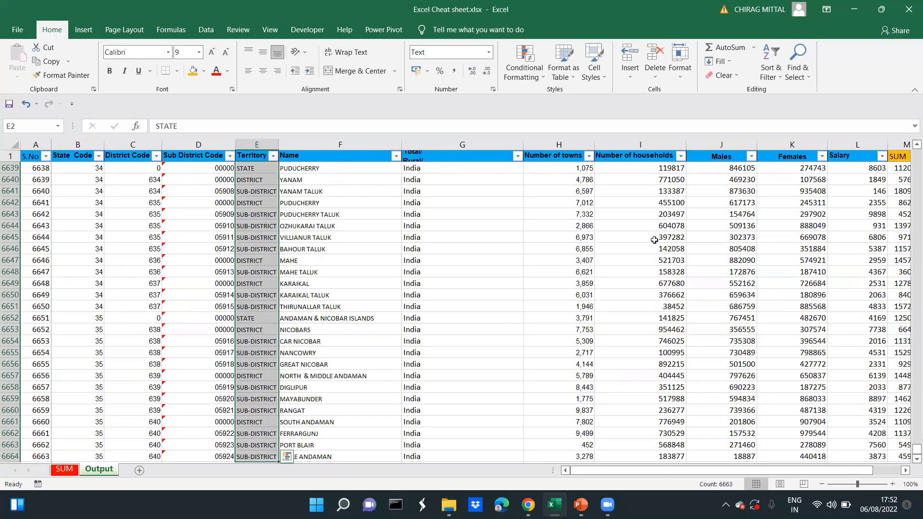
# Start a SUMIF formula in B11 on the SUM sheet with range Output!E2:E6664 and criterion "State"
pyautogui.hotkey('ctrl', 'pageup')
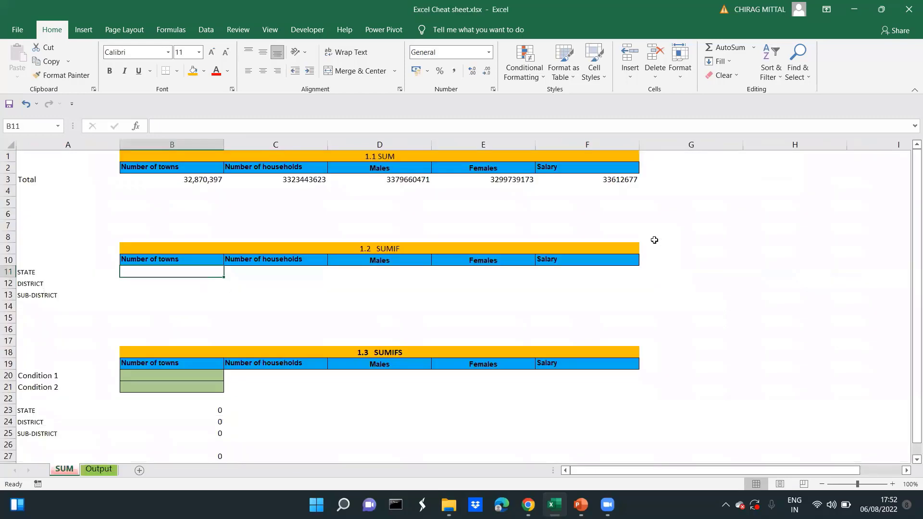
pyautogui.write('=s')
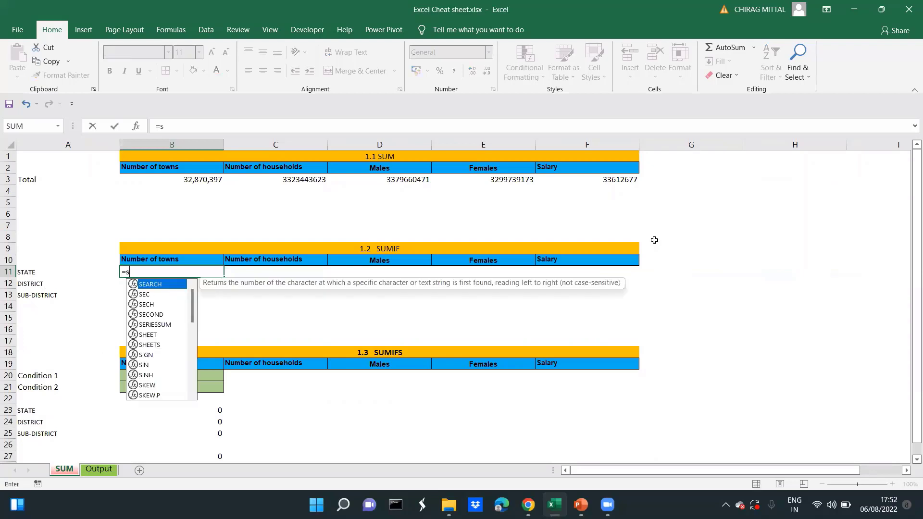
pyautogui.write('umif')
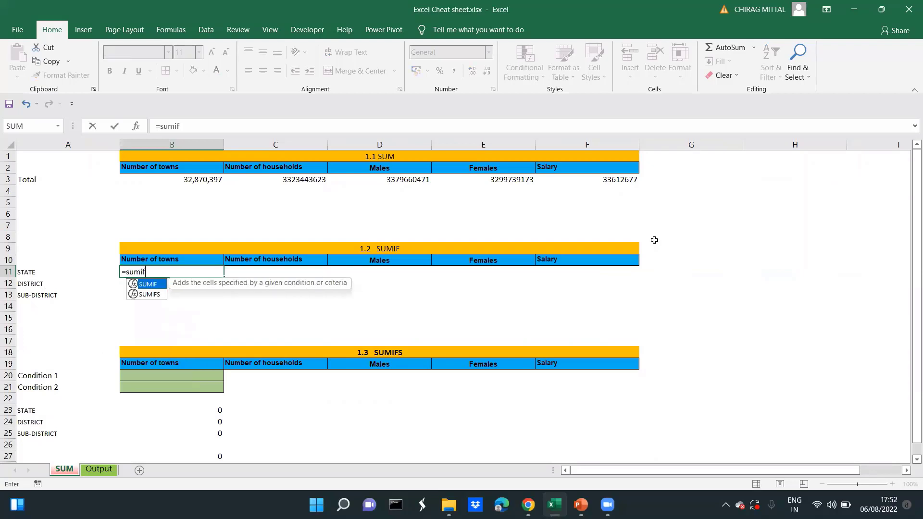
pyautogui.write('(')
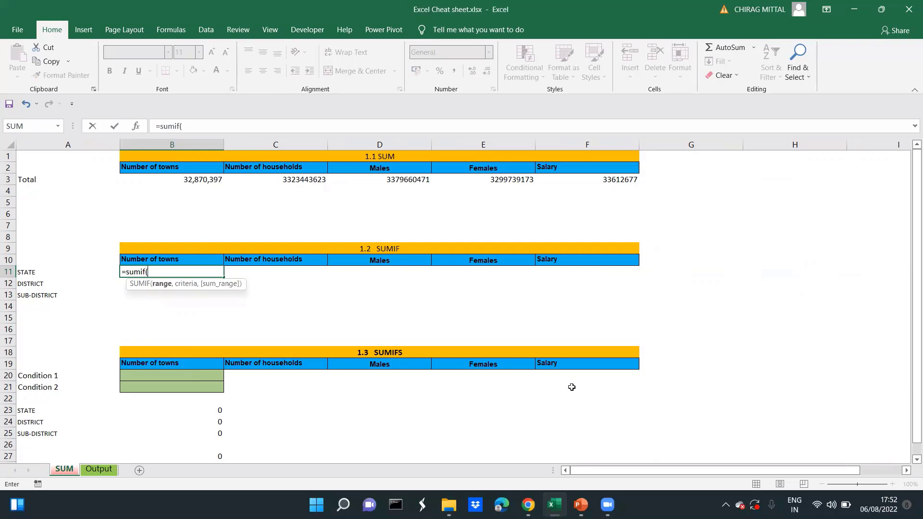
pyautogui.click(97, 469)
pyautogui.click(260, 201)
pyautogui.hotkey('ctrl', 'Up')
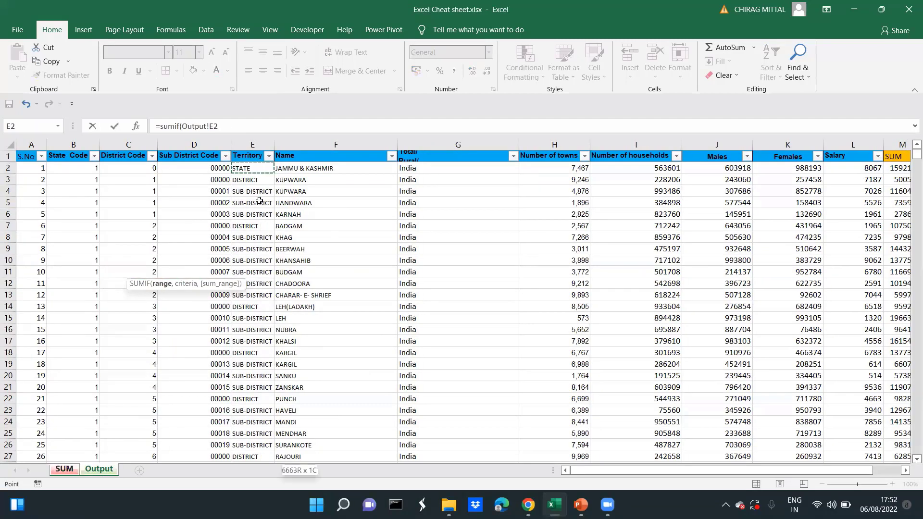
pyautogui.hotkey('ctrl', 'shift', 'Down')
pyautogui.hotkey('shift', 'Down')
pyautogui.hotkey('shift', 'Up')
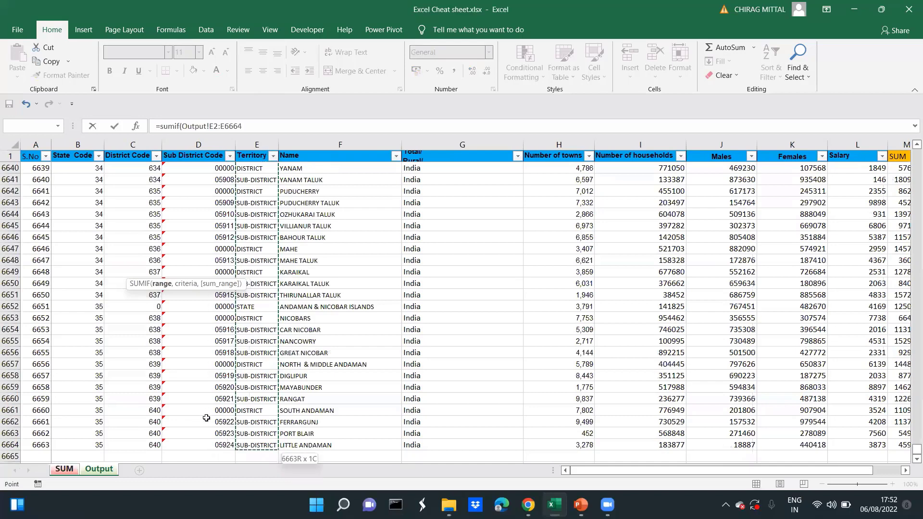
pyautogui.write(',"Stat')
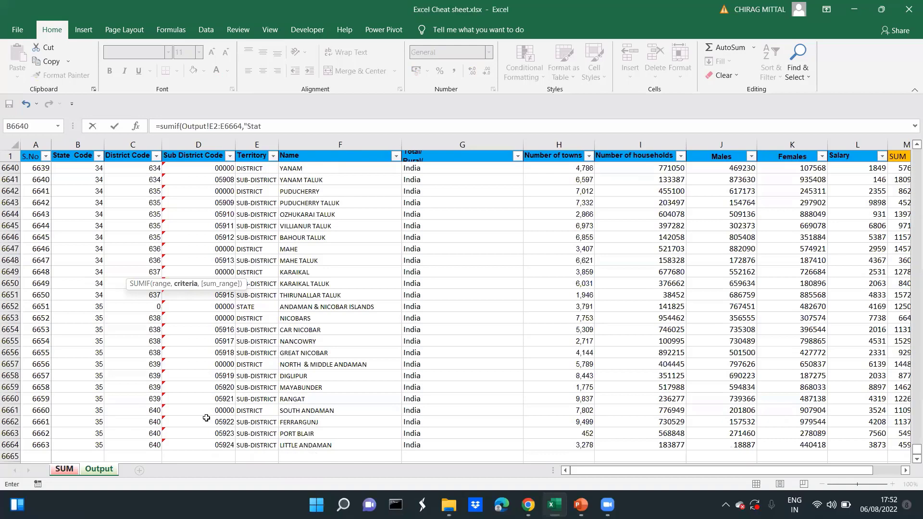
pyautogui.write('e"')
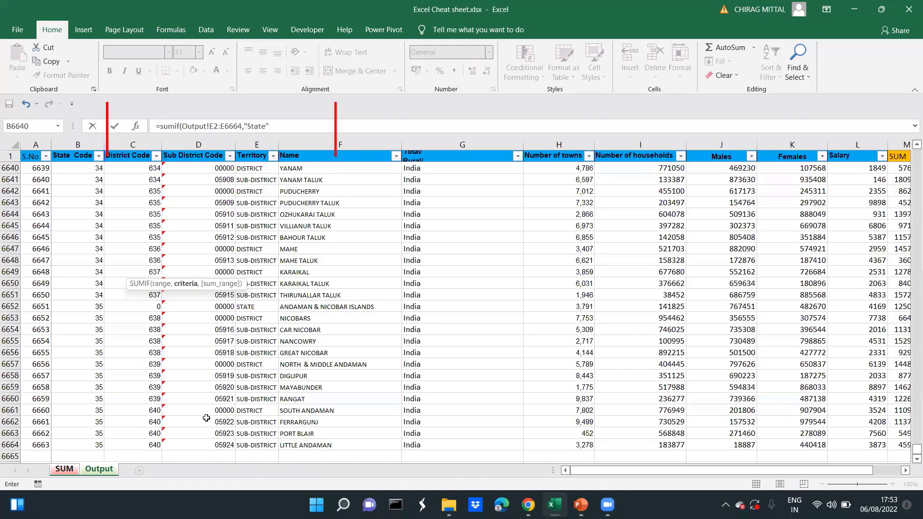
pyautogui.write(',')
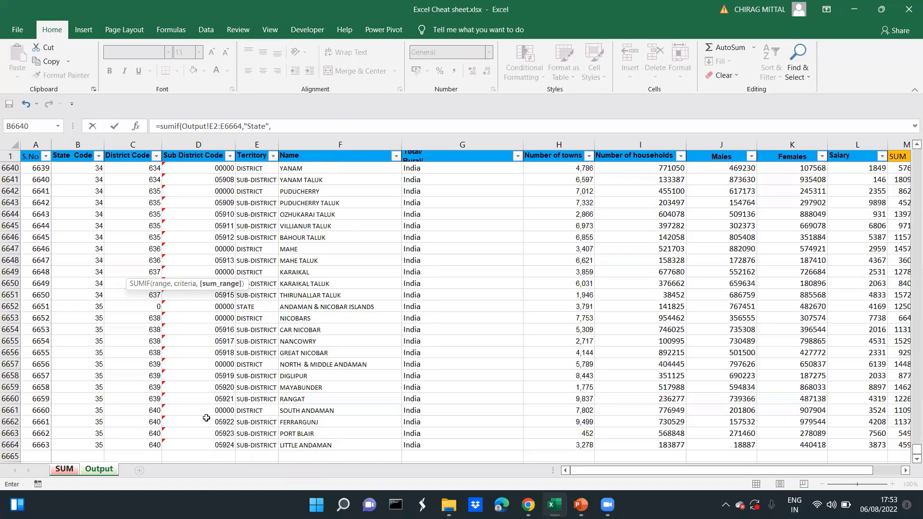
# Complete the SUMIF formula with the Number of towns values Output!H2:H6664 as its sum range
pyautogui.click(550, 165)
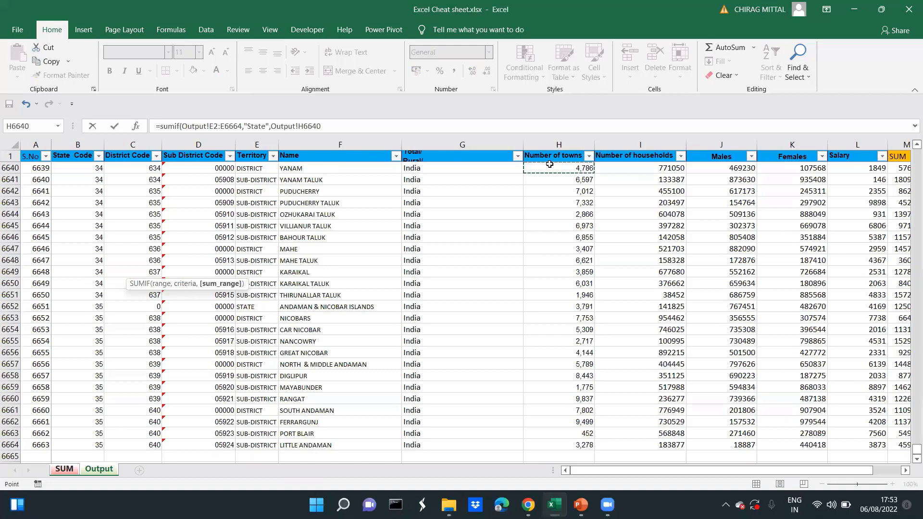
pyautogui.press('Up')
pyautogui.press('Down')
pyautogui.press('Up')
pyautogui.press('Up')
pyautogui.press('Up')
pyautogui.press('Down')
pyautogui.hotkey('ctrl', 'Up')
pyautogui.press('Down')
pyautogui.hotkey('ctrl', 'shift', 'Down')
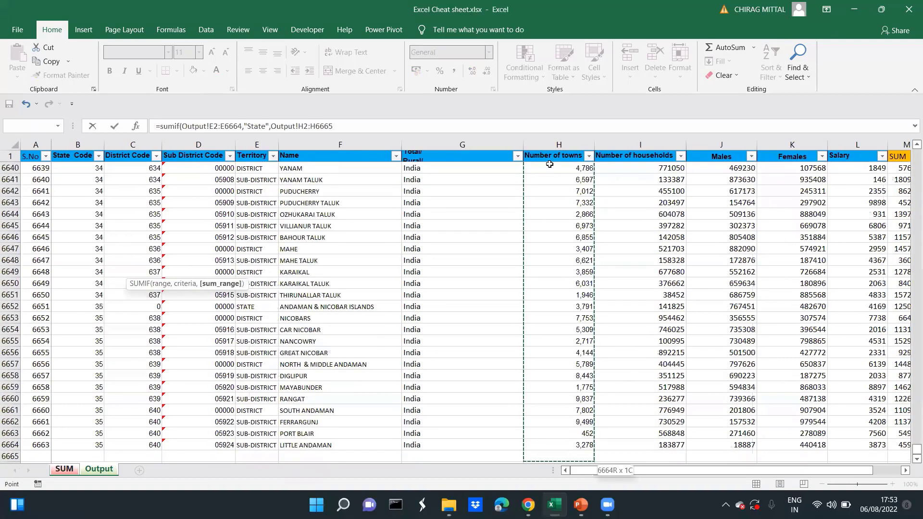
pyautogui.write(')')
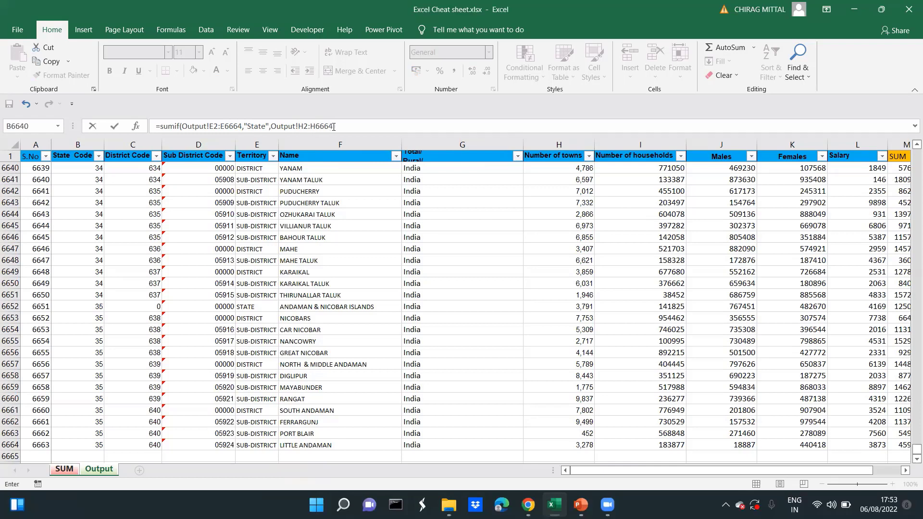
pyautogui.write(')')
# Make the SUMIF criteria range absolute as Output!$E$2:$E$6664 and commit the formula in B11
pyautogui.click(243, 126)
pyautogui.hotkey('shift', 'Left')
pyautogui.hotkey('shift', 'Left')
pyautogui.hotkey('shift', 'Left')
pyautogui.hotkey('shift', 'Left')
pyautogui.hotkey('shift', 'Left')
pyautogui.hotkey('shift', 'Left')
pyautogui.hotkey('shift', 'Left')
pyautogui.hotkey('shift', 'Left')
pyautogui.hotkey('shift', 'Left')
pyautogui.hotkey('shift', 'Left')
pyautogui.hotkey('shift', 'Left')
pyautogui.hotkey('shift', 'Left')
pyautogui.hotkey('shift', 'Left')
pyautogui.hotkey('shift', 'Left')
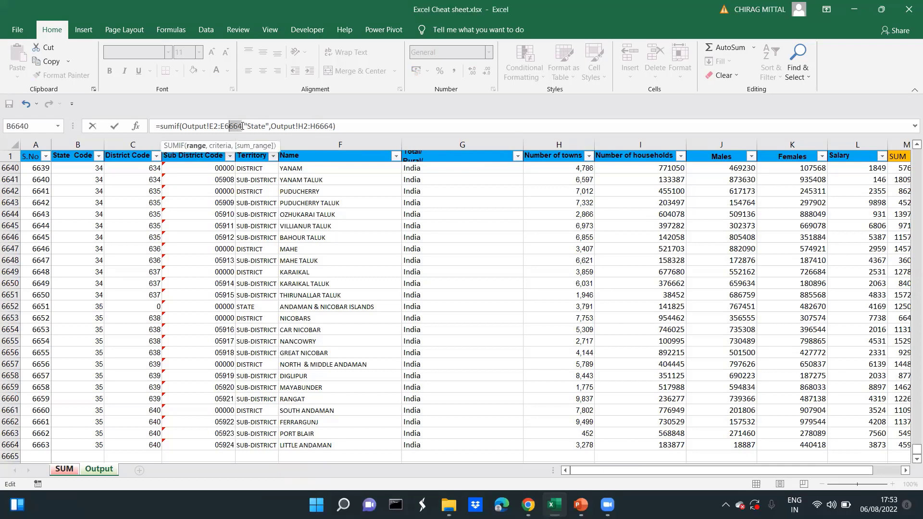
pyautogui.hotkey('shift', 'Left')
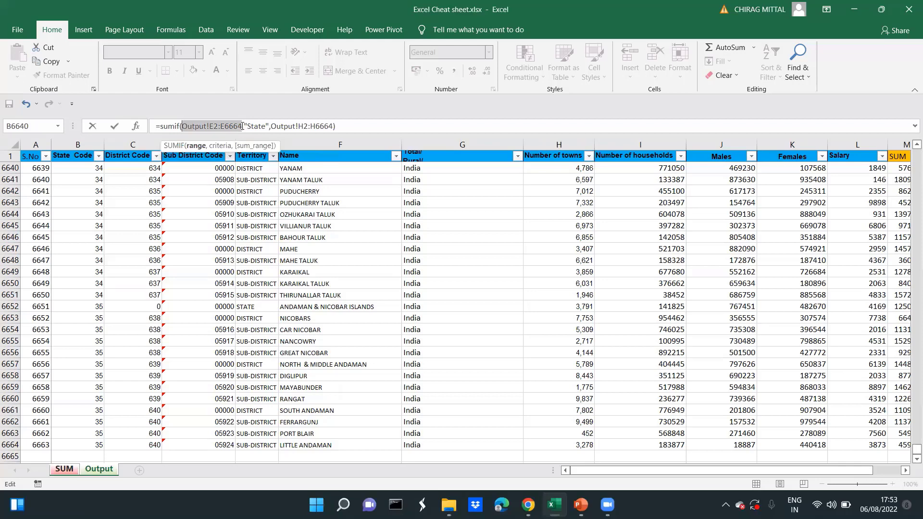
pyautogui.press('F4')
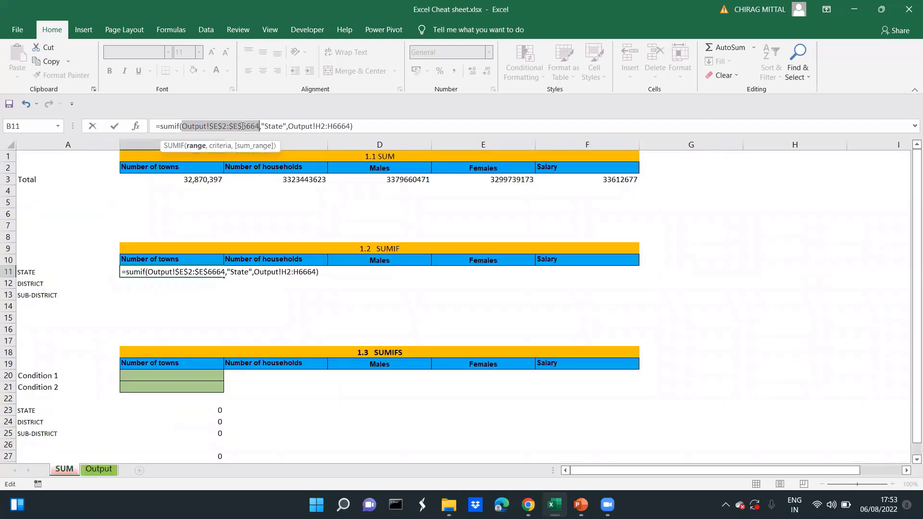
pyautogui.press('Return')
# Review the SUMIF formula in B11 and its arguments against the STATE label in A11
pyautogui.press('Up')
pyautogui.press('F2')
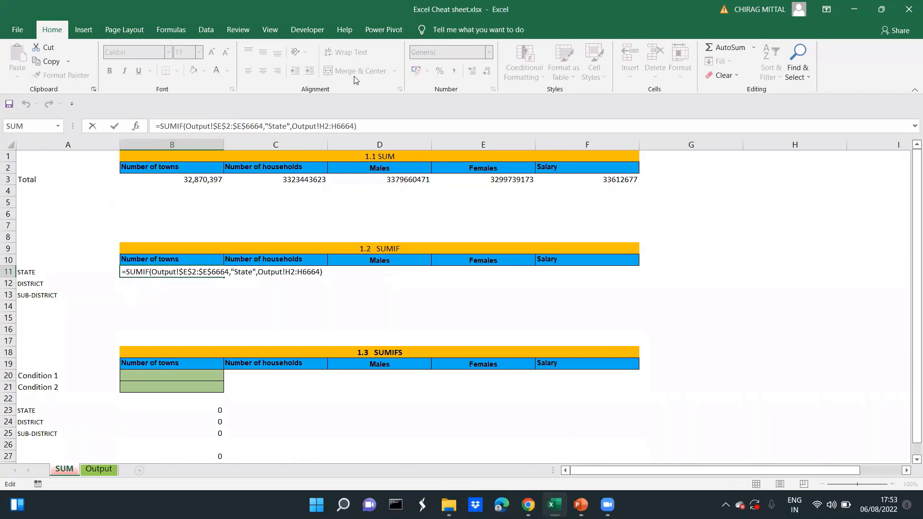
pyautogui.click(355, 126)
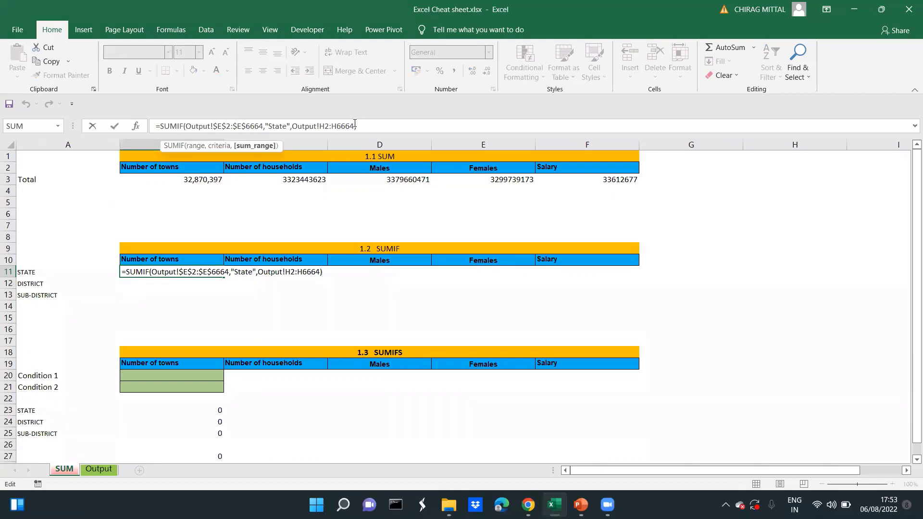
pyautogui.hotkey('ctrl', 'Return')
pyautogui.press('Left')
pyautogui.press('Right')
pyautogui.press('Right')
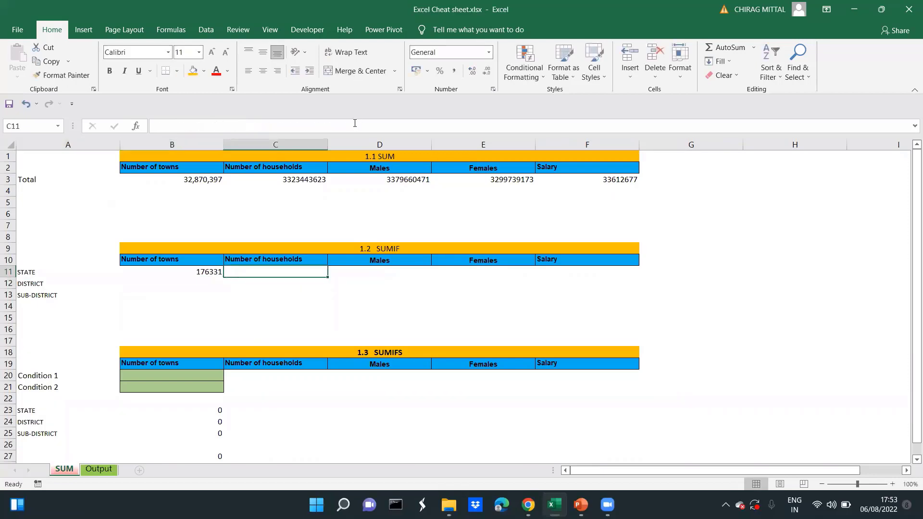
pyautogui.press('Left')
pyautogui.click(355, 123)
pyautogui.press('Escape')
pyautogui.press('Left')
pyautogui.press('Right')
pyautogui.press('Right')
pyautogui.press('Left')
pyautogui.click(355, 124)
pyautogui.press('Escape')
pyautogui.press('Left')
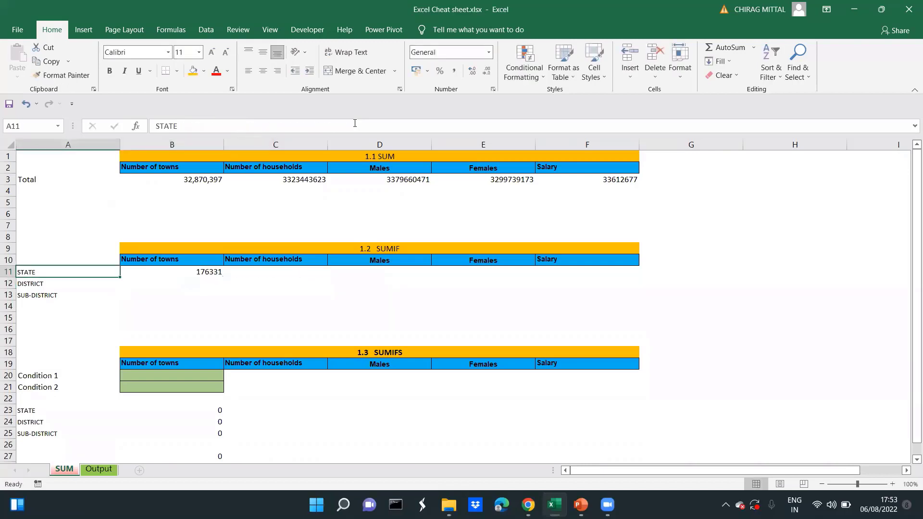
pyautogui.press('Right')
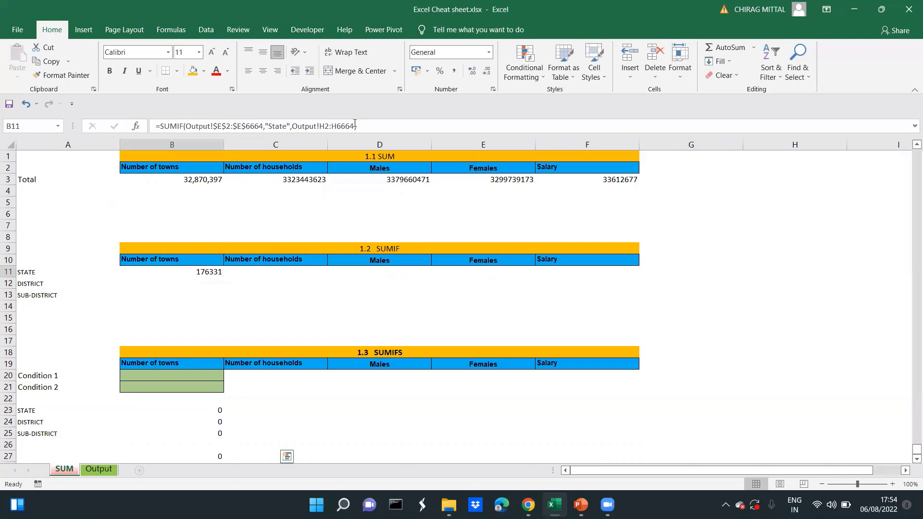
# Filter the Territory column on the Output sheet to show only the STATE records
pyautogui.hotkey('ctrl', 'pagedown')
pyautogui.press('Left')
pyautogui.press('Right')
pyautogui.hotkey('alt', 'Down')
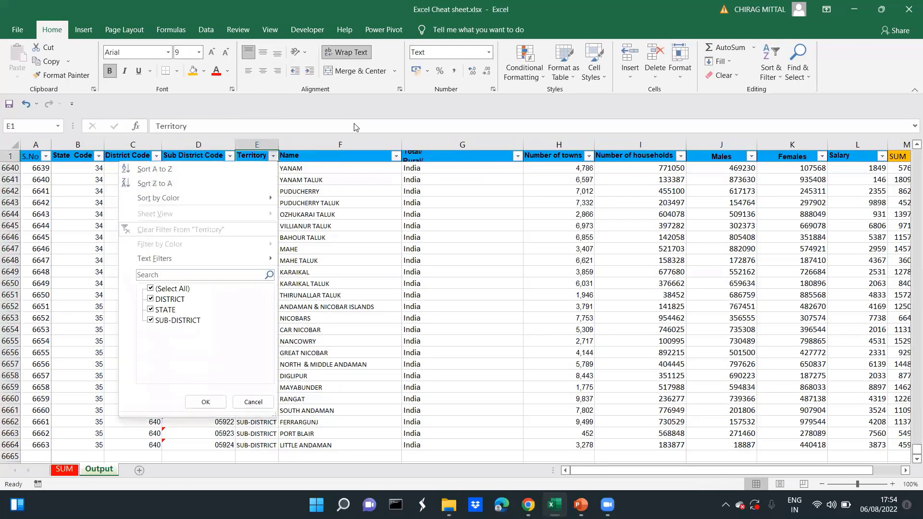
pyautogui.hotkey('alt', 'Down')
pyautogui.press('Down')
pyautogui.press('Down')
pyautogui.press('Down')
pyautogui.press('Down')
pyautogui.press('Down')
pyautogui.press('Down')
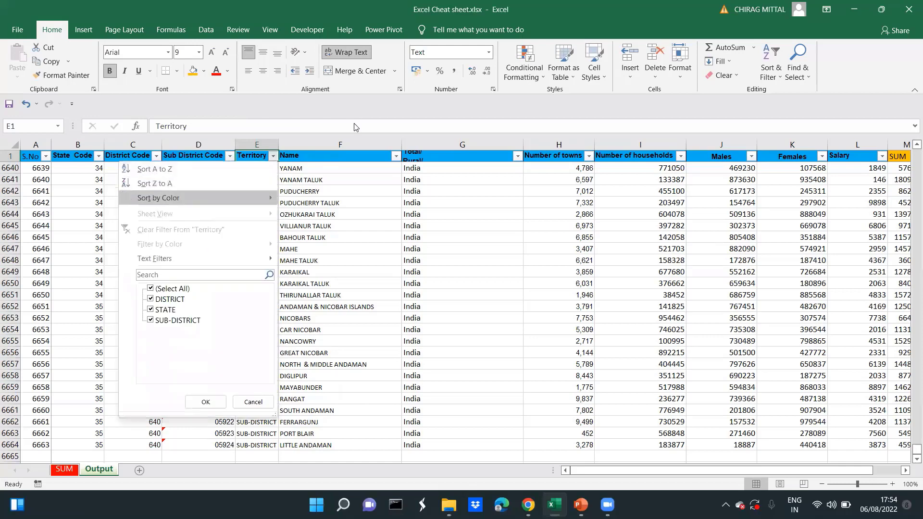
pyautogui.press('space')
pyautogui.press('Down')
pyautogui.press('Down')
pyautogui.press('space')
pyautogui.press('Return')
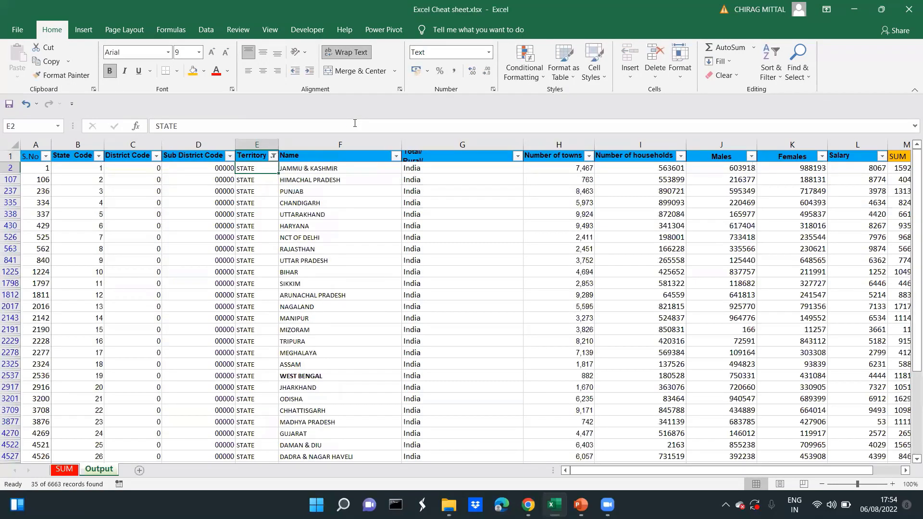
# Select all visible Number of towns values in the filtered Output data to check their sum
pyautogui.press('Right')
pyautogui.press('Right')
pyautogui.press('Right')
pyautogui.hotkey('ctrl', 'shift', 'Down')
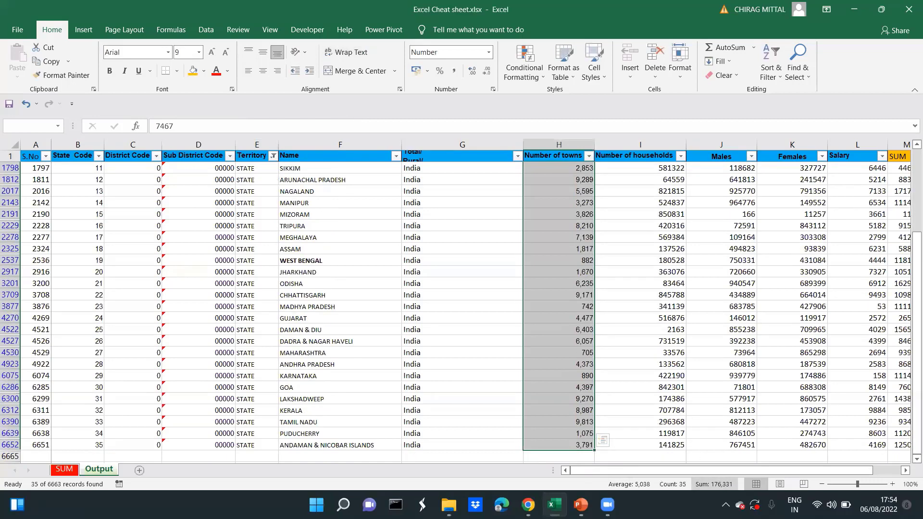
# Return to B11 on the SUM sheet and inspect the criteria argument of its SUMIF formula
pyautogui.click(72, 470)
pyautogui.click(201, 306)
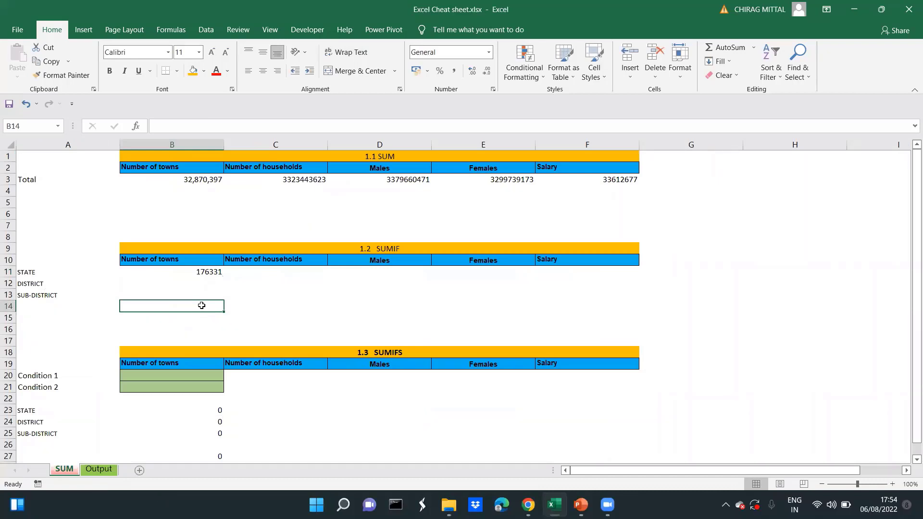
pyautogui.press('Up')
pyautogui.press('Up')
pyautogui.press('Up')
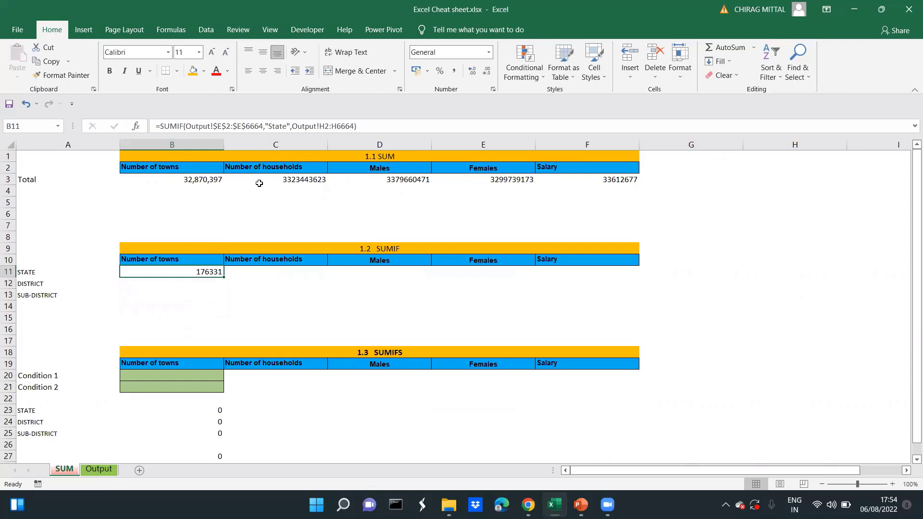
pyautogui.click(291, 127)
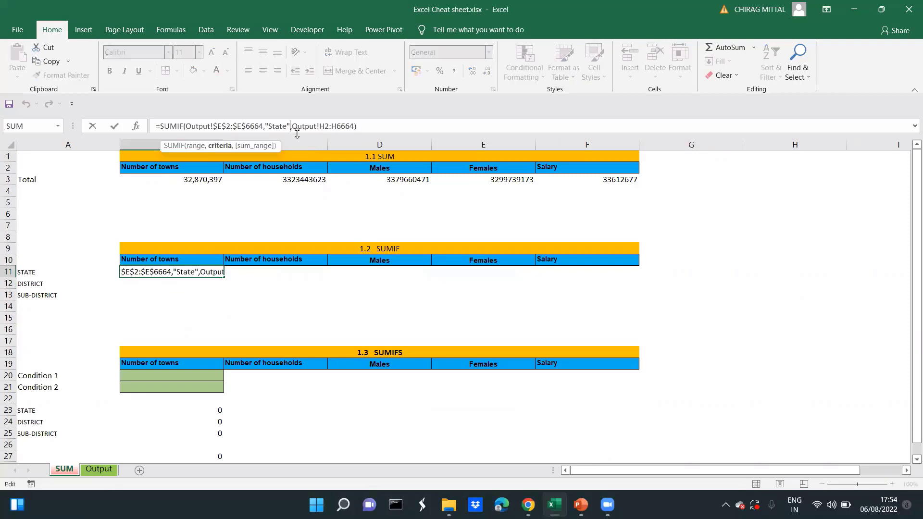
pyautogui.press('Return')
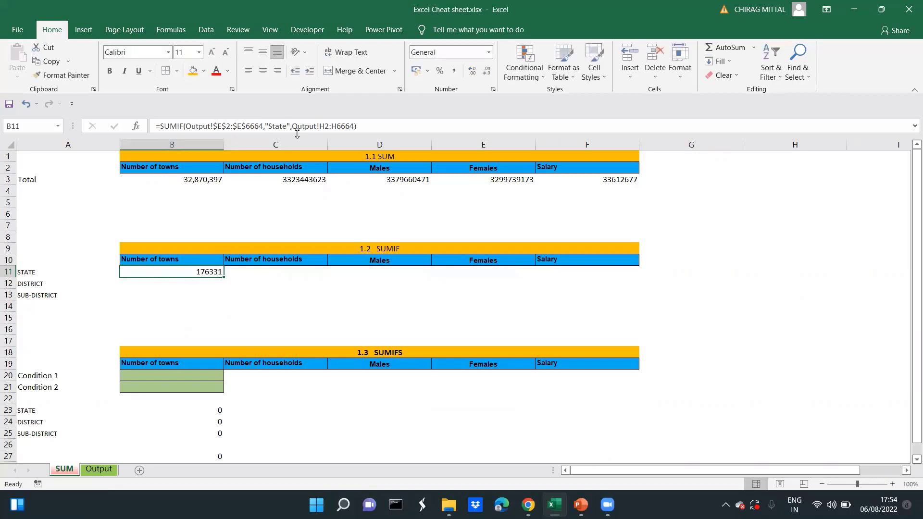
# Copy the SUMIF formula from B11 into B12 and correct its sum range to Output!H2:H6664
pyautogui.hotkey('ctrl', 'c')
pyautogui.press('Down')
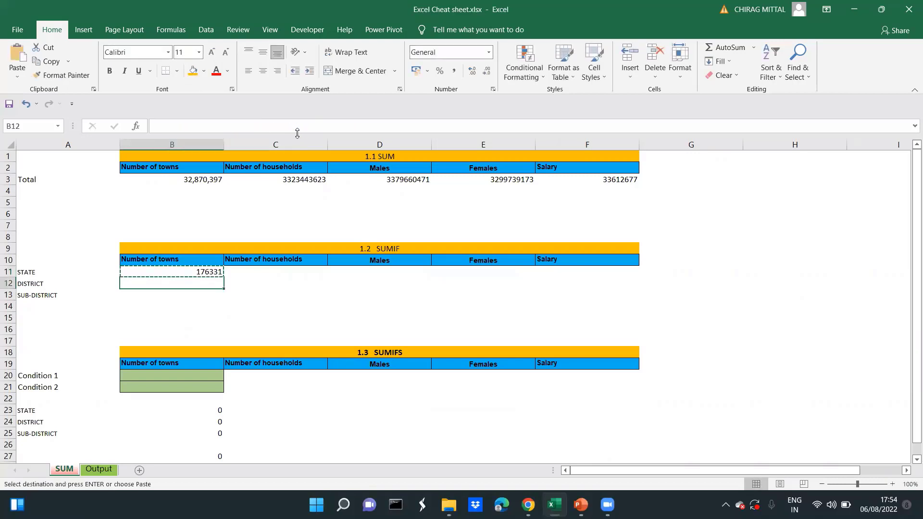
pyautogui.hotkey('ctrl', 'v')
pyautogui.press('F2')
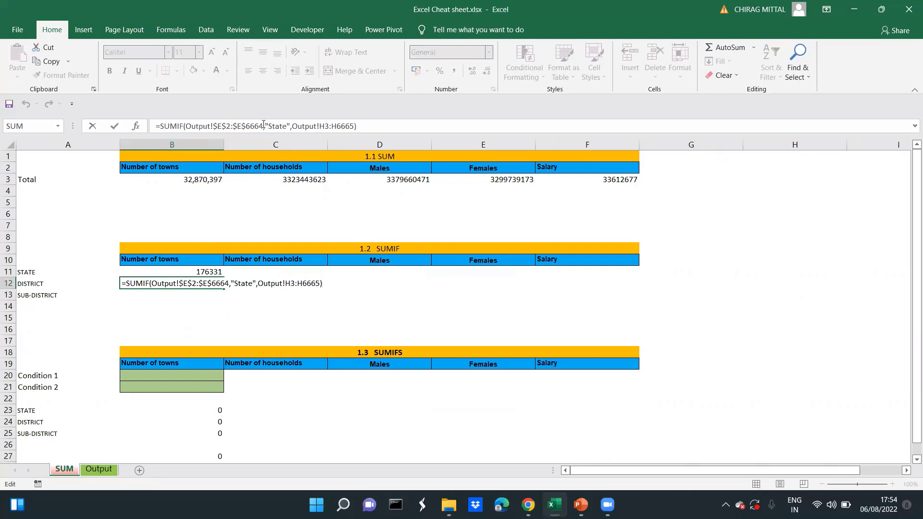
pyautogui.click(329, 126)
pyautogui.press('BackSpace')
pyautogui.write('2')
pyautogui.click(354, 127)
pyautogui.press('BackSpace')
pyautogui.write('4')
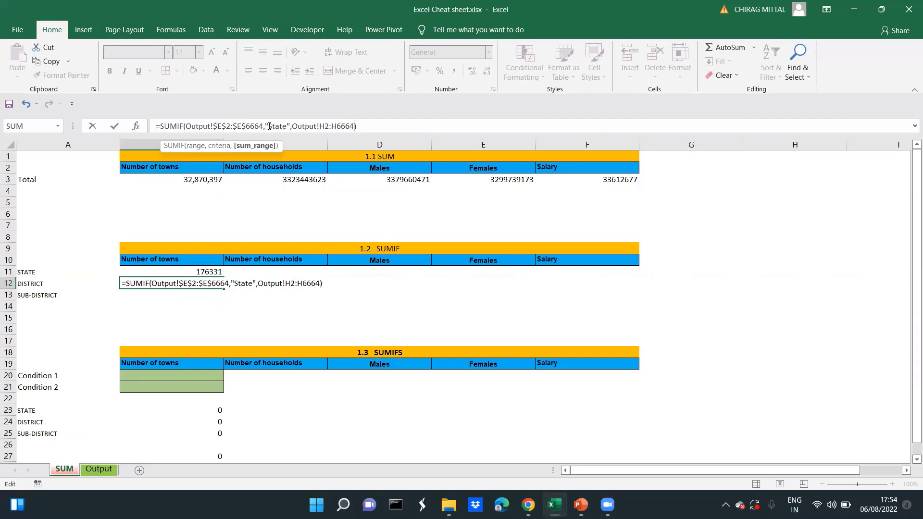
# Replace the "State" criterion in the B12 formula with a reference to the DISTRICT label in A12
pyautogui.click(291, 126)
pyautogui.press('BackSpace')
pyautogui.press('BackSpace')
pyautogui.press('BackSpace')
pyautogui.press('BackSpace')
pyautogui.press('BackSpace')
pyautogui.press('BackSpace')
pyautogui.press('BackSpace')
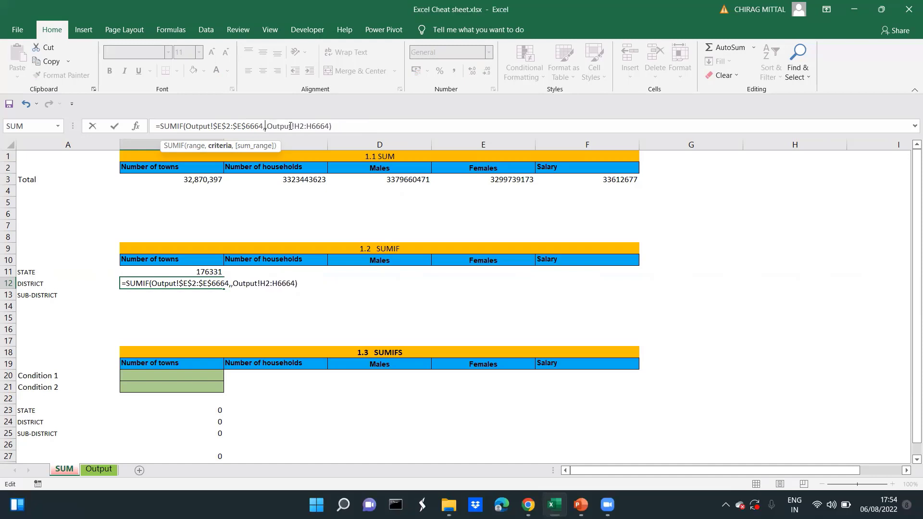
pyautogui.click(33, 284)
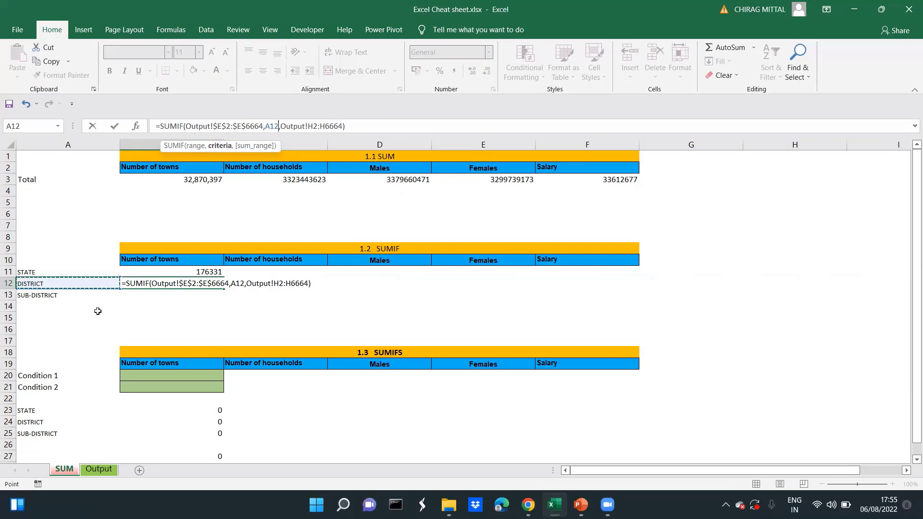
# Lock only the column of the criterion reference as $A12 and commit the B12 formula
pyautogui.moveTo(279, 126); pyautogui.dragTo(266, 125)
pyautogui.press('F4')
pyautogui.press('Left')
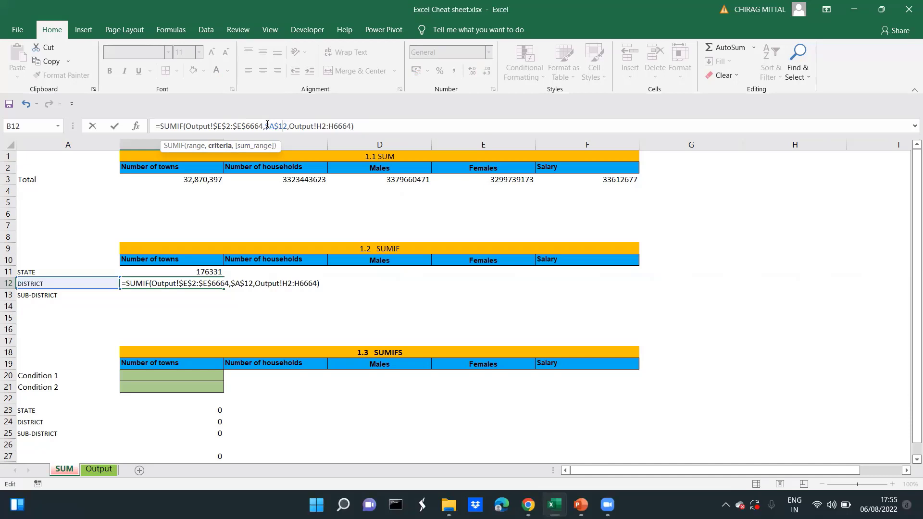
pyautogui.press('BackSpace')
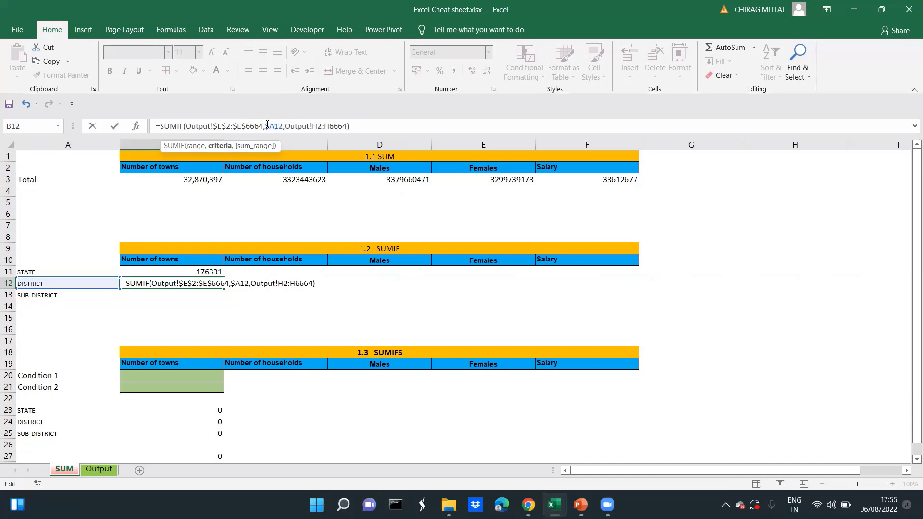
pyautogui.press('Return')
pyautogui.press('Up')
pyautogui.press('Left')
pyautogui.press('Right')
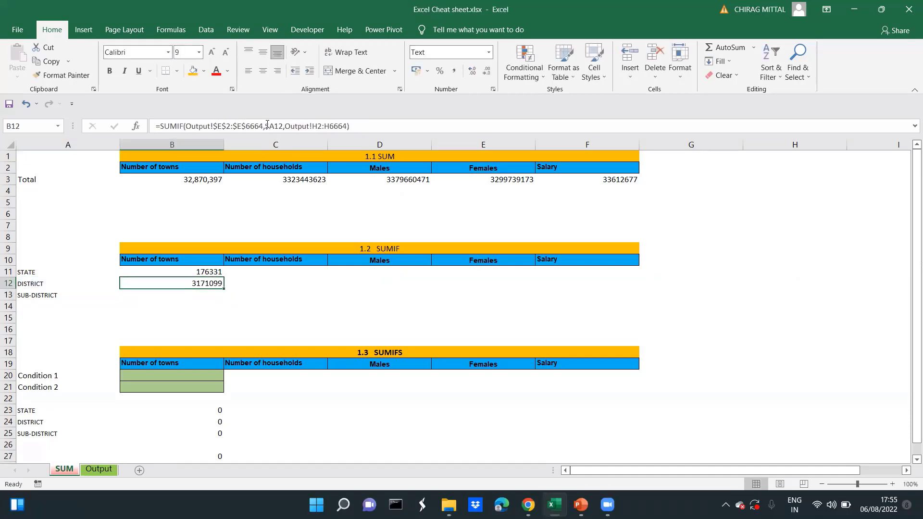
# Copy the SUMIF formula from B12 into B13 for SUB-DISTRICT and check its references
pyautogui.hotkey('ctrl', 'c')
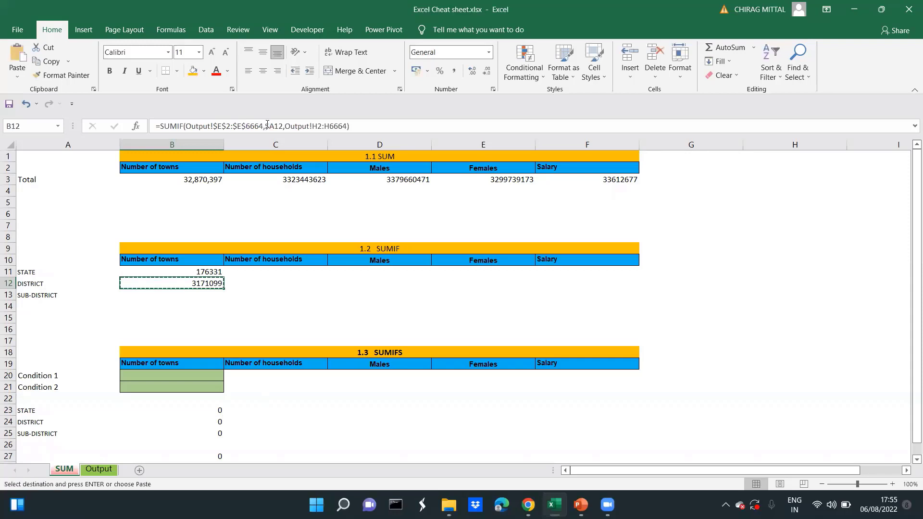
pyautogui.press('Down')
pyautogui.press('Return')
pyautogui.press('F2')
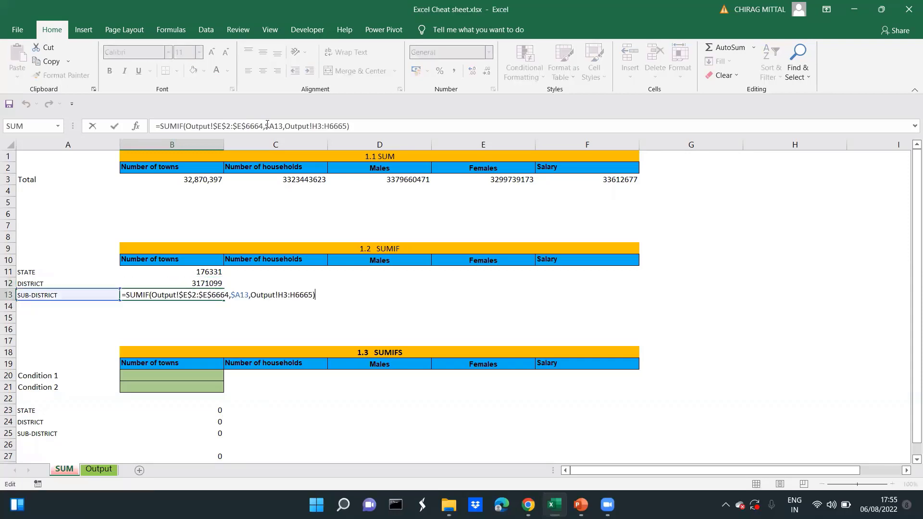
pyautogui.press('Escape')
# Change the criteria labels to State in A12 and District in A13 to test the linked SUMIF formulas
pyautogui.press('Up')
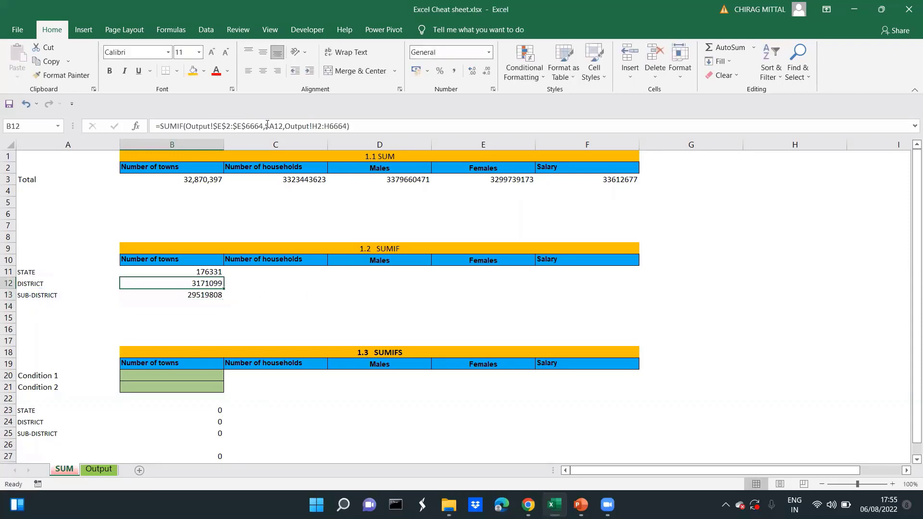
pyautogui.press('Left')
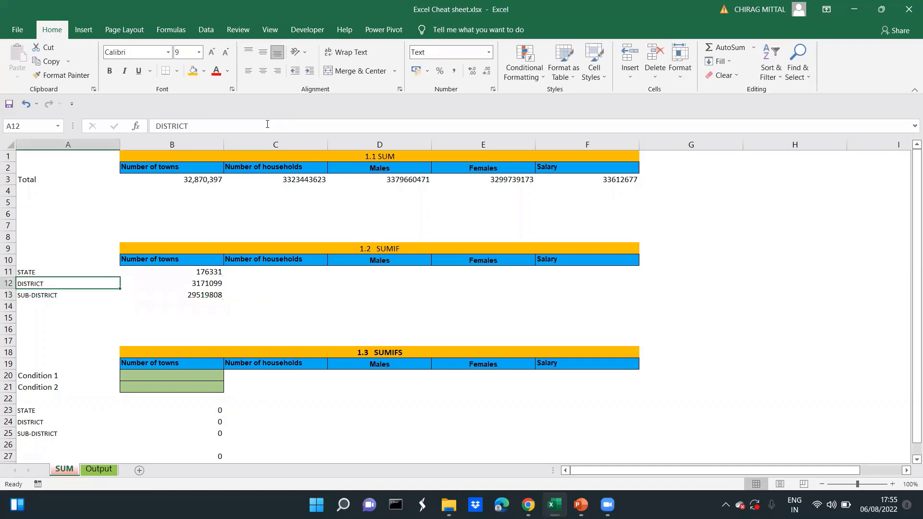
pyautogui.write('State')
pyautogui.press('Return')
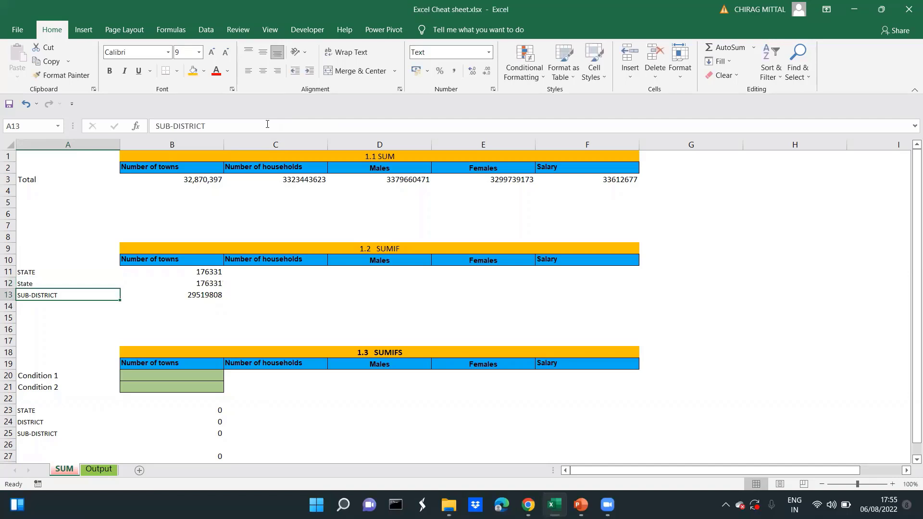
pyautogui.write('dis')
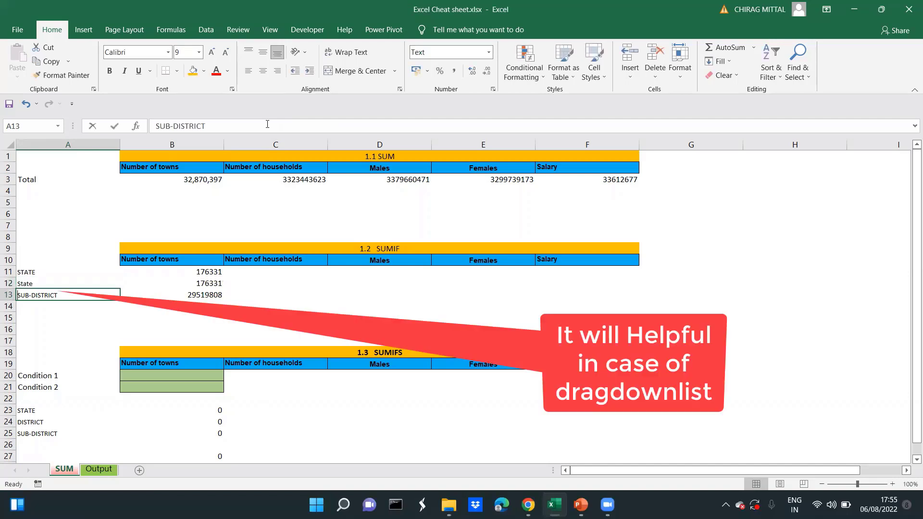
pyautogui.press('Escape')
pyautogui.write('District')
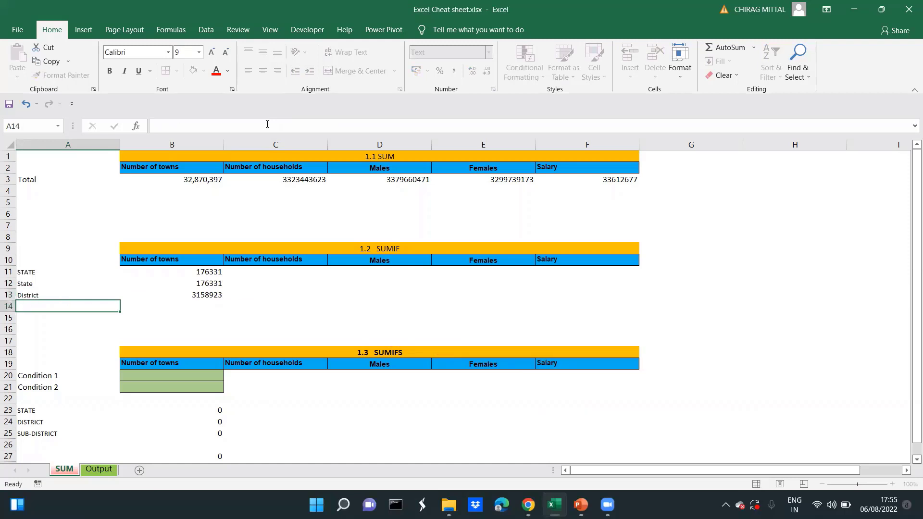
# Enter the label Total in A15 below the 1.2 SUMIF table
pyautogui.press('Right')
pyautogui.press('Right')
pyautogui.press('Right')
pyautogui.press('Left')
pyautogui.press('Left')
pyautogui.press('Left')
pyautogui.press('Down')
pyautogui.press('Down')
pyautogui.write('Total')
pyautogui.press('Return')
# Sum B11:B14 in B15 with AutoSum and check the formula
pyautogui.press('Up')
pyautogui.press('Right')
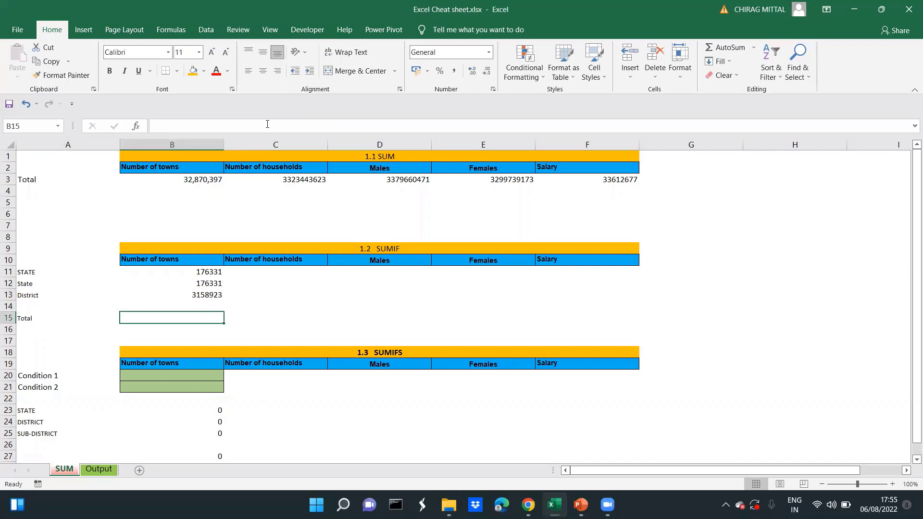
pyautogui.hotkey('alt', '=')
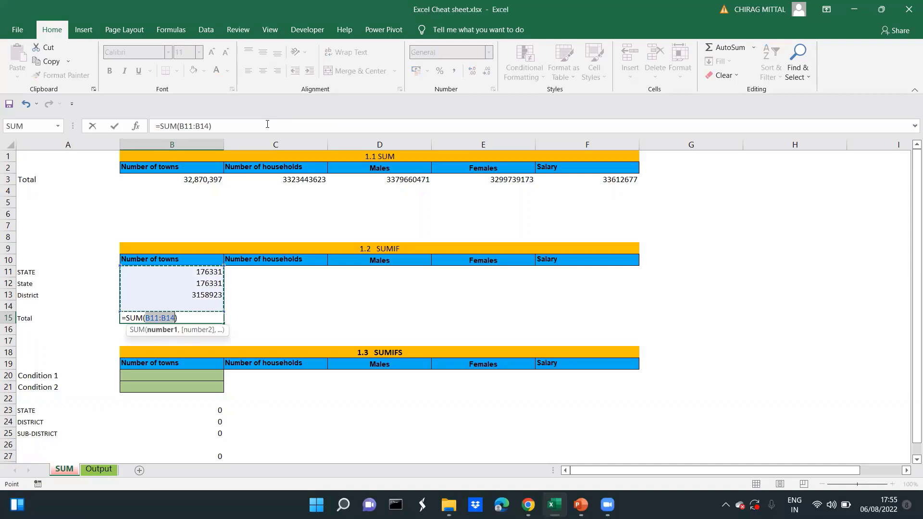
pyautogui.press('Return')
pyautogui.press('Up')
pyautogui.press('F2')
pyautogui.press('Escape')
pyautogui.press('Up')
pyautogui.press('Up')
pyautogui.press('Up')
pyautogui.press('Left')
pyautogui.press('Right')
pyautogui.press('Left')
pyautogui.hotkey('alt', 'Down')
pyautogui.press('Escape')
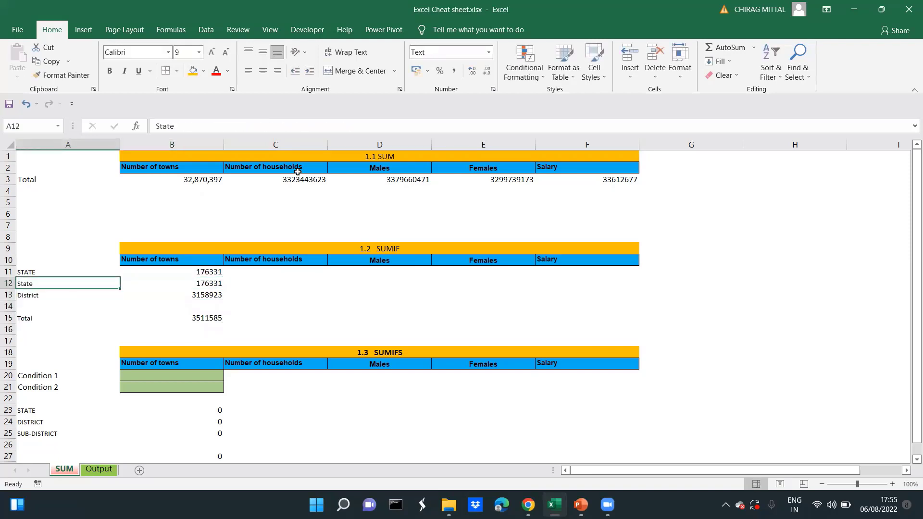
pyautogui.hotkey('ctrl', 'pagedown')
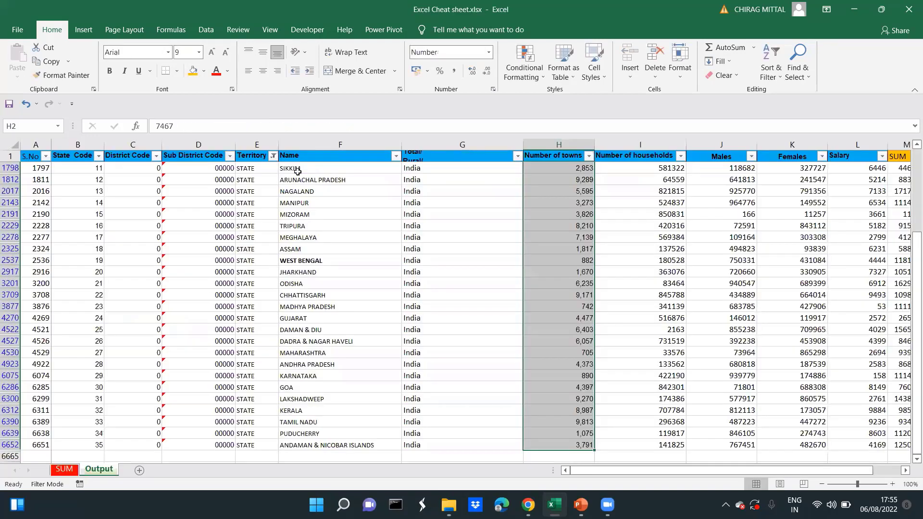
pyautogui.hotkey('ctrl', 'pageup')
# Copy the SUB-DISTRICT label from A25 and paste it as a value into A13
pyautogui.click(42, 434)
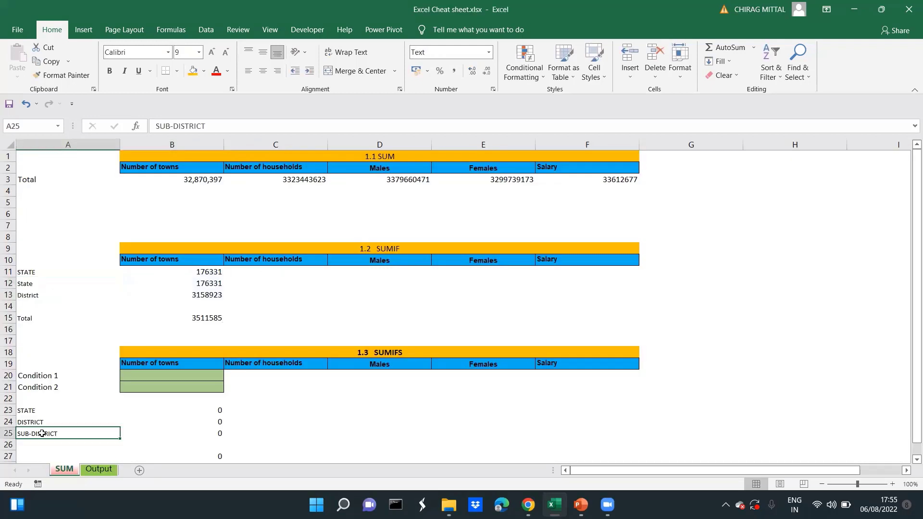
pyautogui.hotkey('ctrl', 'c')
pyautogui.press('Up')
pyautogui.press('Up')
pyautogui.press('Up')
pyautogui.press('Up')
pyautogui.press('Up')
pyautogui.press('Up')
pyautogui.press('Up')
pyautogui.press('Up')
pyautogui.press('Up')
pyautogui.press('Up')
pyautogui.press('Up')
pyautogui.press('Up')
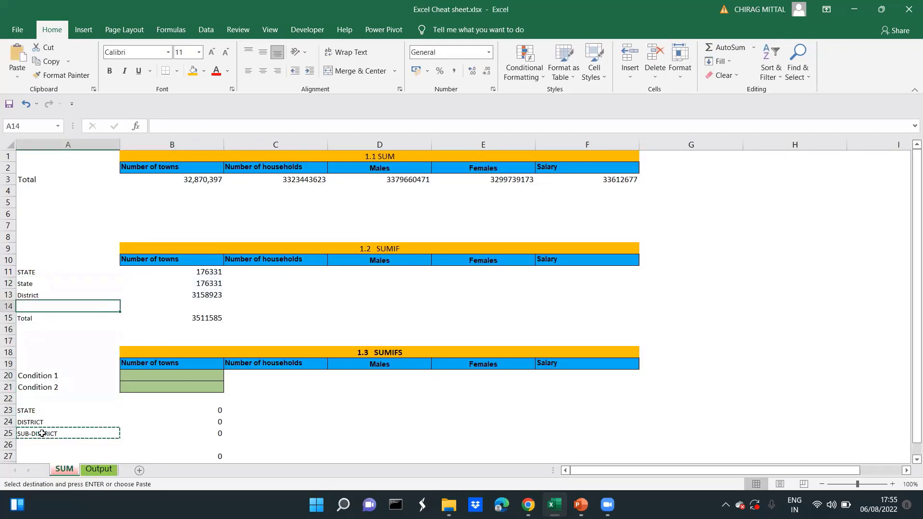
pyautogui.hotkey('alt', 'e')
pyautogui.press('s')
pyautogui.press('v')
pyautogui.press('Return')
pyautogui.press('Escape')
pyautogui.press('Up')
pyautogui.press('Up')
pyautogui.press('Down')
pyautogui.press('Down')
pyautogui.press('Down')
pyautogui.press('Down')
pyautogui.press('Down')
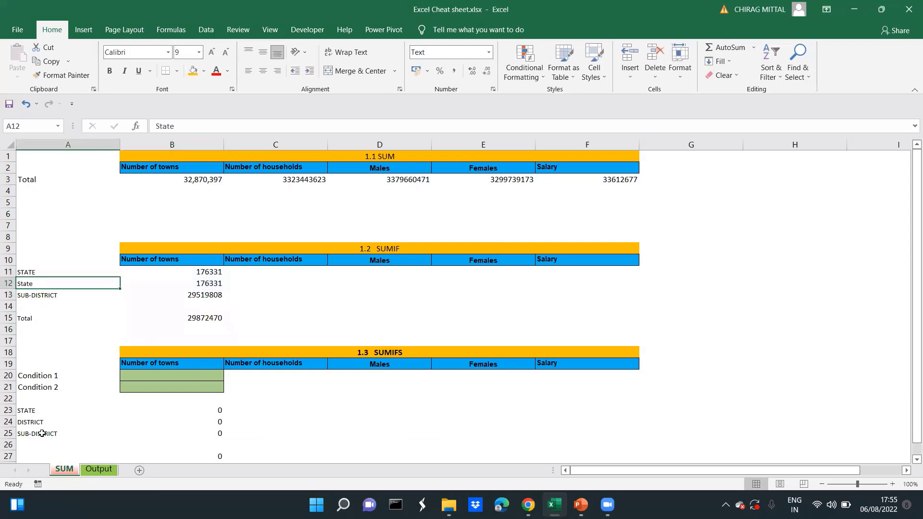
# Copy the STATE, DISTRICT and SUB-DISTRICT labels from A23:A25 and paste them as values into A11:A13
pyautogui.press('Down')
pyautogui.press('Down')
pyautogui.press('Down')
pyautogui.press('Down')
pyautogui.press('Down')
pyautogui.press('Down')
pyautogui.press('Down')
pyautogui.hotkey('shift', 'Down')
pyautogui.hotkey('shift', 'Down')
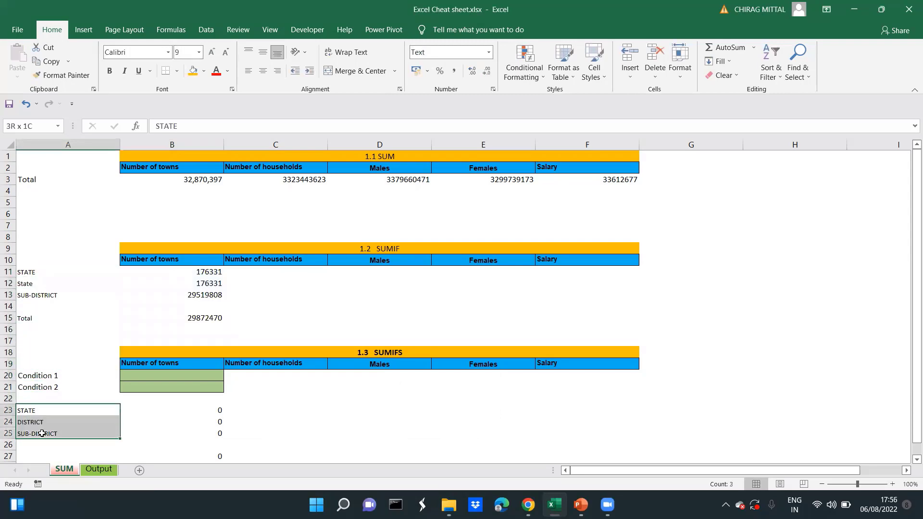
pyautogui.hotkey('ctrl', 'c')
pyautogui.press('Up')
pyautogui.press('Up')
pyautogui.press('Up')
pyautogui.press('Up')
pyautogui.press('Up')
pyautogui.press('Up')
pyautogui.press('Up')
pyautogui.press('Up')
pyautogui.press('Up')
pyautogui.press('Up')
pyautogui.press('Up')
pyautogui.press('Up')
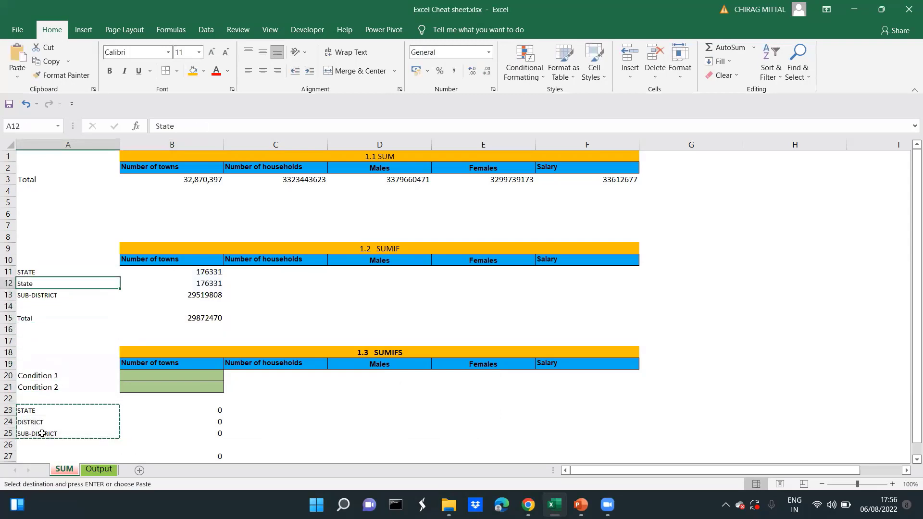
pyautogui.hotkey('alt', 'e')
pyautogui.press('s')
pyautogui.press('v')
pyautogui.press('Return')
pyautogui.press('Escape')
# Review the SUMIF formulas in the Number of towns column of the 1.2 table and the total formula in B15
pyautogui.press('Down')
pyautogui.press('Down')
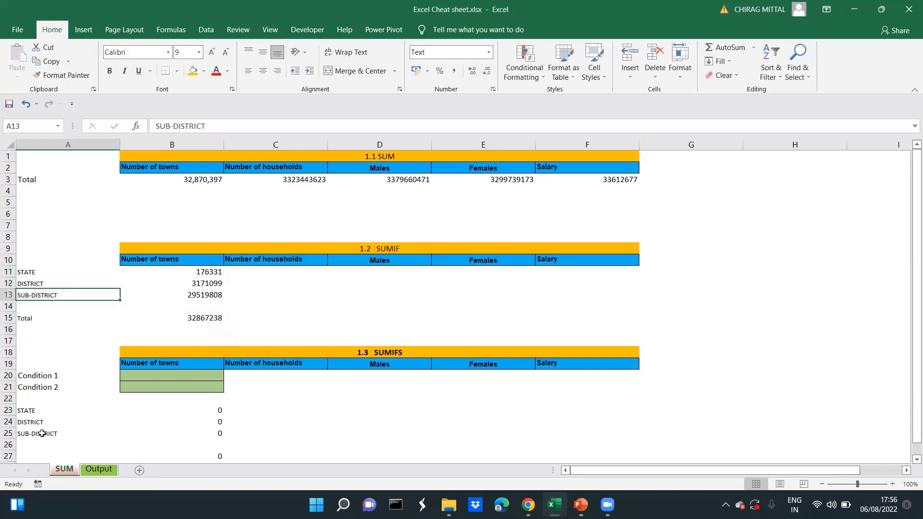
pyautogui.press('Right')
pyautogui.press('Down')
pyautogui.press('Down')
pyautogui.press('Left')
pyautogui.press('Up')
pyautogui.press('Up')
pyautogui.press('Up')
pyautogui.press('Up')
pyautogui.press('Right')
pyautogui.press('Right')
pyautogui.press('Left')
pyautogui.press('Down')
pyautogui.press('F2')
pyautogui.press('Return')
pyautogui.press('F2')
pyautogui.press('Return')
pyautogui.press('Up')
pyautogui.press('Left')
pyautogui.press('Right')
pyautogui.press('Down')
pyautogui.press('Down')
pyautogui.press('Down')
pyautogui.press('Up')
pyautogui.press('Left')
pyautogui.press('Right')
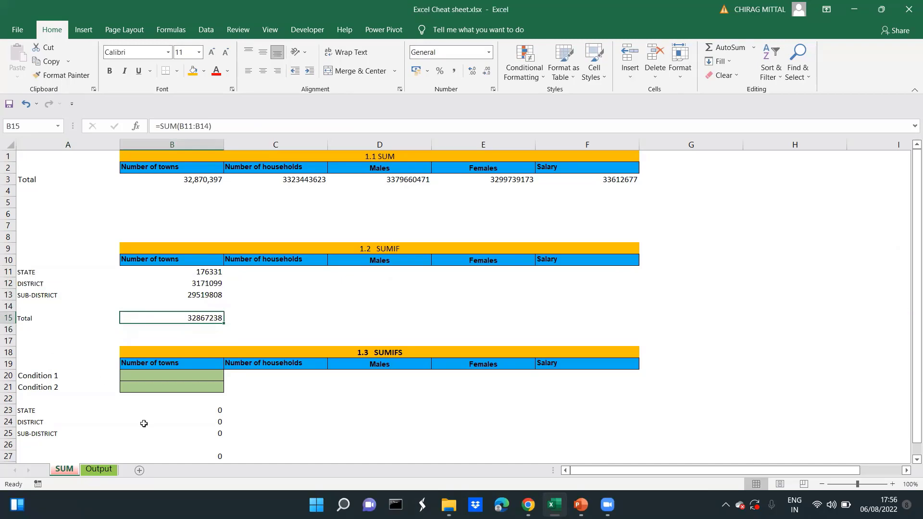
# Copy the DISTRICT SUMIF formula from B12 into B13 and compare the ranges in the two formulas
pyautogui.press('Up')
pyautogui.press('Up')
pyautogui.press('Up')
pyautogui.hotkey('ctrl', 'c')
pyautogui.press('Down')
pyautogui.press('Return')
pyautogui.press('Up')
pyautogui.press('Down')
pyautogui.press('Up')
pyautogui.press('Down')
pyautogui.press('Up')
pyautogui.press('Down')
pyautogui.press('Up')
pyautogui.press('Up')
pyautogui.press('Down')
pyautogui.press('Down')
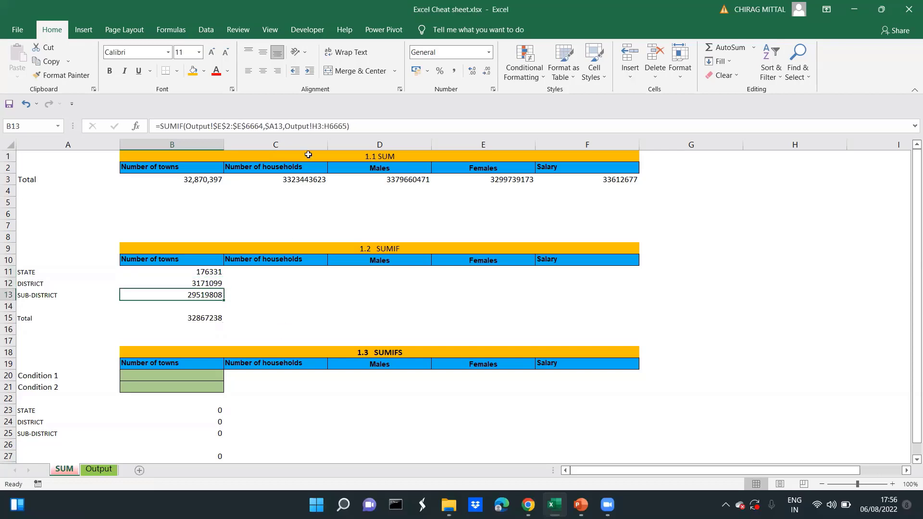
# Make the sum range of the DISTRICT SUMIF formula in B12 absolute as Output!$H$2:$H$6664
pyautogui.press('Up')
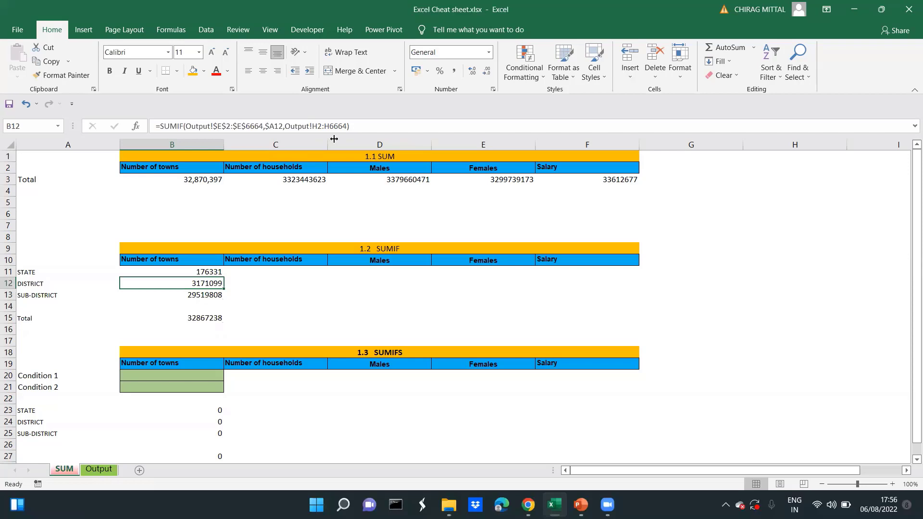
pyautogui.press('F2')
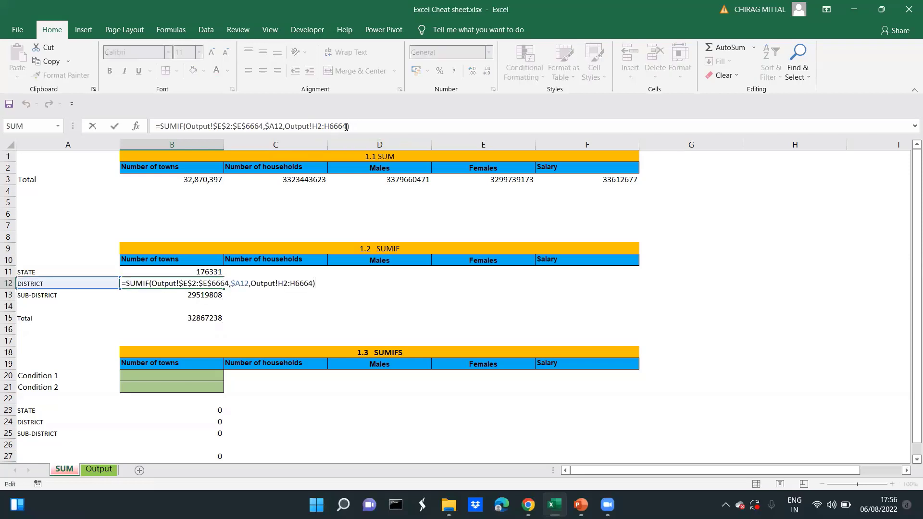
pyautogui.click(347, 126)
pyautogui.hotkey('shift', 'Left')
pyautogui.hotkey('shift', 'Left')
pyautogui.hotkey('shift', 'Left')
pyautogui.hotkey('shift', 'Left')
pyautogui.hotkey('shift', 'Left')
pyautogui.hotkey('shift', 'Left')
pyautogui.hotkey('shift', 'Left')
pyautogui.hotkey('shift', 'Left')
pyautogui.hotkey('shift', 'Left')
pyautogui.hotkey('shift', 'Left')
pyautogui.hotkey('shift', 'Left')
pyautogui.hotkey('shift', 'Left')
pyautogui.hotkey('shift', 'Left')
pyautogui.hotkey('shift', 'Left')
pyautogui.hotkey('shift', 'Left')
pyautogui.press('F4')
pyautogui.hotkey('ctrl', 'Return')
# Copy the DISTRICT formula from B12 into the SUB-DISTRICT cell B13 and check the formulas down the column
pyautogui.hotkey('ctrl', 'c')
pyautogui.press('Down')
pyautogui.press('Return')
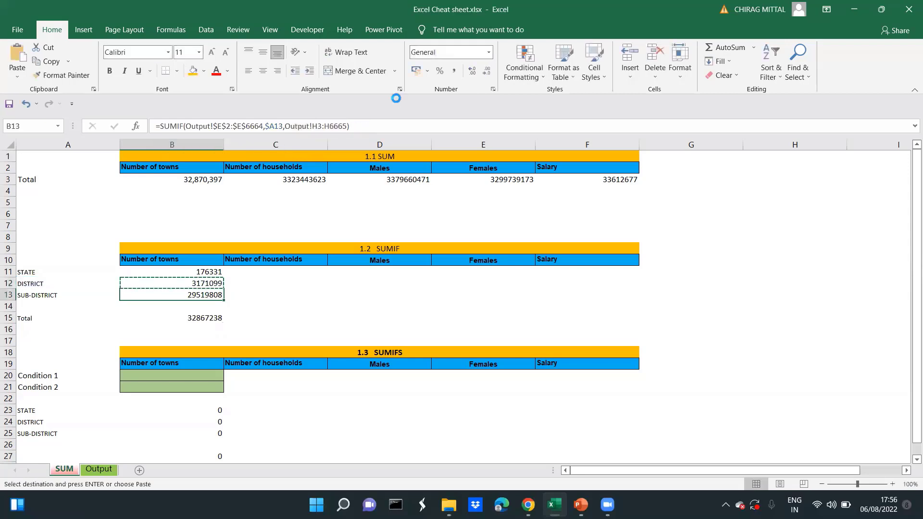
pyautogui.press('F2')
pyautogui.press('Escape')
pyautogui.press('Up')
pyautogui.press('Down')
pyautogui.press('Down')
pyautogui.press('Down')
pyautogui.press('Up')
pyautogui.press('Up')
pyautogui.press('Up')
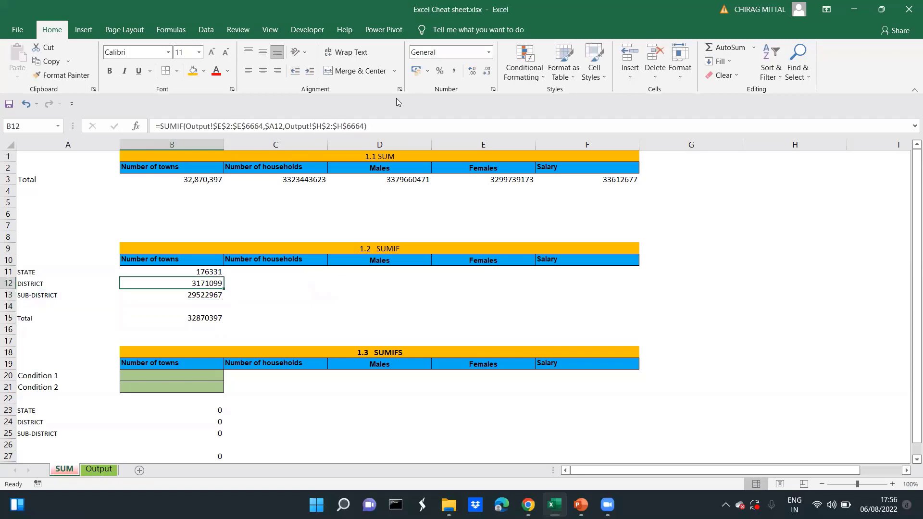
# Copy the STATE SUMIF formula from B11 into C11 and check its shifted sum range
pyautogui.press('Up')
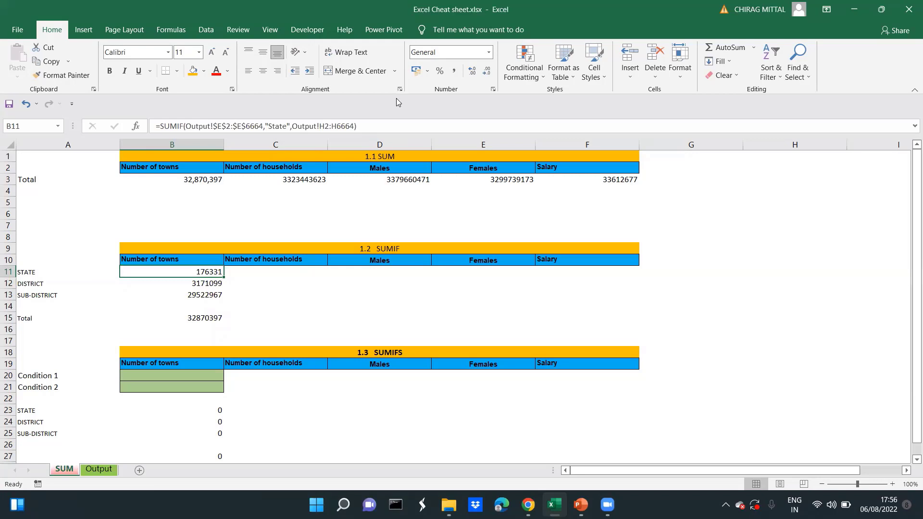
pyautogui.hotkey('ctrl', 'c')
pyautogui.press('Right')
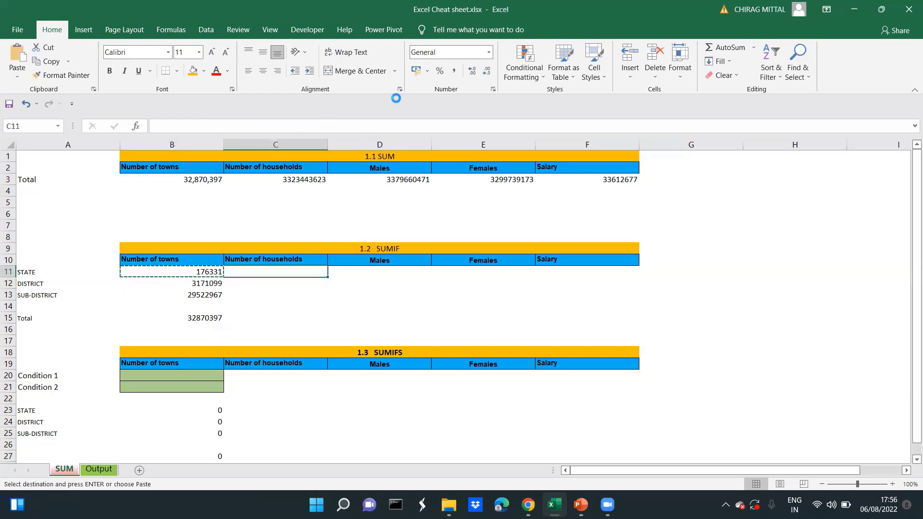
pyautogui.press('Return')
pyautogui.press('F2')
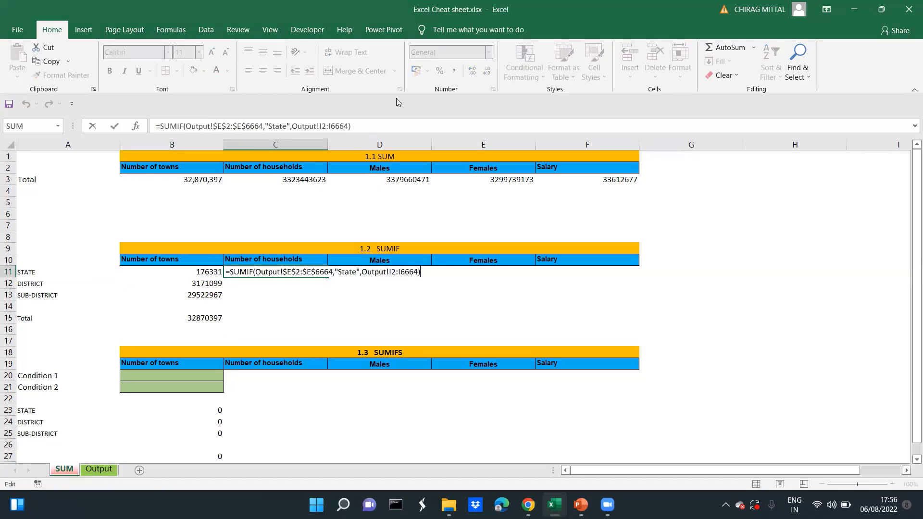
pyautogui.press('Escape')
pyautogui.press('F2')
pyautogui.press('Escape')
# Copy the STATE formula from C11 across the Males, Females and Salary columns to F11
pyautogui.hotkey('ctrl', 'c')
pyautogui.hotkey('shift', 'Right')
pyautogui.hotkey('shift', 'Right')
pyautogui.hotkey('shift', 'Right')
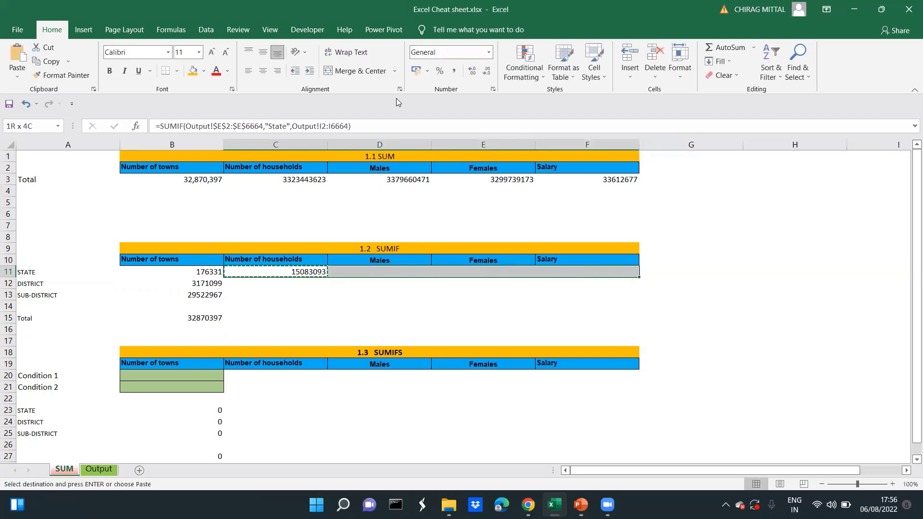
pyautogui.press('Return')
# Check the DISTRICT formula in B12 and try copying it with its absolute sum range into C12
pyautogui.press('Down')
pyautogui.press('Left')
pyautogui.press('F2')
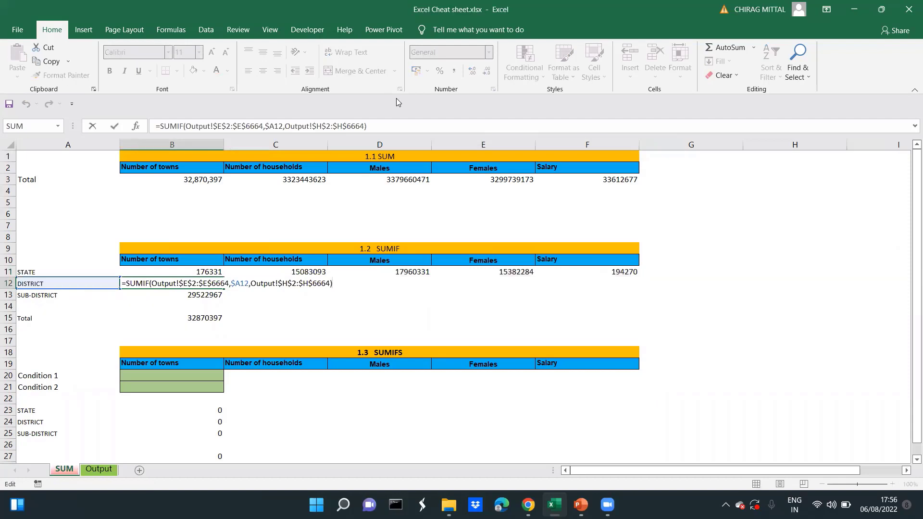
pyautogui.press('Escape')
pyautogui.hotkey('ctrl', 'c')
pyautogui.press('Escape')
pyautogui.press('F2')
pyautogui.press('Escape')
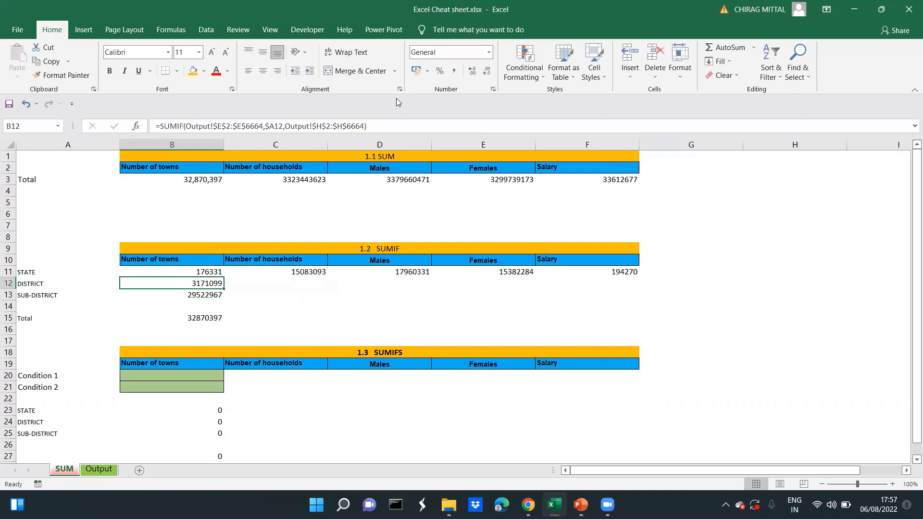
pyautogui.hotkey('ctrl', 'c')
pyautogui.press('Right')
pyautogui.hotkey('ctrl', 'v')
pyautogui.press('Escape')
# Make the sum range columns in the B12 formula relative, giving Output!H$2:H$6664
pyautogui.press('Left')
pyautogui.press('F2')
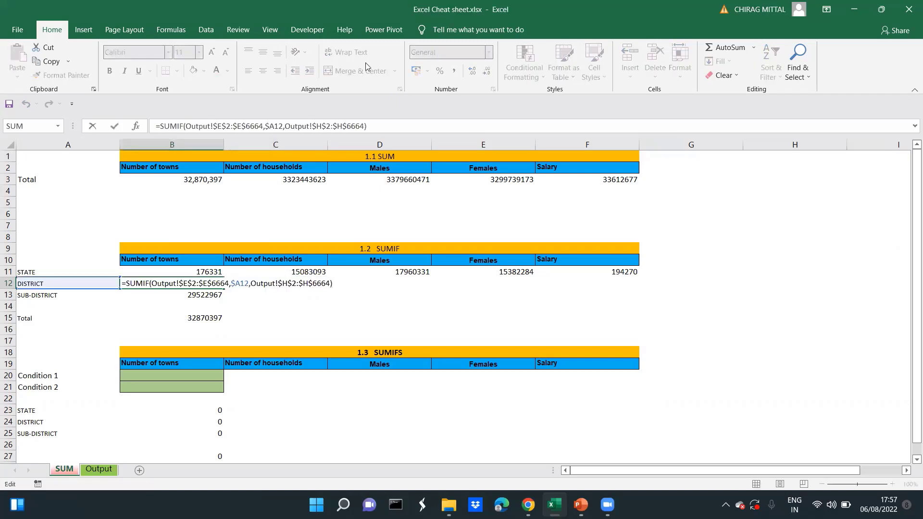
pyautogui.click(317, 126)
pyautogui.press('BackSpace')
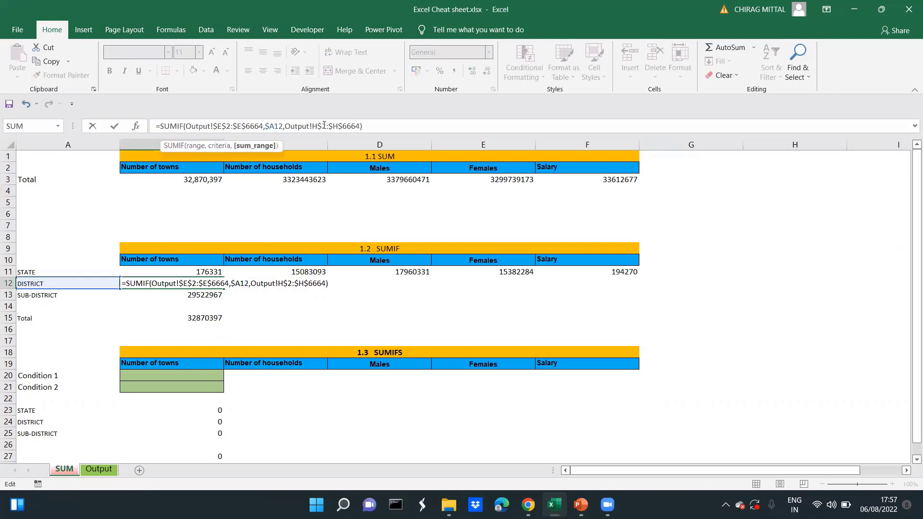
pyautogui.click(334, 127)
pyautogui.press('BackSpace')
pyautogui.press('Return')
# Copy the DISTRICT formula from B12 across C12:F12
pyautogui.press('Up')
pyautogui.hotkey('ctrl', 'c')
pyautogui.hotkey('shift', 'Right')
pyautogui.hotkey('shift', 'Right')
pyautogui.hotkey('shift', 'Right')
pyautogui.hotkey('shift', 'Right')
pyautogui.press('Return')
# Make the sum range columns in the SUB-DISTRICT formula in B13 relative, giving Output!H$2:H$6664
pyautogui.press('Down')
pyautogui.press('Up')
pyautogui.press('Down')
pyautogui.press('Left')
pyautogui.press('Right')
pyautogui.hotkey('ctrl', 'c')
pyautogui.press('F2')
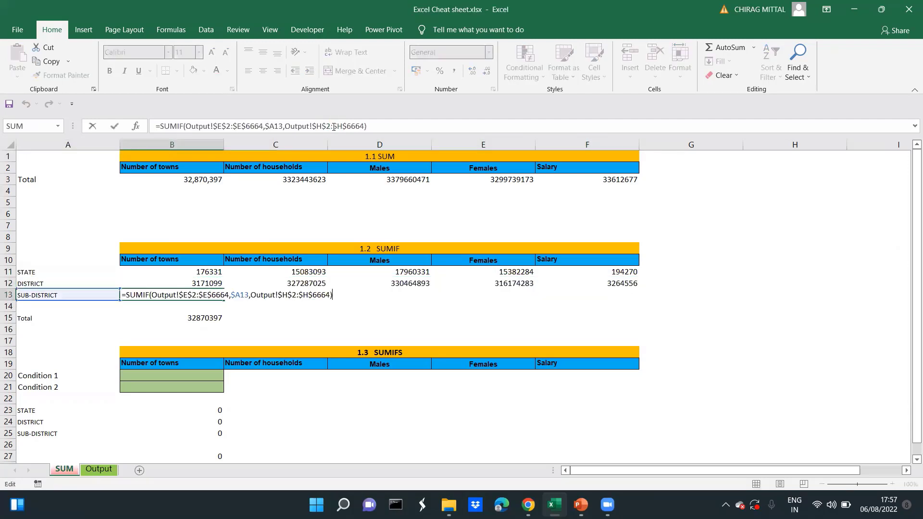
pyautogui.click(316, 126)
pyautogui.press('BackSpace')
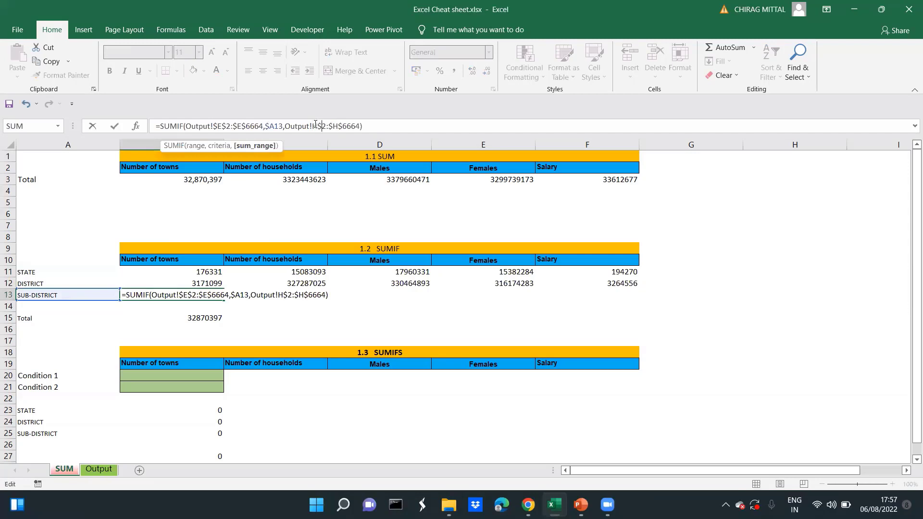
pyautogui.hotkey('ctrl', 'Return')
# Copy the SUB-DISTRICT formula from B13 across C13:F13
pyautogui.hotkey('ctrl', 'c')
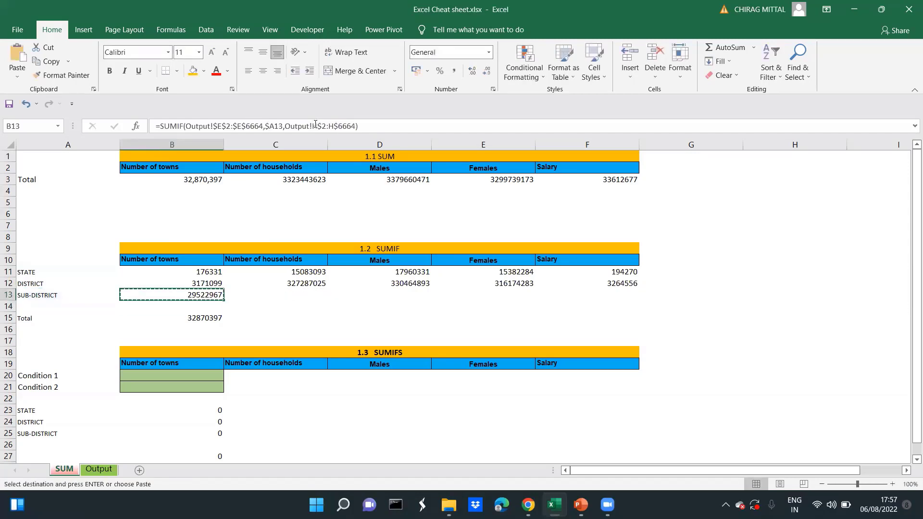
pyautogui.press('Right')
pyautogui.hotkey('shift', 'Right')
pyautogui.hotkey('shift', 'Right')
pyautogui.hotkey('shift', 'Right')
pyautogui.hotkey('shift', 'Right')
pyautogui.hotkey('shift', 'Left')
pyautogui.press('Return')
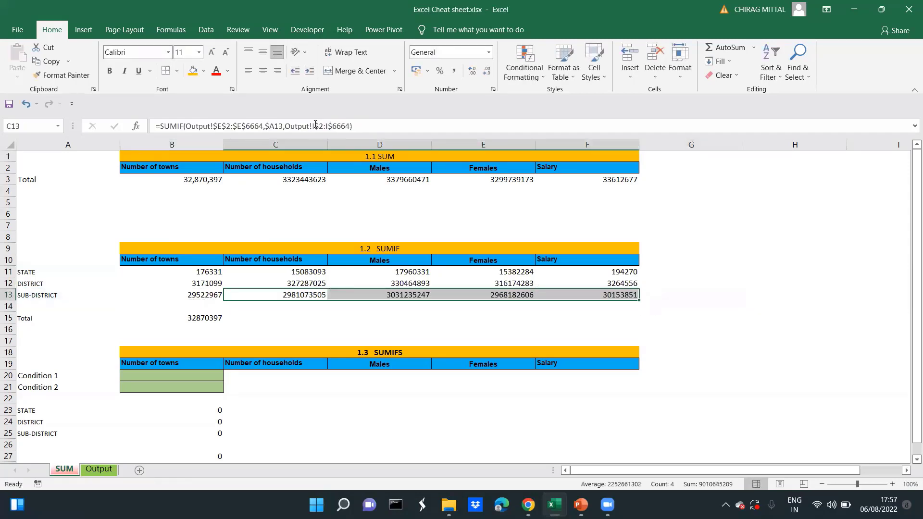
# Copy the SUM formula from B15 across C15:F15 to total the remaining columns
pyautogui.press('Down')
pyautogui.press('Down')
pyautogui.press('Left')
pyautogui.hotkey('ctrl', 'c')
pyautogui.press('Right')
pyautogui.hotkey('shift', 'Right')
pyautogui.hotkey('shift', 'Right')
pyautogui.hotkey('shift', 'Right')
pyautogui.hotkey('shift', 'Right')
pyautogui.hotkey('shift', 'Left')
pyautogui.press('Return')
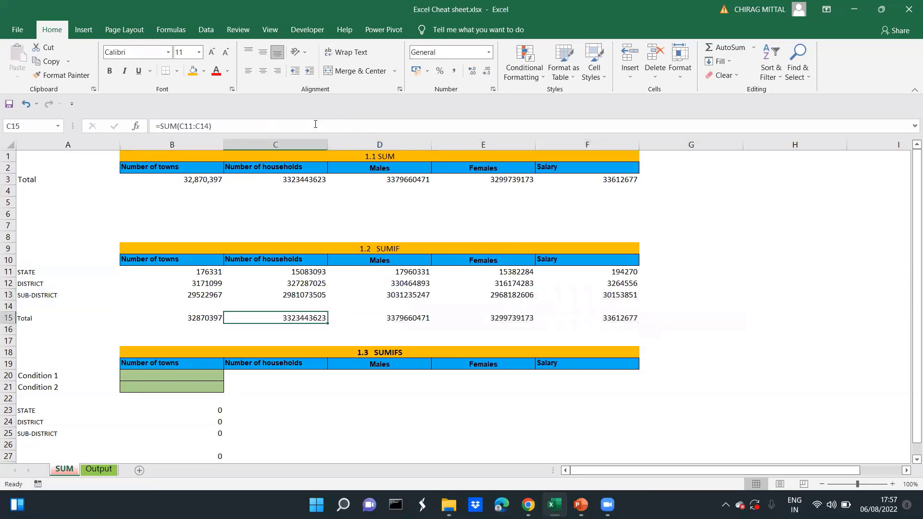
# Compare the SUMIF totals in row 15 with the 1.1 SUM totals in row 3
pyautogui.press('Home')
pyautogui.press('Right')
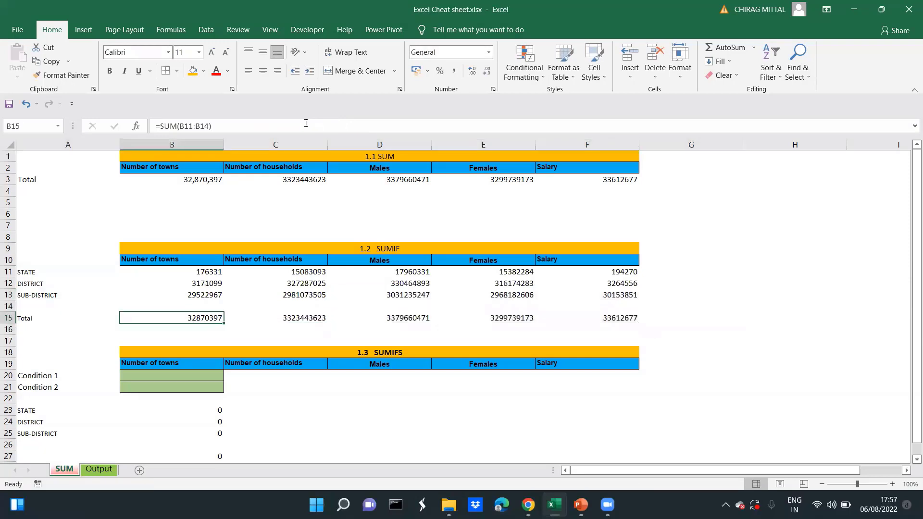
pyautogui.keyDown('ctrl'); pyautogui.click(207, 183); pyautogui.keyUp('ctrl')
pyautogui.click(213, 202)
pyautogui.press('Up')
pyautogui.press('Up')
pyautogui.press('Up')
pyautogui.press('Up')
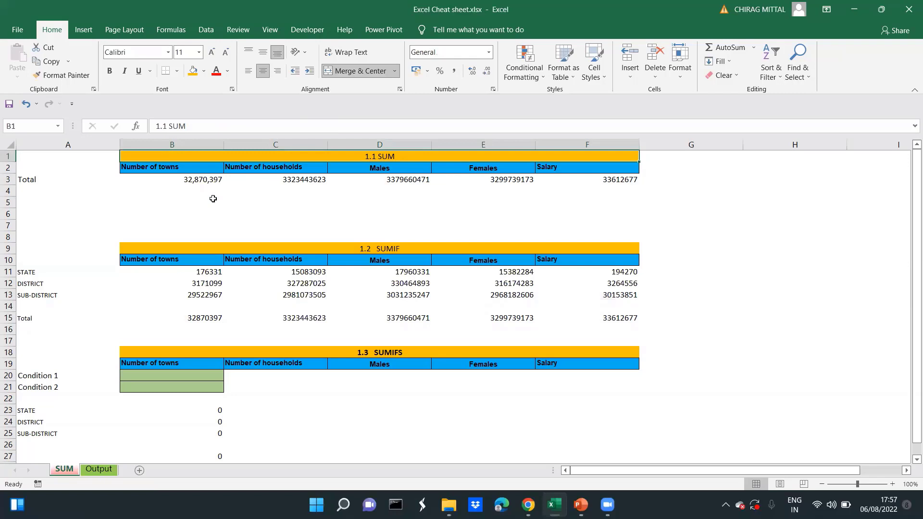
pyautogui.press('Down')
pyautogui.press('Down')
pyautogui.press('Down')
pyautogui.press('Down')
pyautogui.press('Down')
pyautogui.press('Down')
pyautogui.press('Down')
pyautogui.press('Down')
pyautogui.press('Down')
pyautogui.press('Down')
pyautogui.press('Down')
pyautogui.press('Down')
pyautogui.press('Down')
pyautogui.press('Down')
pyautogui.press('Down')
pyautogui.press('Down')
pyautogui.press('Down')
pyautogui.press('Down')
pyautogui.press('Down')
pyautogui.press('Down')
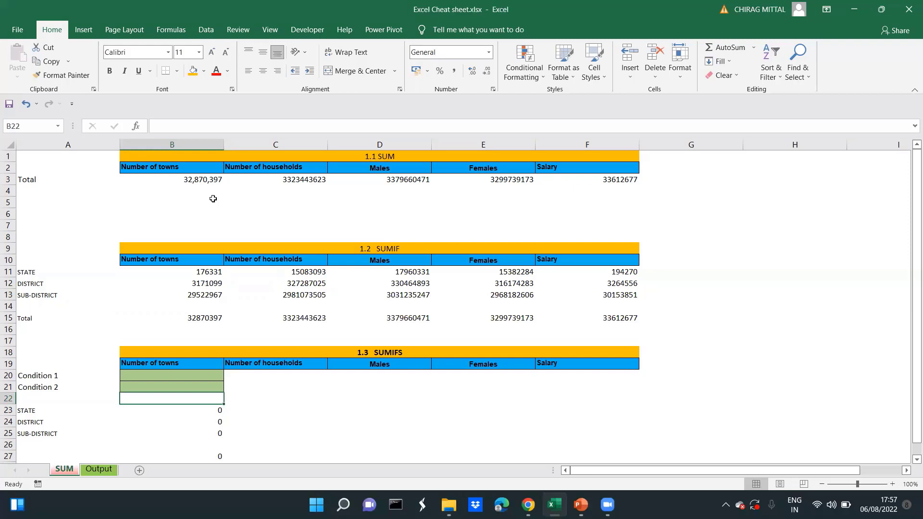
# Review the 1.3 SUMIFS section with its condition cells and the STATE, DISTRICT and SUB-DISTRICT labels
pyautogui.click(248, 336)
pyautogui.press('Down')
pyautogui.press('Down')
pyautogui.press('Down')
pyautogui.press('Down')
pyautogui.press('Down')
pyautogui.press('Down')
pyautogui.press('Down')
pyautogui.press('Down')
pyautogui.press('Down')
pyautogui.press('Down')
pyautogui.press('Down')
pyautogui.press('Down')
pyautogui.press('Down')
pyautogui.press('Down')
pyautogui.press('Down')
pyautogui.press('Left')
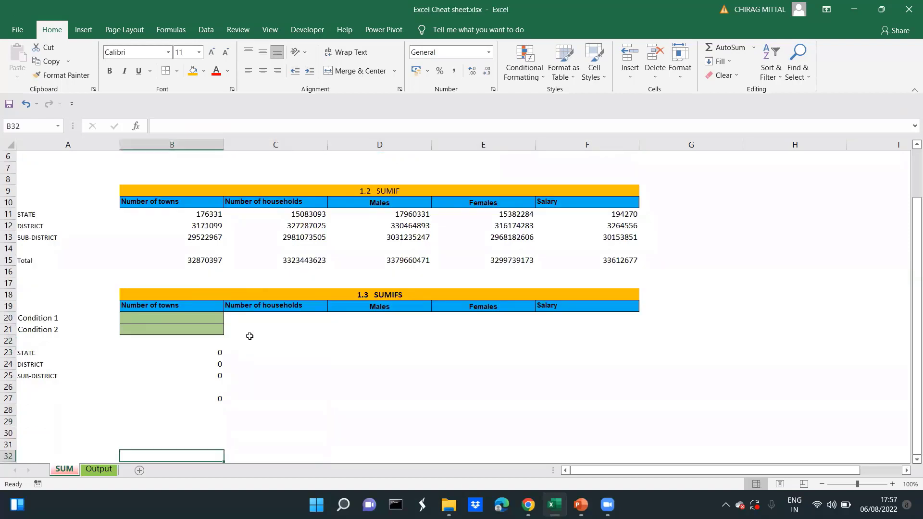
pyautogui.press('Left')
pyautogui.press('Up')
pyautogui.press('Up')
pyautogui.press('Up')
pyautogui.press('Up')
pyautogui.press('Up')
pyautogui.press('Up')
pyautogui.press('Up')
pyautogui.press('Up')
pyautogui.press('Up')
pyautogui.press('Right')
pyautogui.press('Right')
pyautogui.press('Left')
pyautogui.press('Left')
pyautogui.hotkey('shift', 'Down')
pyautogui.hotkey('shift', 'Down')
pyautogui.hotkey('shift', 'Down')
pyautogui.hotkey('shift', 'Up')
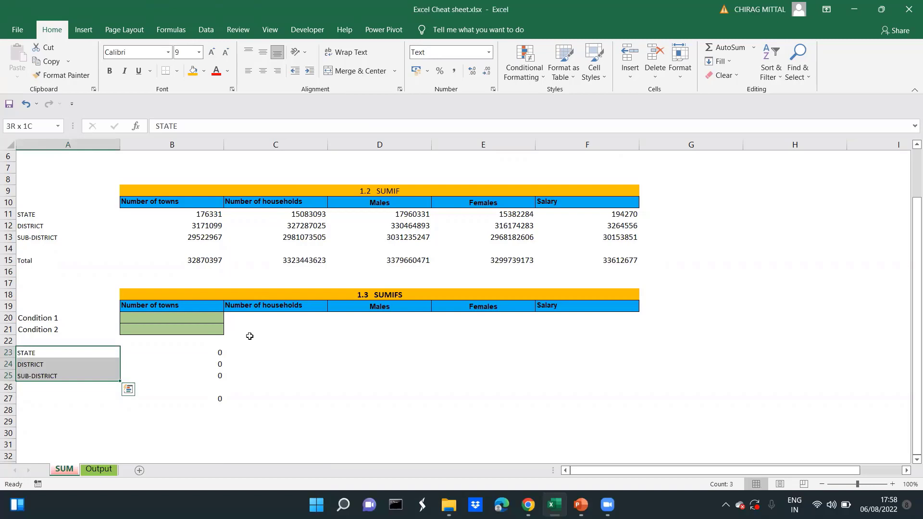
pyautogui.press('Up')
pyautogui.press('Up')
pyautogui.press('Up')
# Start a SUMIFS formula in B23 for the STATE row of the Number of towns column
pyautogui.press('Up')
pyautogui.press('Down')
pyautogui.press('Down')
pyautogui.press('Down')
pyautogui.press('Down')
pyautogui.press('Down')
pyautogui.press('Right')
pyautogui.press('Up')
pyautogui.write('=')
pyautogui.press('Escape')
pyautogui.write('=s=')
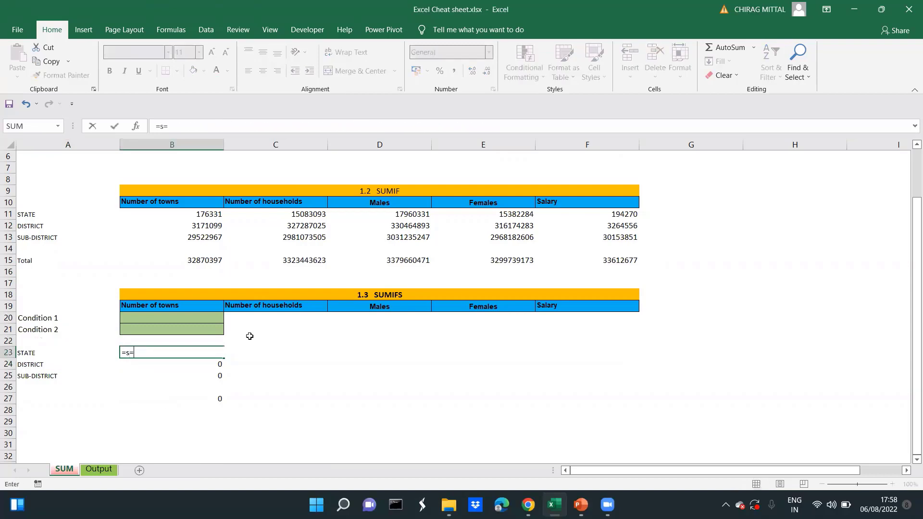
pyautogui.press('BackSpace')
pyautogui.write('umifs(')
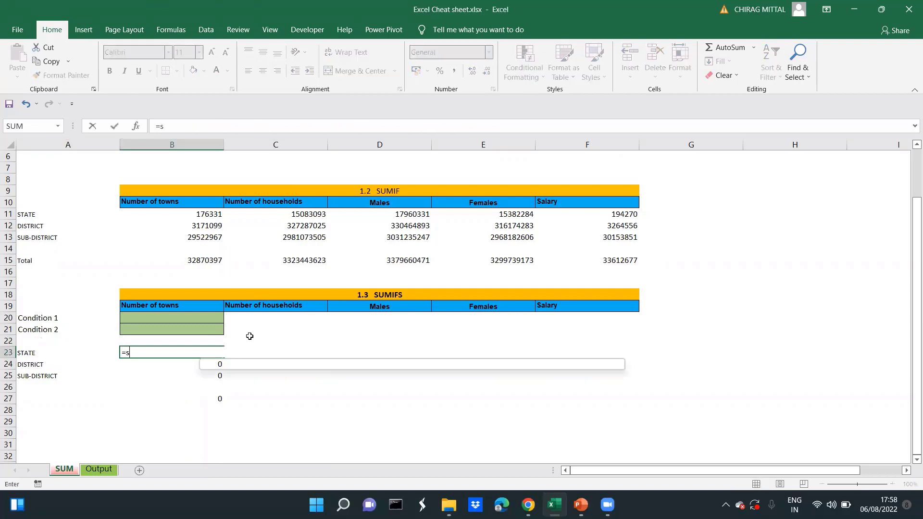
pyautogui.write('um')
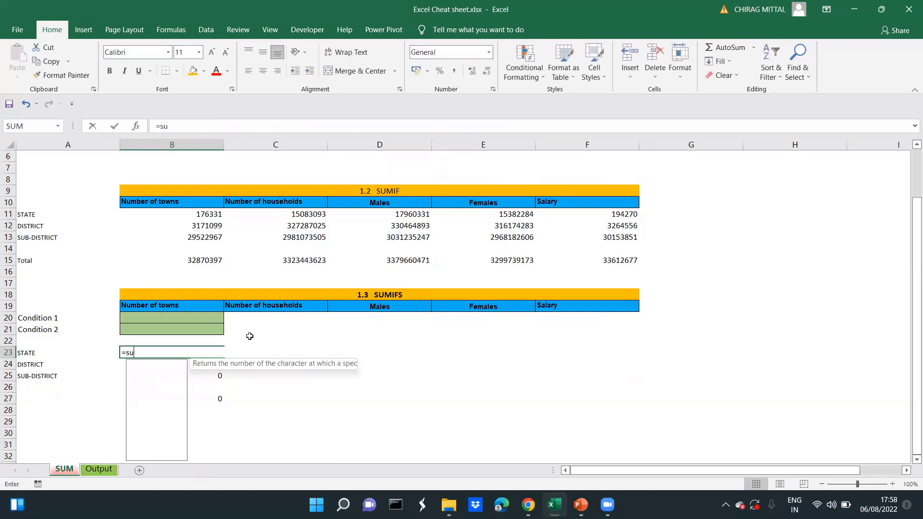
pyautogui.write('umifs')
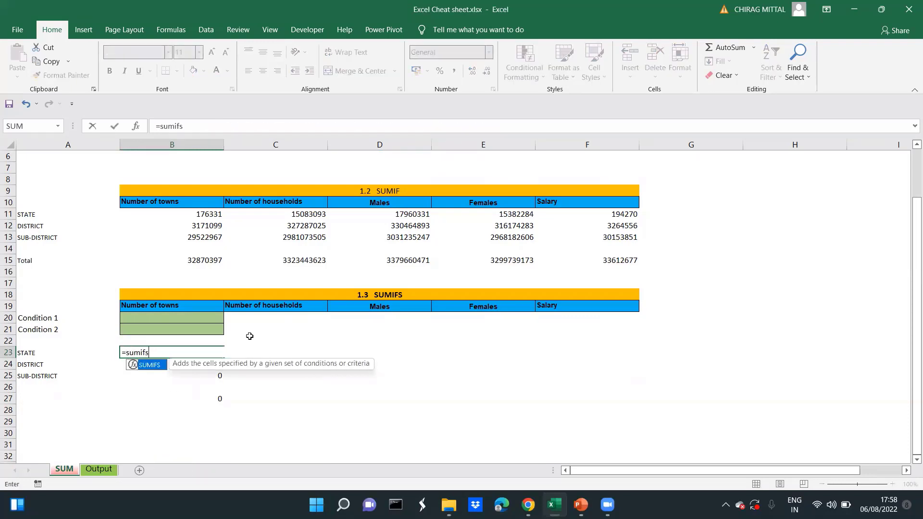
pyautogui.write('(')
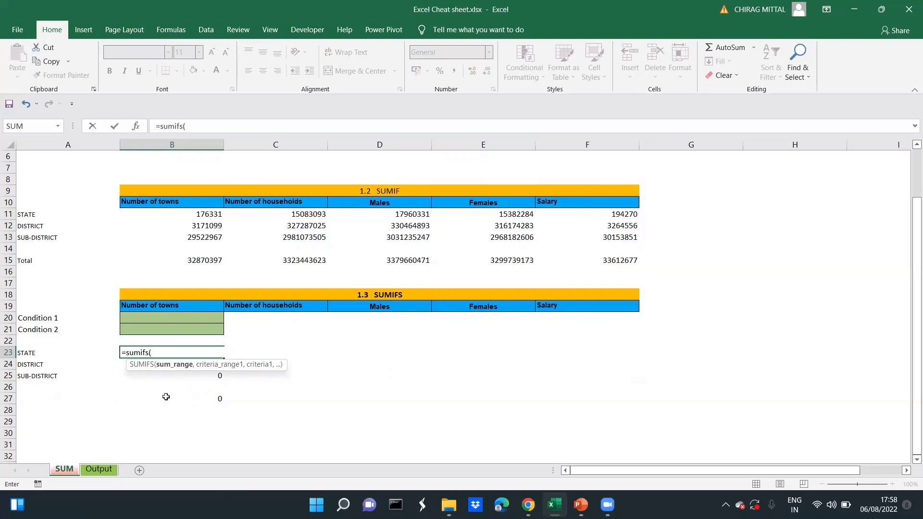
# Set the sum range of the SUMIFS formula to the Number of towns data as Output!$H$2:$H$6652
pyautogui.click(99, 470)
pyautogui.hotkey('ctrl', 'Up')
pyautogui.press('Down')
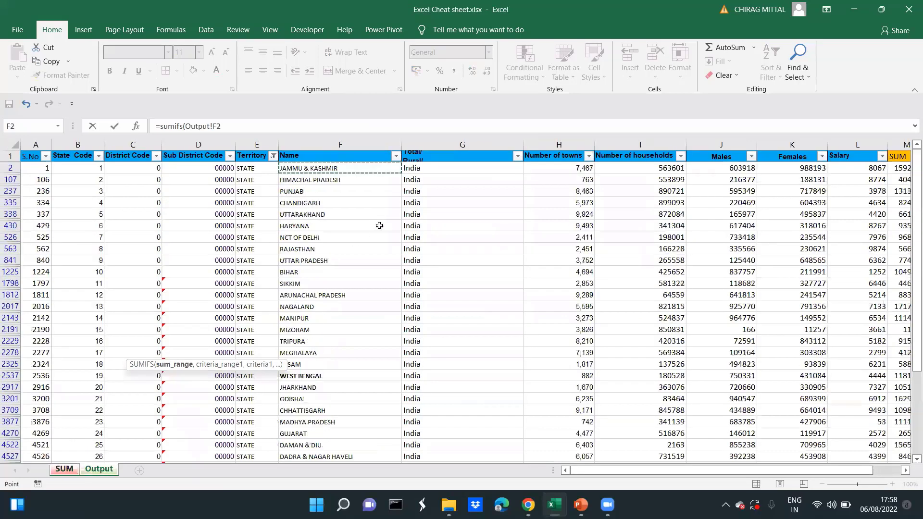
pyautogui.press('Right')
pyautogui.press('Right')
pyautogui.hotkey('ctrl', 'shift', 'Down')
pyautogui.hotkey('shift', 'Up')
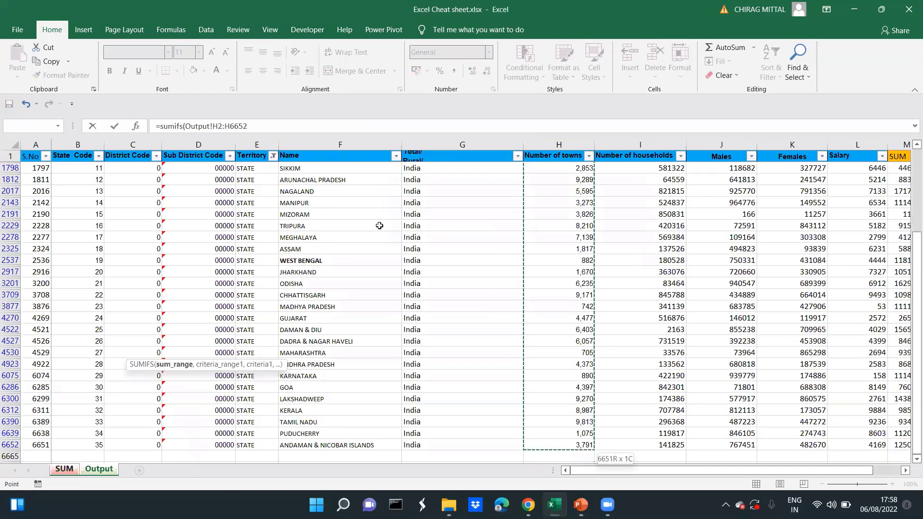
pyautogui.press('F4')
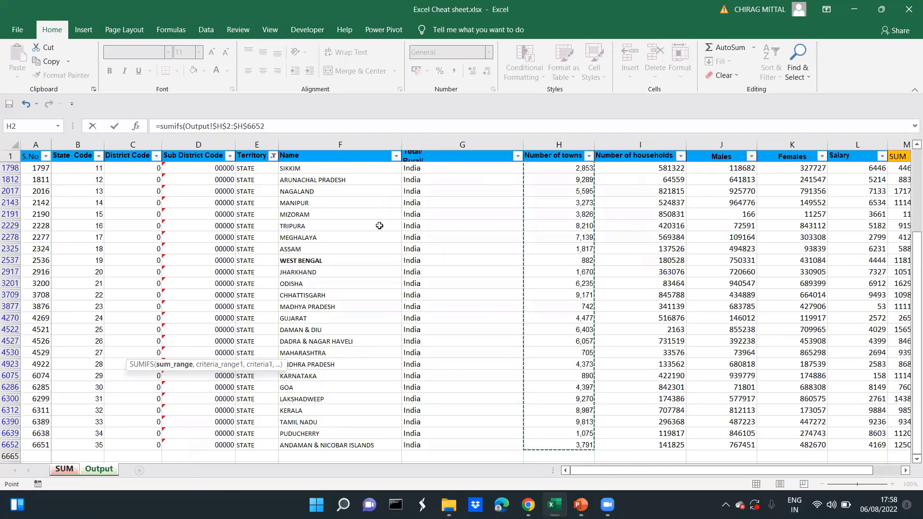
pyautogui.write(',')
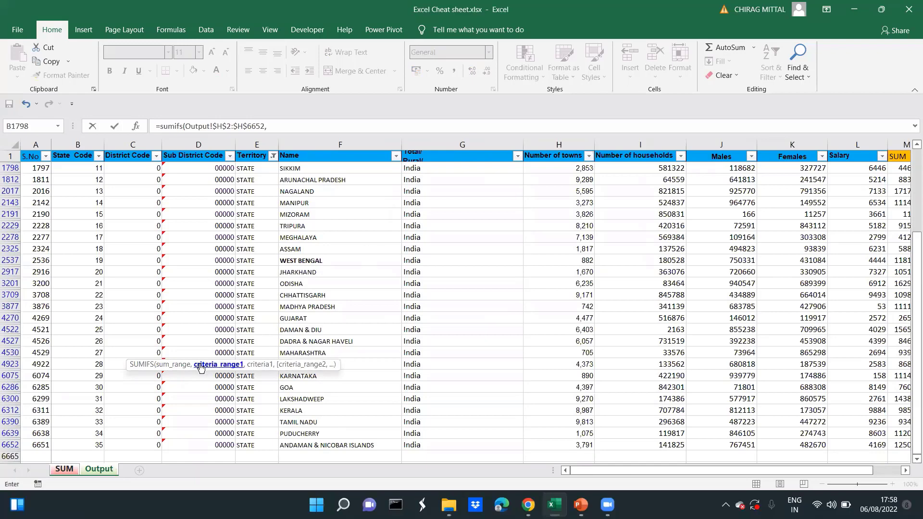
# Set the first criteria range to the Territory column as Output!$E$2:$E$6652
pyautogui.click(257, 198)
pyautogui.hotkey('ctrl', 'Up')
pyautogui.press('Down')
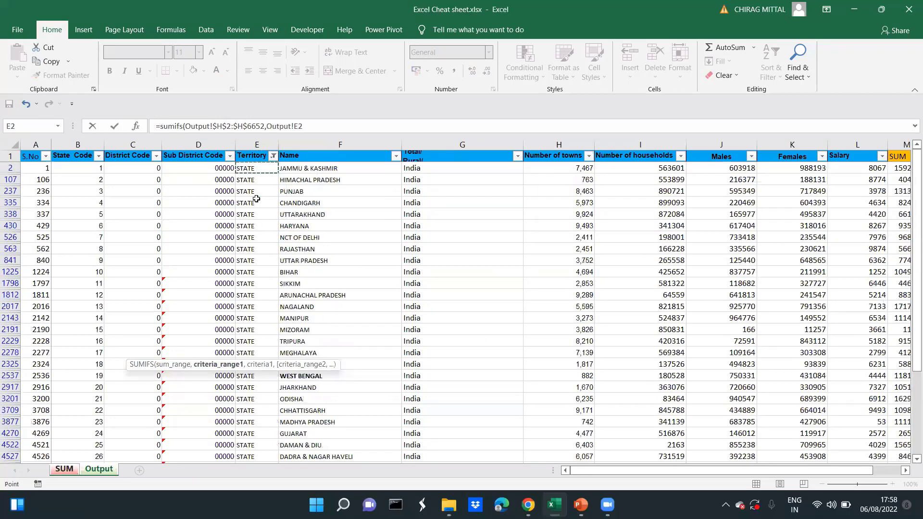
pyautogui.hotkey('ctrl', 'shift', 'Down')
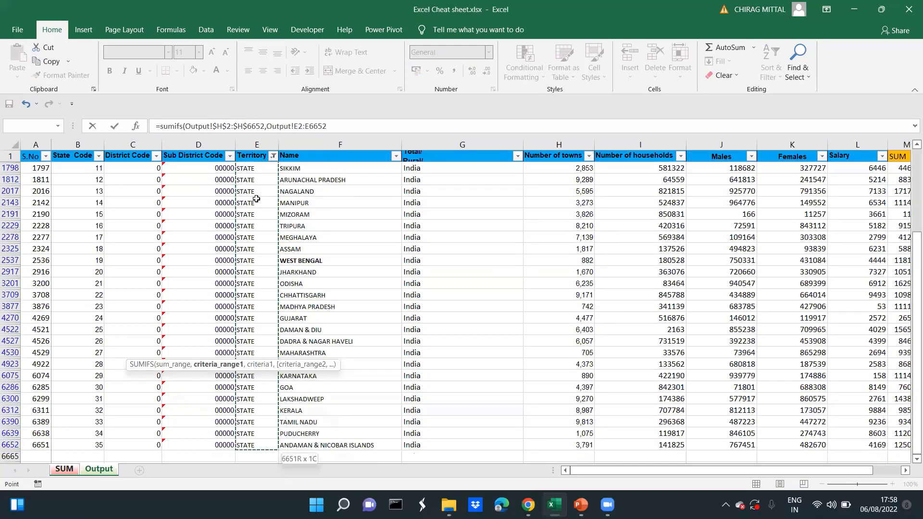
pyautogui.press('F4')
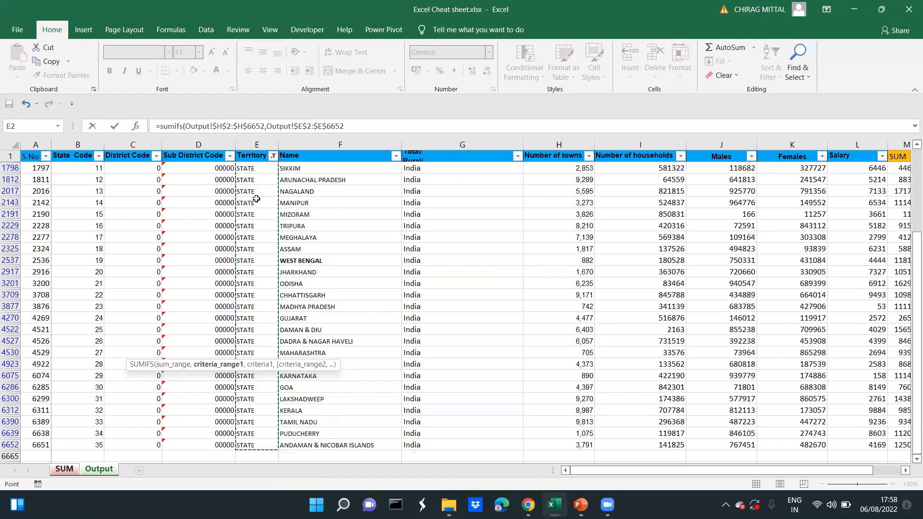
pyautogui.write(',')
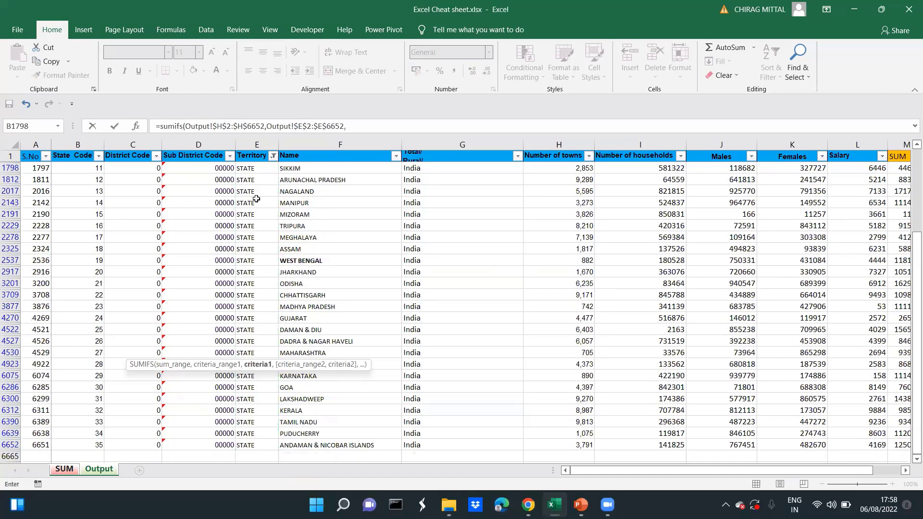
# Use the STATE label in A23 of the SUM sheet as the criterion and complete the formula
pyautogui.click(61, 473)
pyautogui.click(41, 352)
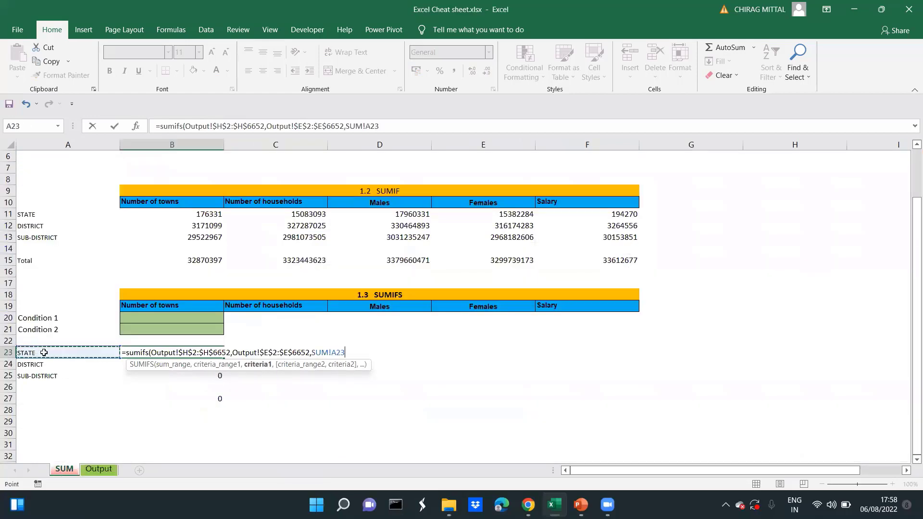
pyautogui.write(')')
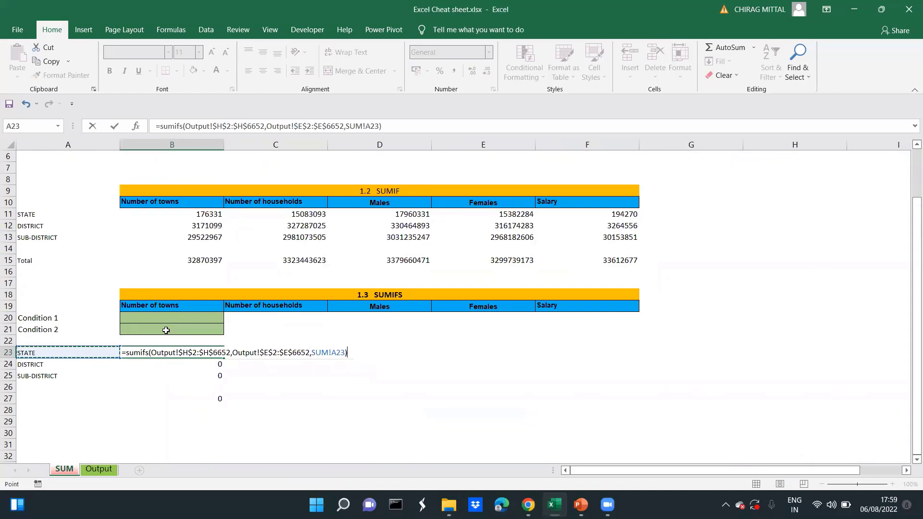
pyautogui.press('Return')
pyautogui.press('Up')
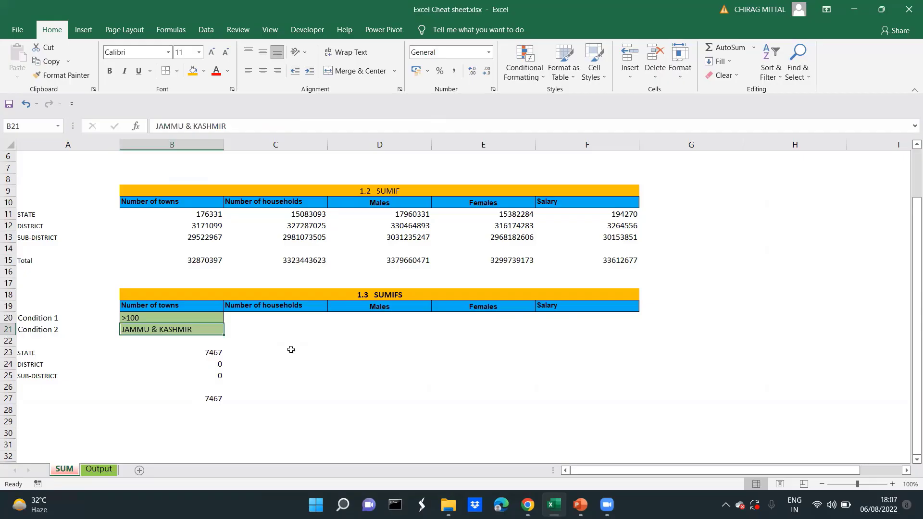
# Compare the SUMIF formula in B11 with the SUMIFS formula in B23 and its conditions
pyautogui.press('Up')
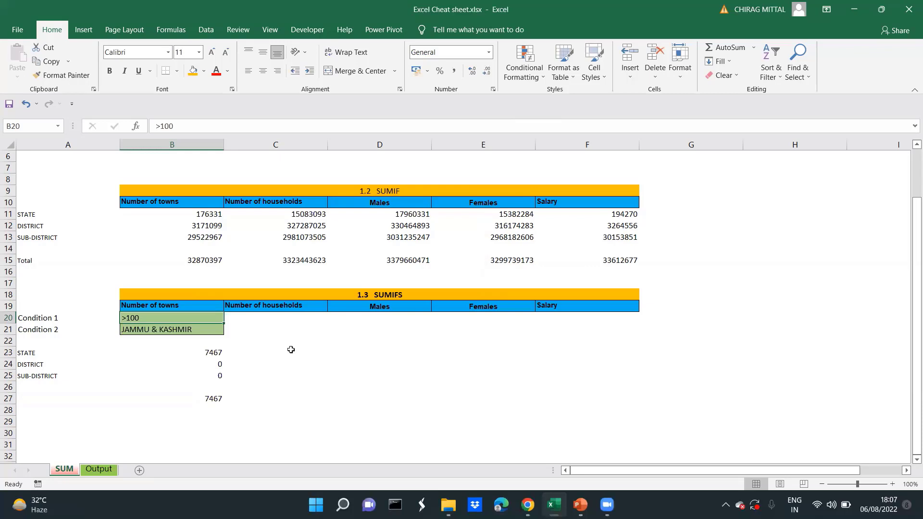
pyautogui.click(251, 236)
pyautogui.click(212, 215)
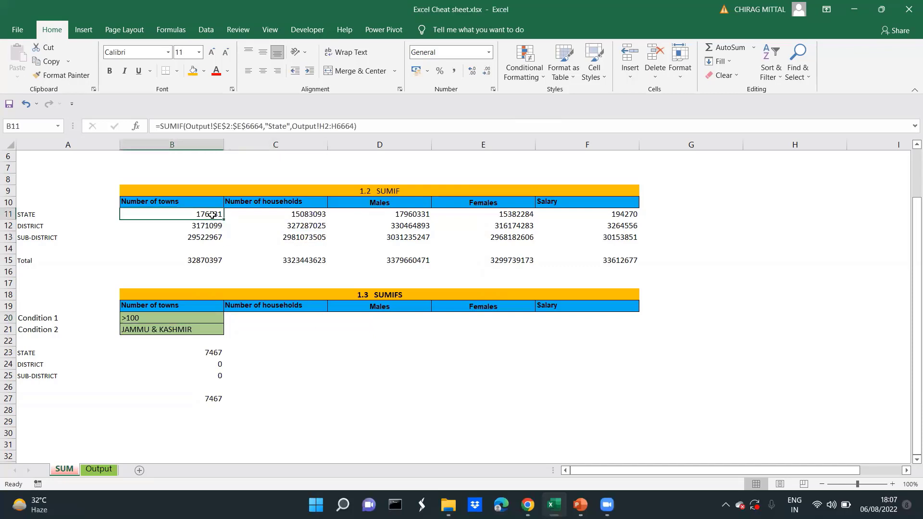
pyautogui.click(184, 347)
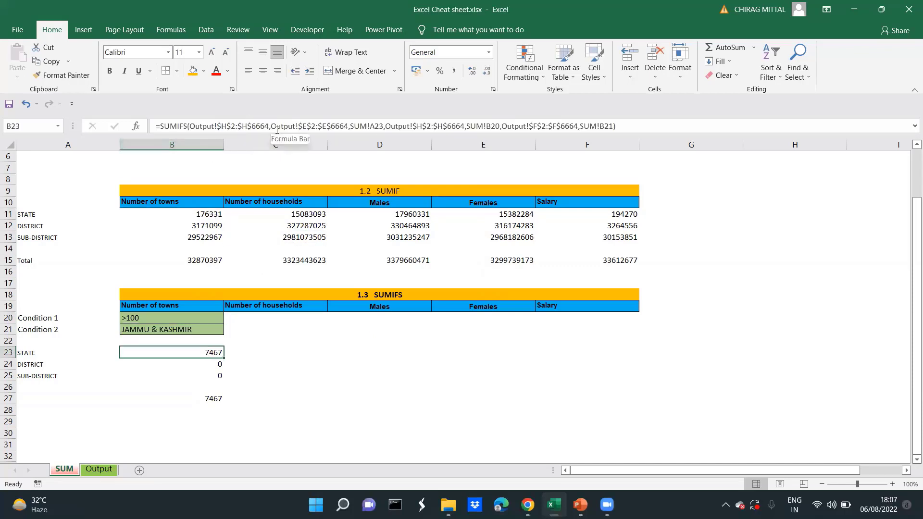
pyautogui.click(218, 365)
pyautogui.press('Up')
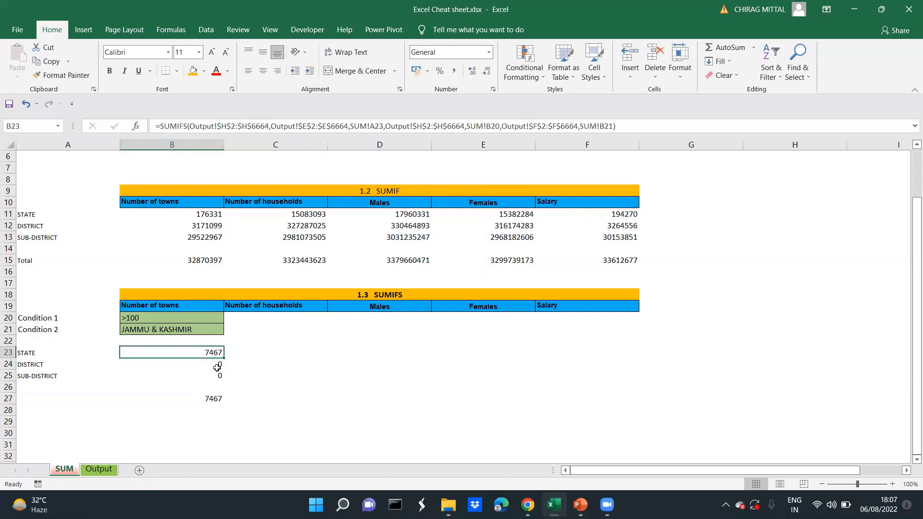
pyautogui.press('Right')
pyautogui.press('Left')
pyautogui.press('Right')
pyautogui.press('Left')
pyautogui.press('Left')
# Review the Condition 1 and Condition 2 rows together with the STATE row of the 1.3 section
pyautogui.press('Up')
pyautogui.press('Up')
pyautogui.press('Up')
pyautogui.hotkey('shift', 'Down')
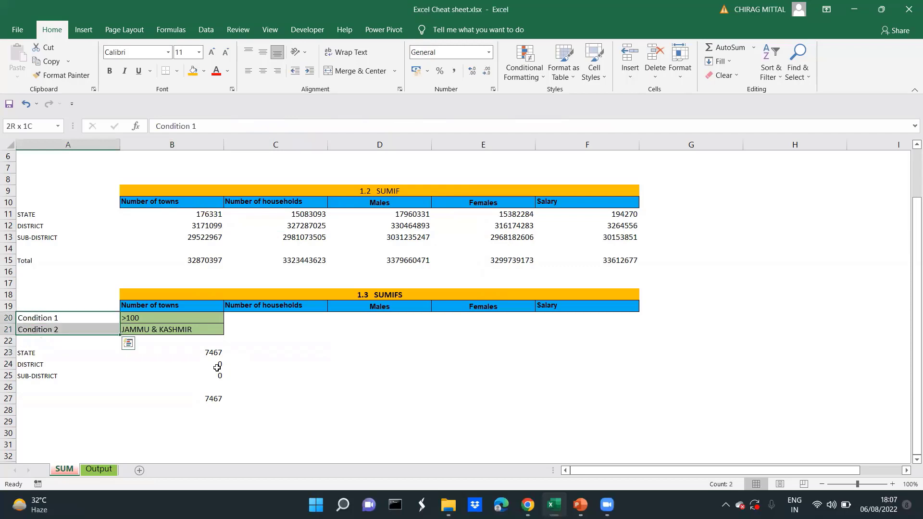
pyautogui.press('Down')
pyautogui.press('Down')
pyautogui.press('Down')
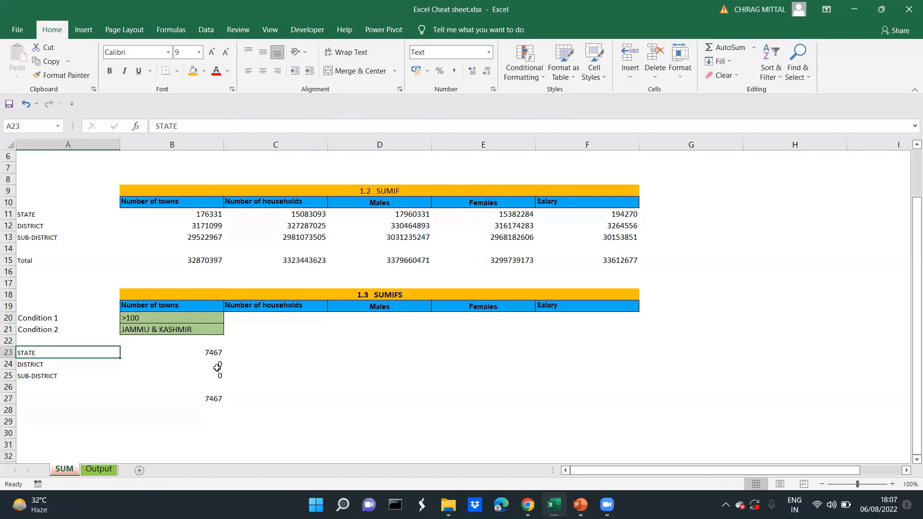
pyautogui.press('Right')
# Examine the numeric columns of the Output sheet, from Number of households to Females, in the first data rows
pyautogui.press('Right')
pyautogui.press('Left')
pyautogui.hotkey('ctrl', 'pagedown')
pyautogui.press('Right')
pyautogui.press('Right')
pyautogui.press('Right')
pyautogui.press('Right')
pyautogui.press('Right')
pyautogui.press('Right')
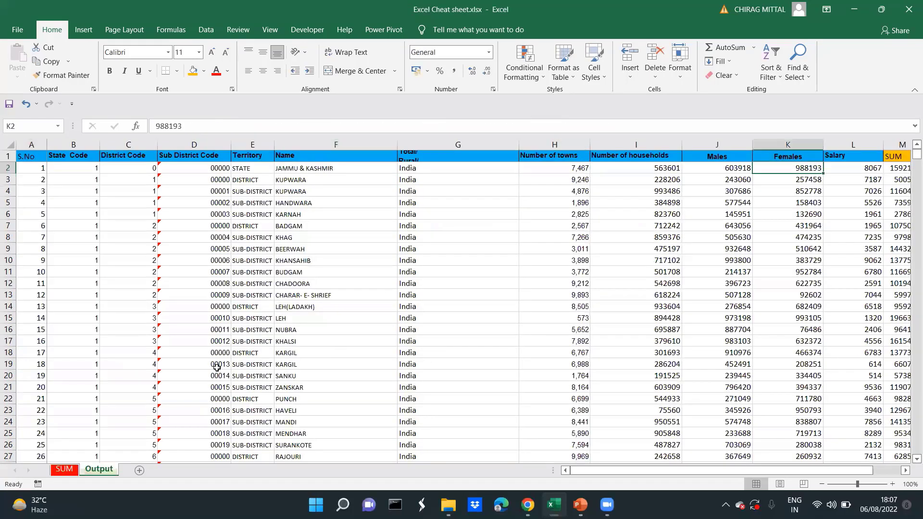
pyautogui.press('Left')
pyautogui.press('Left')
pyautogui.press('Left')
pyautogui.press('Down')
pyautogui.press('Down')
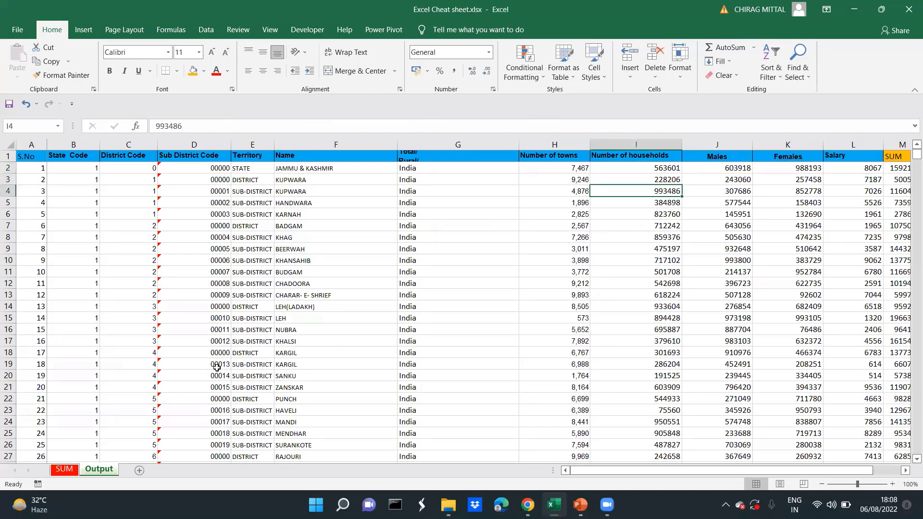
# Start a SUMIFS formula in C23 of the SUM sheet for the STATE row of the Number of households column
pyautogui.hotkey('ctrl', 'pageup')
pyautogui.press('Down')
pyautogui.press('Up')
pyautogui.press('Up')
pyautogui.press('Up')
pyautogui.press('Left')
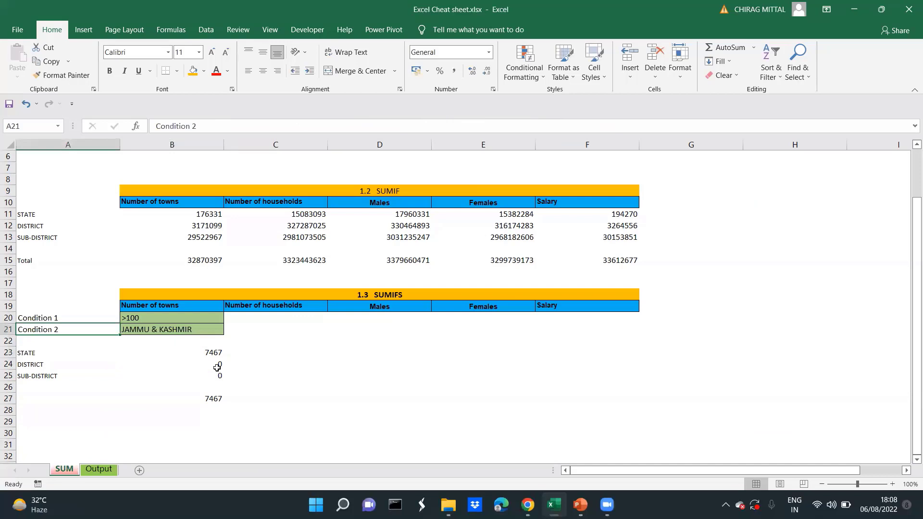
pyautogui.press('Right')
pyautogui.press('Right')
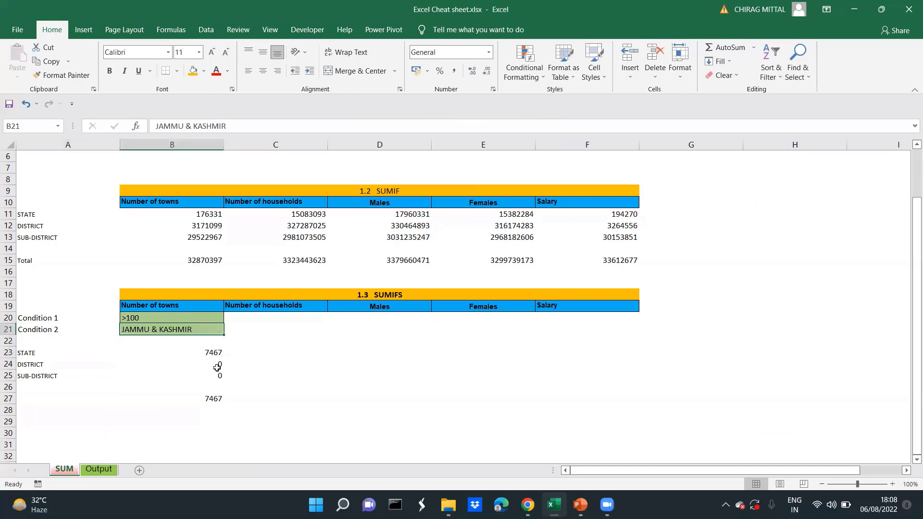
pyautogui.press('Down')
pyautogui.press('Down')
pyautogui.write('=')
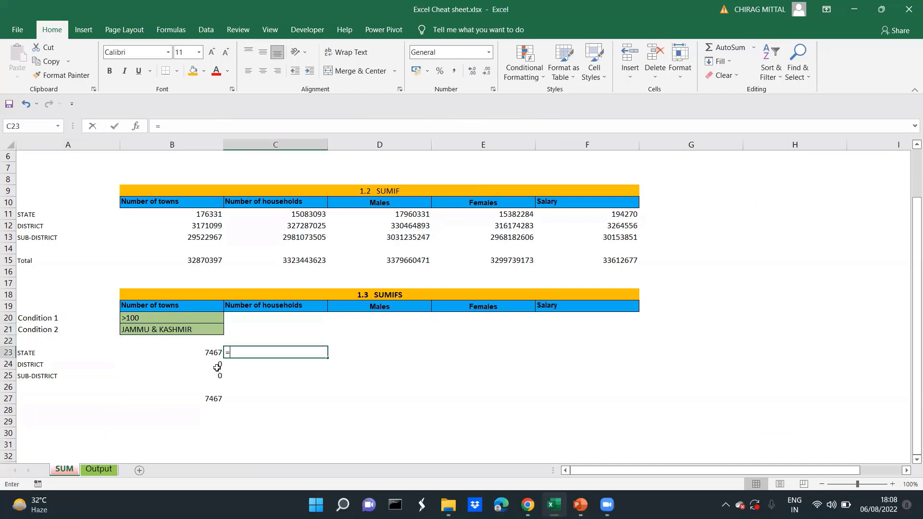
pyautogui.write('sumi')
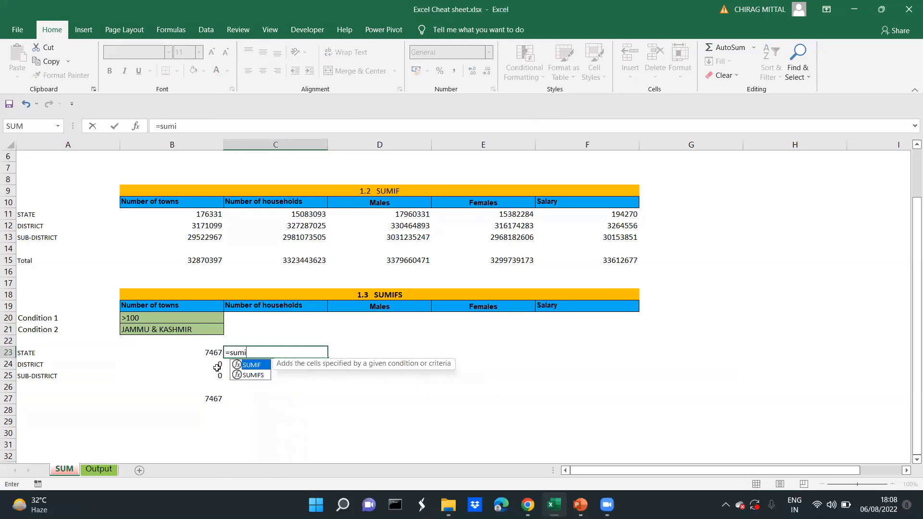
pyautogui.write('fs(')
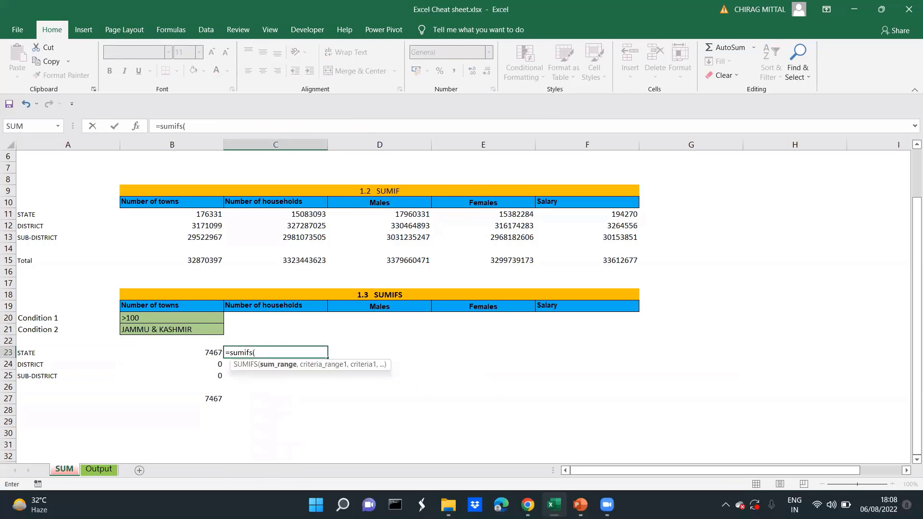
# Set the sum range to the Number of households data as Output!$I$2:$I$6664
pyautogui.click(99, 473)
pyautogui.click(459, 276)
pyautogui.hotkey('ctrl', 'Up')
pyautogui.press('Down')
pyautogui.press('Right')
pyautogui.press('Right')
pyautogui.hotkey('ctrl', 'shift', 'Down')
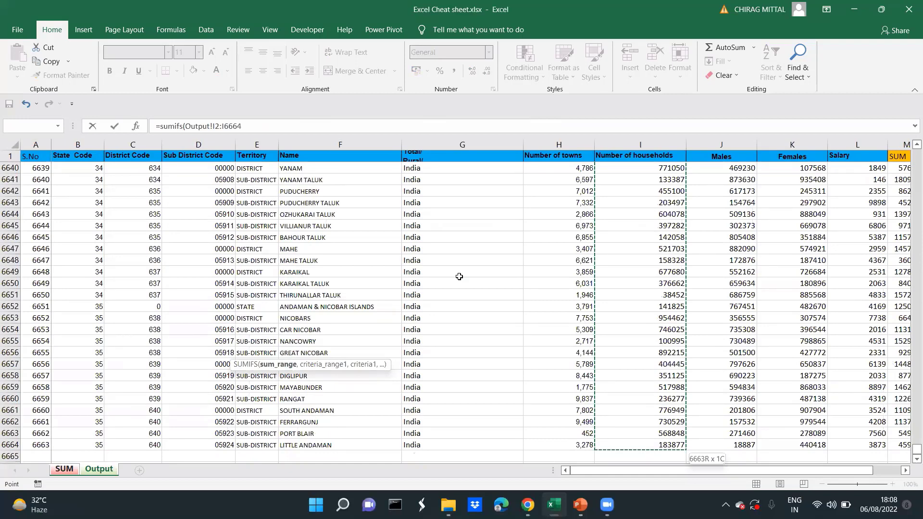
pyautogui.press('F4')
pyautogui.write(',')
# Add the Territory column Output!$E$2:$E$6664 as the first criteria range with the STATE label in A23 as its criterion
pyautogui.click(277, 238)
pyautogui.hotkey('ctrl', 'Up')
pyautogui.press('Down')
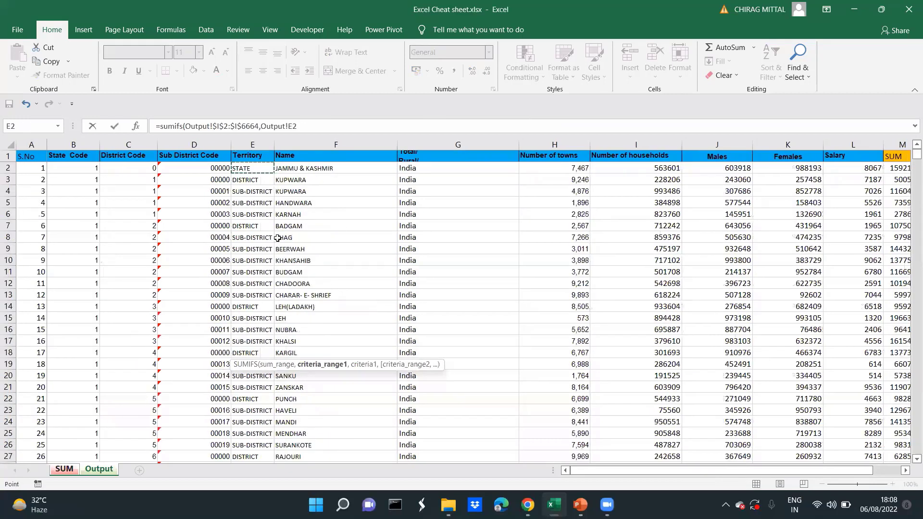
pyautogui.hotkey('ctrl', 'shift', 'Down')
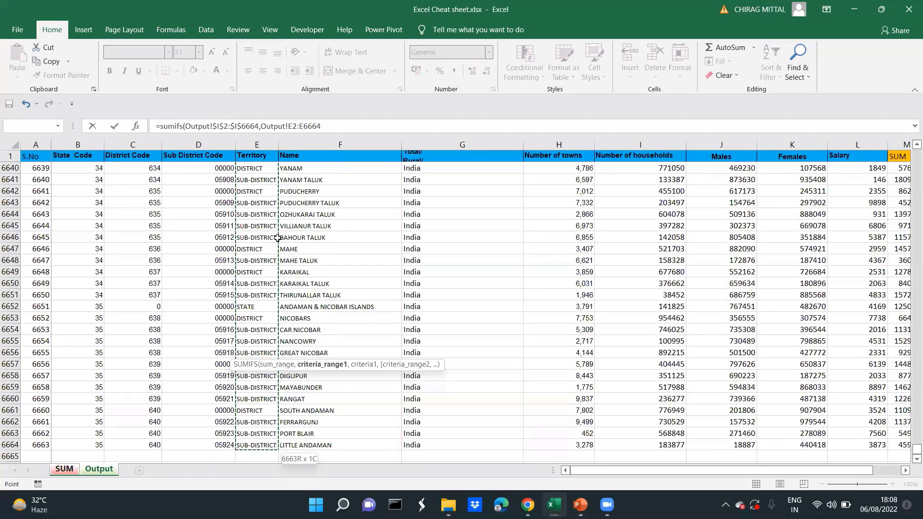
pyautogui.press('F4')
pyautogui.write(',')
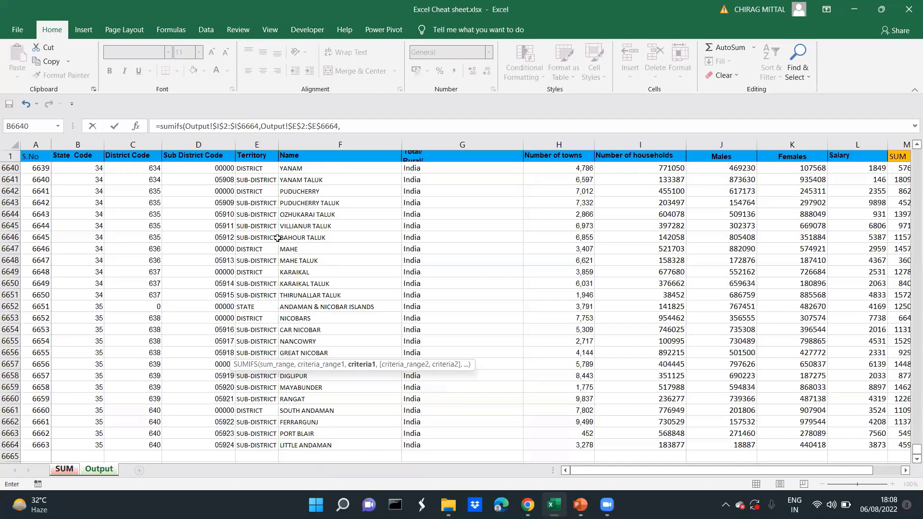
pyautogui.click(70, 472)
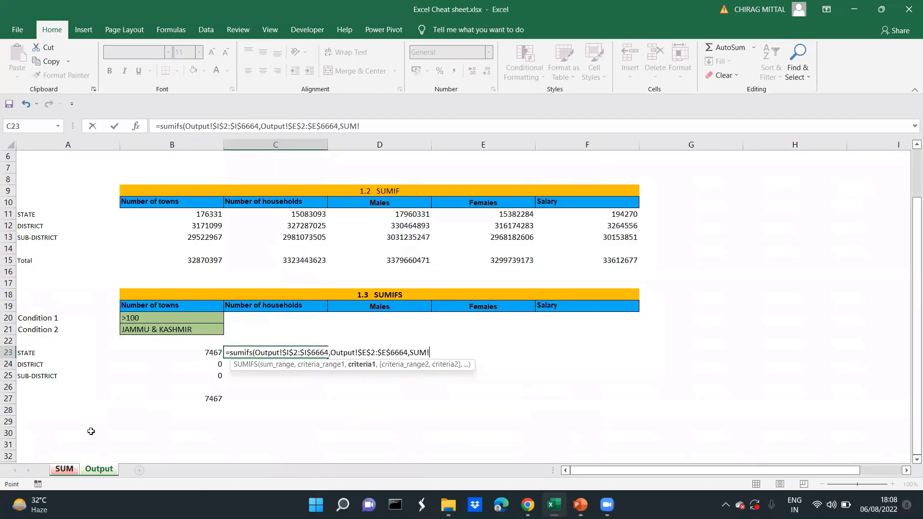
pyautogui.click(33, 354)
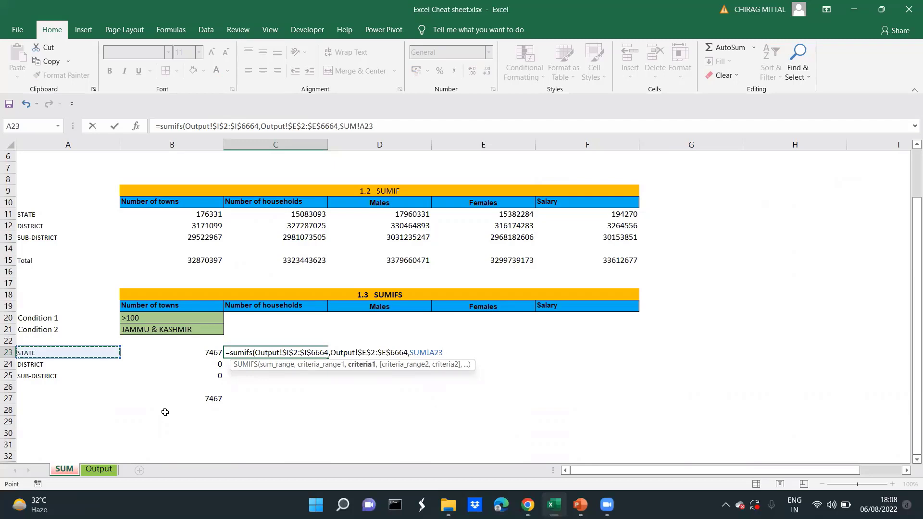
pyautogui.write(',')
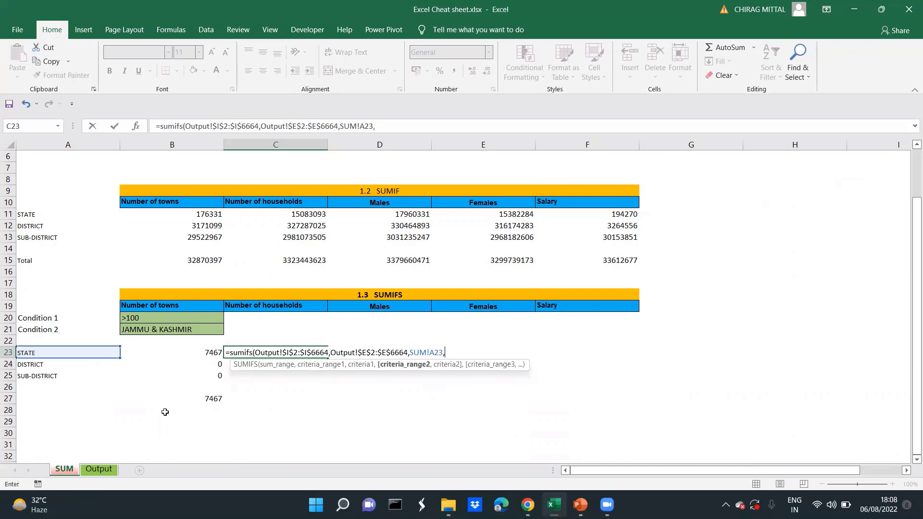
# Add the Number of households column Output!$I$2:$I$6664 as the second criteria range with Condition 1 cell C20 as its criterion
pyautogui.click(98, 470)
pyautogui.click(246, 239)
pyautogui.press('Up')
pyautogui.press('Down')
pyautogui.press('Right')
pyautogui.press('Right')
pyautogui.press('Right')
pyautogui.press('Right')
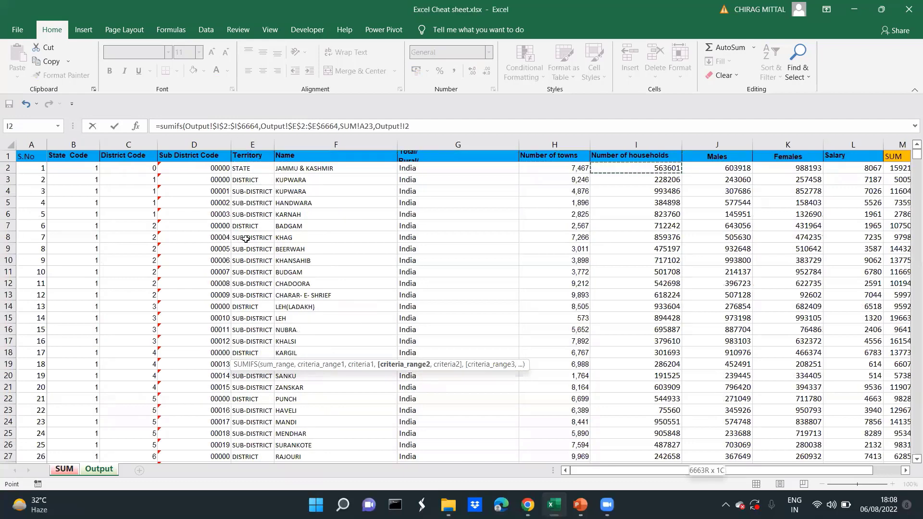
pyautogui.hotkey('ctrl', 'shift', 'Down')
pyautogui.press('F4')
pyautogui.write(',')
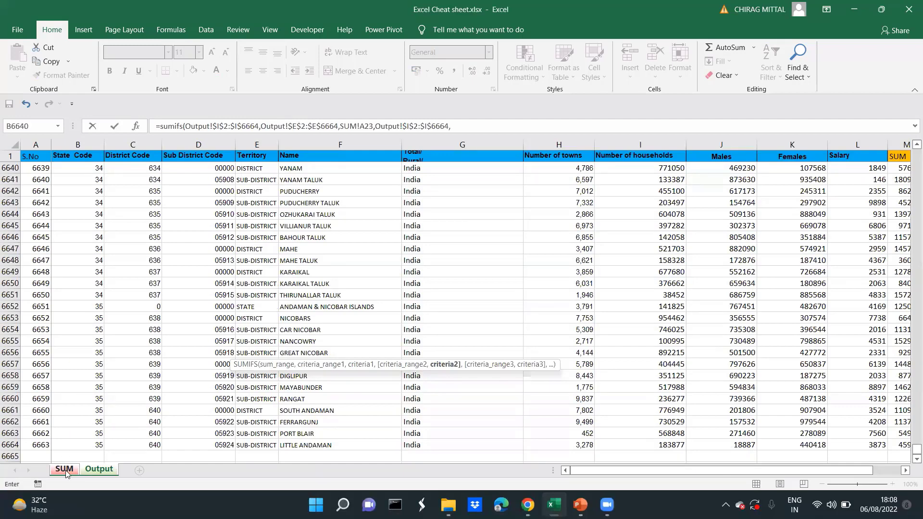
pyautogui.click(66, 470)
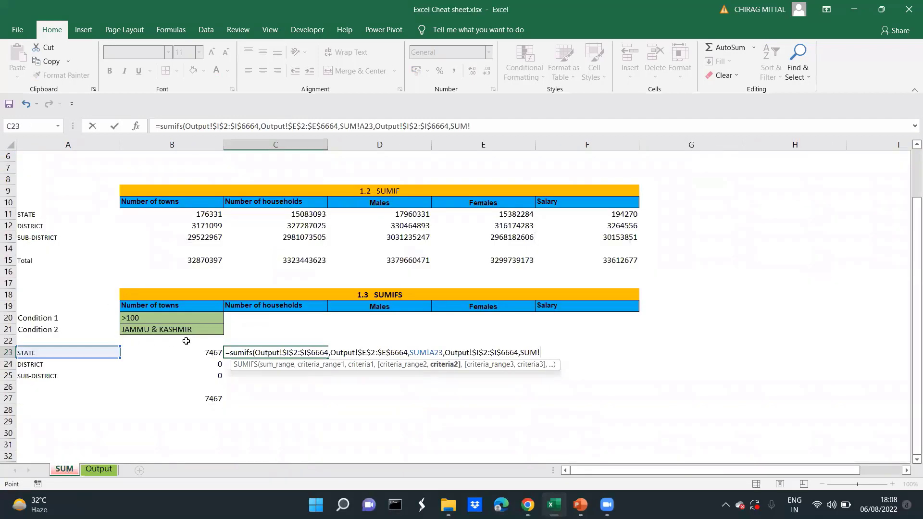
pyautogui.click(259, 320)
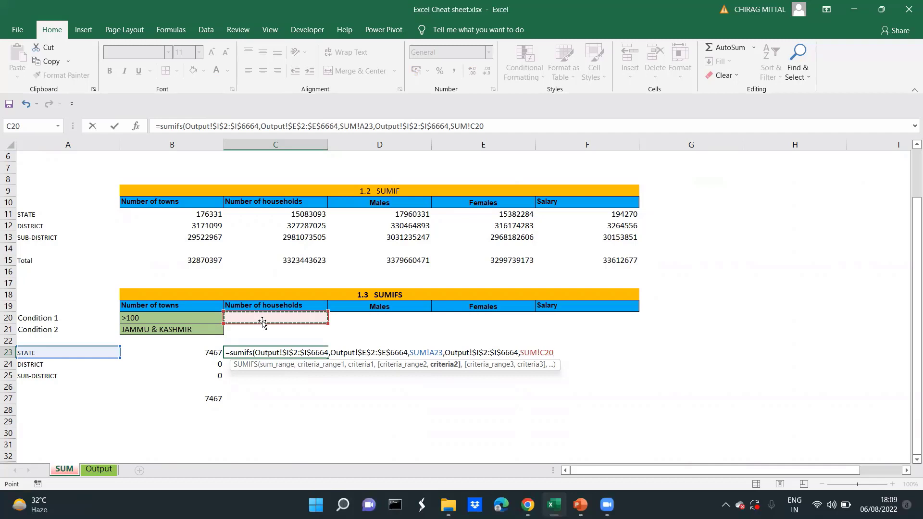
# Add the Name column Output!$F$2:$F$6664 as the third criteria range with Condition 2 cell C21 as its criterion and complete the formula
pyautogui.write(',')
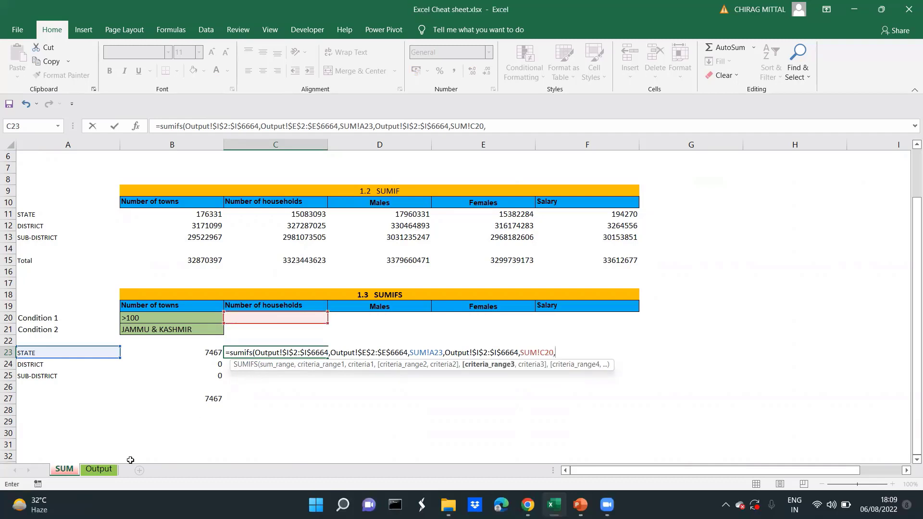
pyautogui.click(98, 468)
pyautogui.click(321, 203)
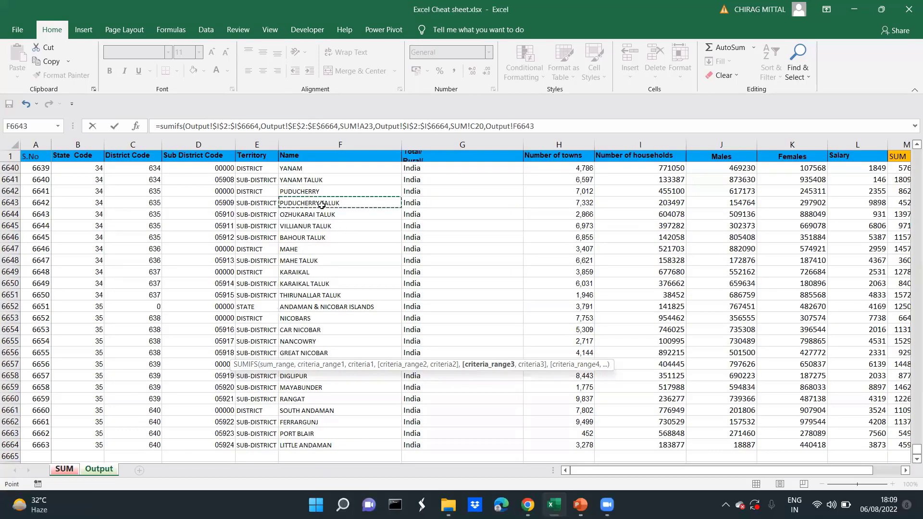
pyautogui.hotkey('ctrl', 'Up')
pyautogui.hotkey('ctrl', 'shift', 'Down')
pyautogui.press('F4')
pyautogui.write(',')
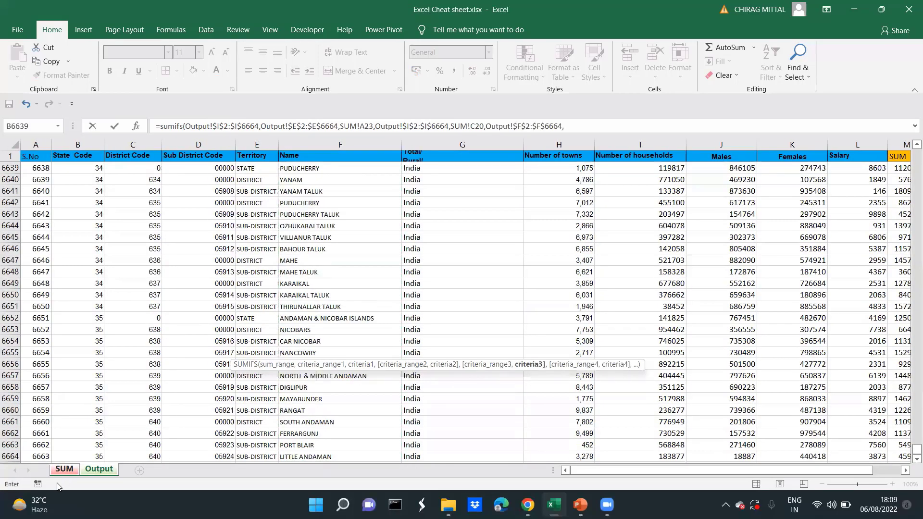
pyautogui.click(63, 470)
pyautogui.click(253, 332)
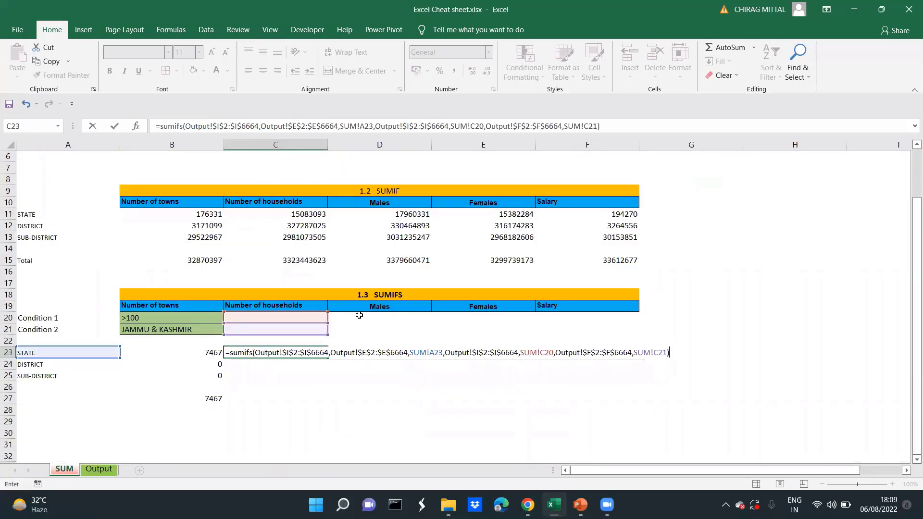
pyautogui.press('Return')
pyautogui.press('Up')
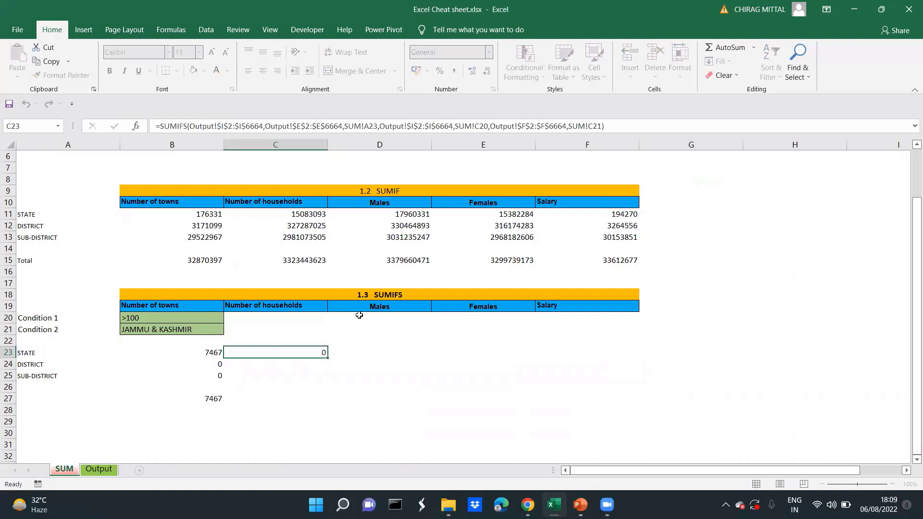
# Copy only the formatting of condition cells B20:B21 to C20:C21
pyautogui.press('Left')
pyautogui.press('Right')
pyautogui.press('Right')
pyautogui.press('Up')
pyautogui.press('Up')
pyautogui.press('Left')
pyautogui.press('Left')
pyautogui.press('Up')
pyautogui.hotkey('shift', 'Down')
pyautogui.hotkey('ctrl', 'c')
pyautogui.press('Right')
pyautogui.hotkey('alt', 'e')
pyautogui.press('s')
pyautogui.press('t')
pyautogui.press('Return')
pyautogui.press('Escape')
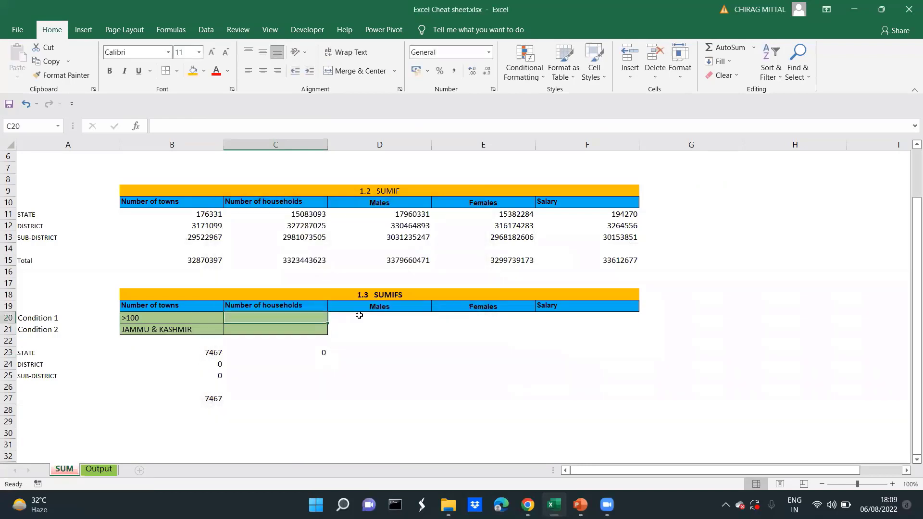
# Enter >1000 as Condition 1 for Number of households in C20
pyautogui.press('Left')
pyautogui.press('Down')
pyautogui.press('Down')
pyautogui.press('Down')
pyautogui.press('Right')
pyautogui.press('F2')
pyautogui.press('Escape')
pyautogui.press('Up')
# Fill Condition 2 in C21 with JAMMU & KASHMIR and check the STATE result in C23
pyautogui.press('Up')
pyautogui.press('Up')
pyautogui.write('>1000')
pyautogui.press('Return')
pyautogui.press('Down')
pyautogui.press('Up')
pyautogui.hotkey('ctrl', 'pagedown')
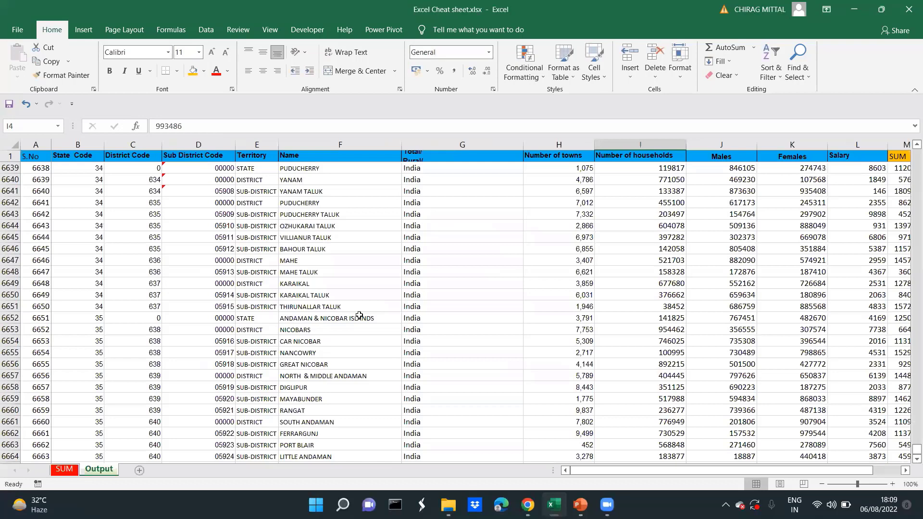
pyautogui.hotkey('ctrl', 'pageup')
pyautogui.hotkey('ctrl', 'v')
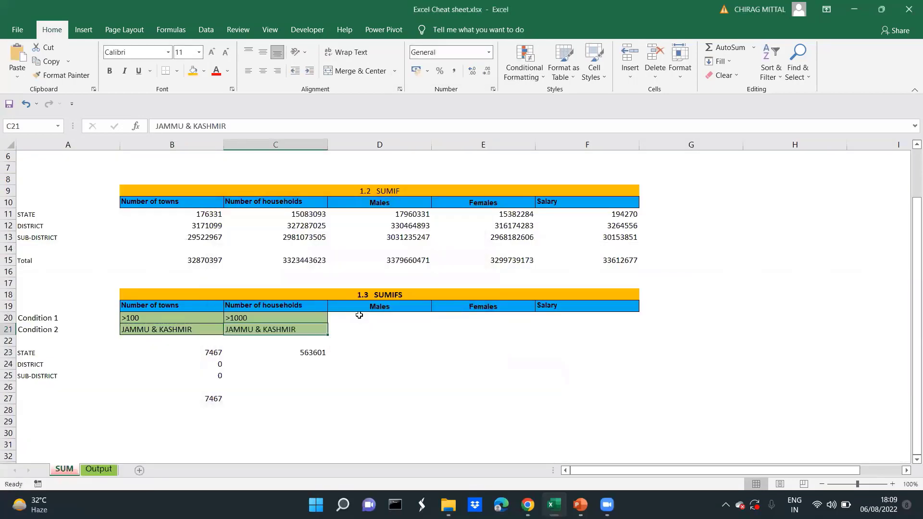
pyautogui.press('Escape')
pyautogui.press('Down')
pyautogui.press('Down')
pyautogui.press('Down')
pyautogui.press('Up')
pyautogui.press('Up')
pyautogui.press('Up')
pyautogui.press('Down')
pyautogui.press('Down')
pyautogui.press('Up')
pyautogui.press('Up')
pyautogui.press('Up')
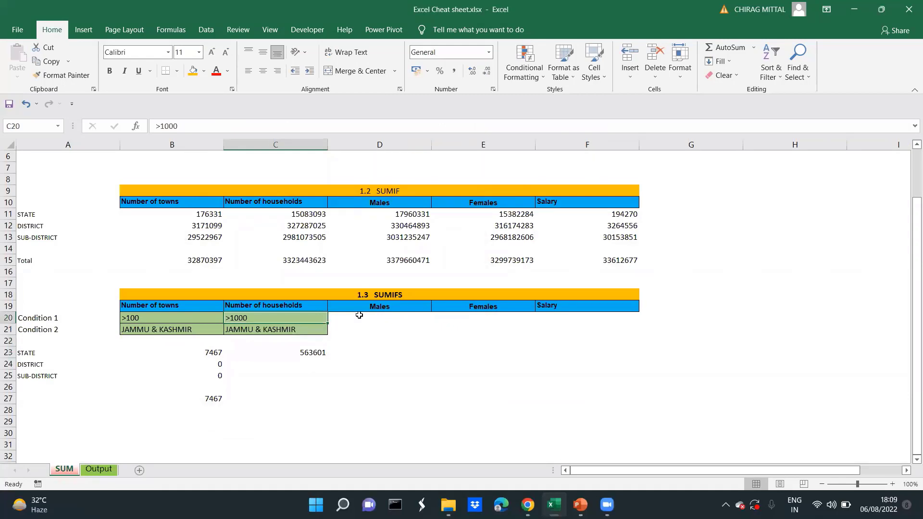
# Set Condition 2 in C21 to the wildcard * and compare C23 with the SUMIF STATE total for households
pyautogui.press('Down')
pyautogui.write('*')
pyautogui.press('Return')
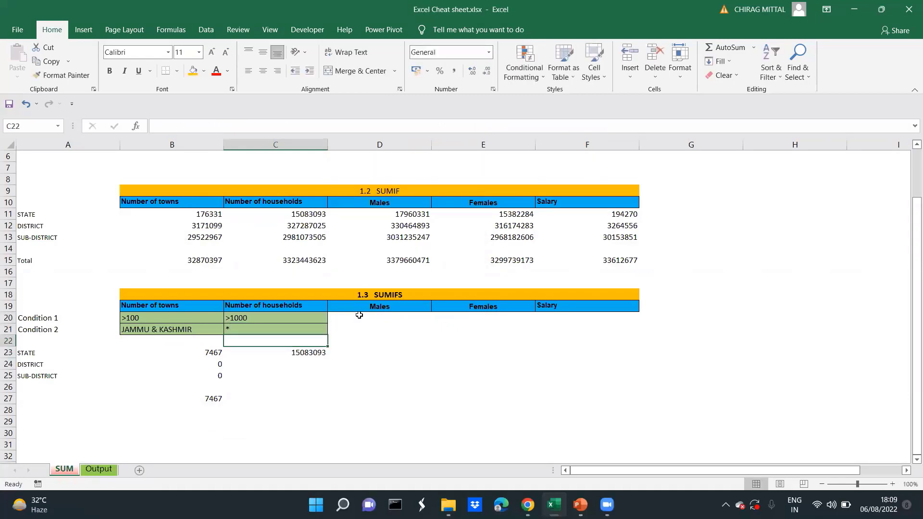
pyautogui.press('Down')
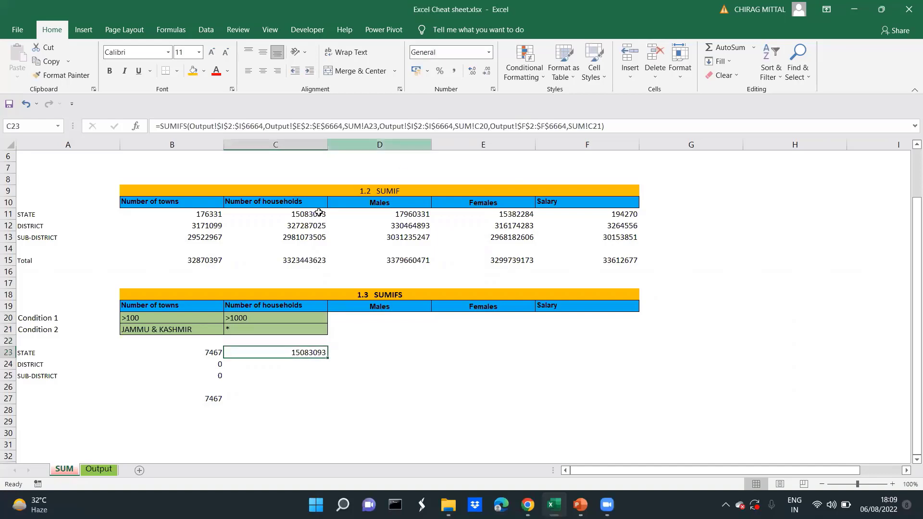
pyautogui.click(299, 214)
pyautogui.press('Left')
pyautogui.press('Left')
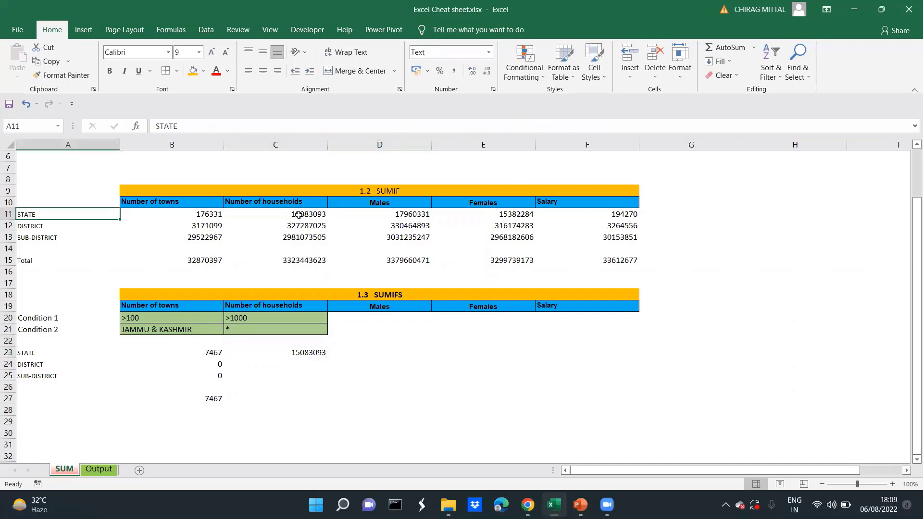
# Copy the SUMIFS formula from C23 to D23:F23 and check the references in the Males cell
pyautogui.press('Down')
pyautogui.press('Down')
pyautogui.press('Down')
pyautogui.press('Down')
pyautogui.press('Down')
pyautogui.press('Down')
pyautogui.press('Down')
pyautogui.press('Down')
pyautogui.press('Down')
pyautogui.press('Down')
pyautogui.press('Down')
pyautogui.press('Down')
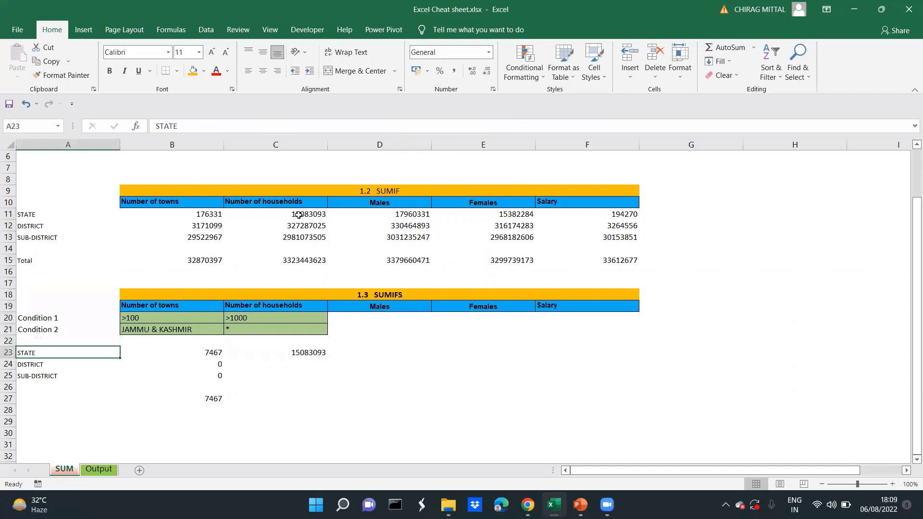
pyautogui.press('Right')
pyautogui.press('Right')
pyautogui.hotkey('ctrl', 'c')
pyautogui.press('Right')
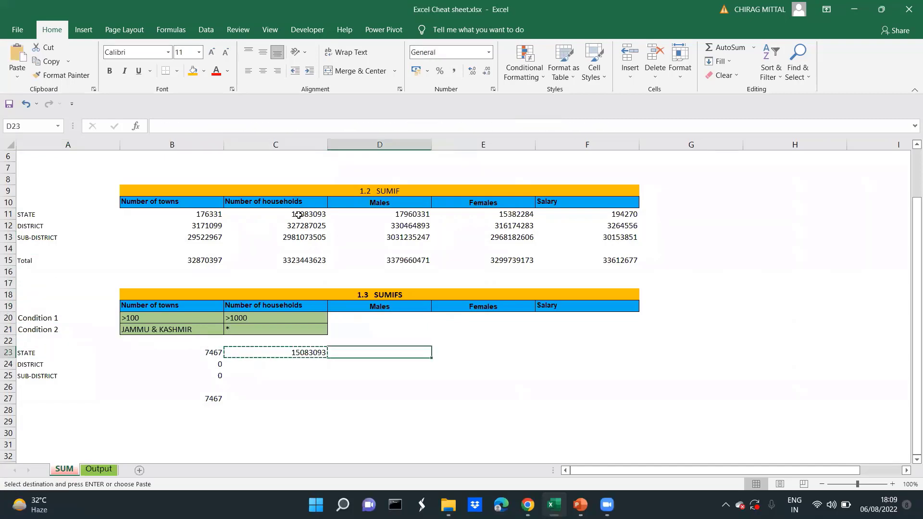
pyautogui.hotkey('shift', 'Right')
pyautogui.hotkey('shift', 'Right')
pyautogui.hotkey('shift', 'Right')
pyautogui.hotkey('shift', 'Left')
pyautogui.press('Return')
pyautogui.press('F2')
pyautogui.press('Escape')
# Copy the two household conditions in C20:C21 across to D20:F21 for Males, Females and Salary
pyautogui.press('Up')
pyautogui.press('Up')
pyautogui.press('Up')
pyautogui.press('Left')
pyautogui.hotkey('shift', 'Down')
pyautogui.hotkey('ctrl', 'c')
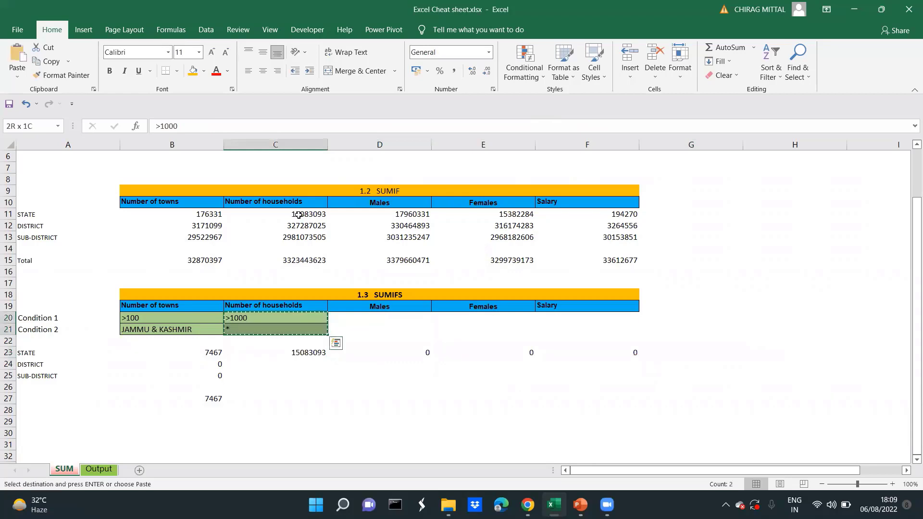
pyautogui.press('Right')
pyautogui.hotkey('shift', 'Down')
pyautogui.hotkey('shift', 'Right')
pyautogui.hotkey('shift', 'Right')
pyautogui.hotkey('shift', 'Right')
pyautogui.hotkey('shift', 'Left')
pyautogui.hotkey('ctrl', 'v')
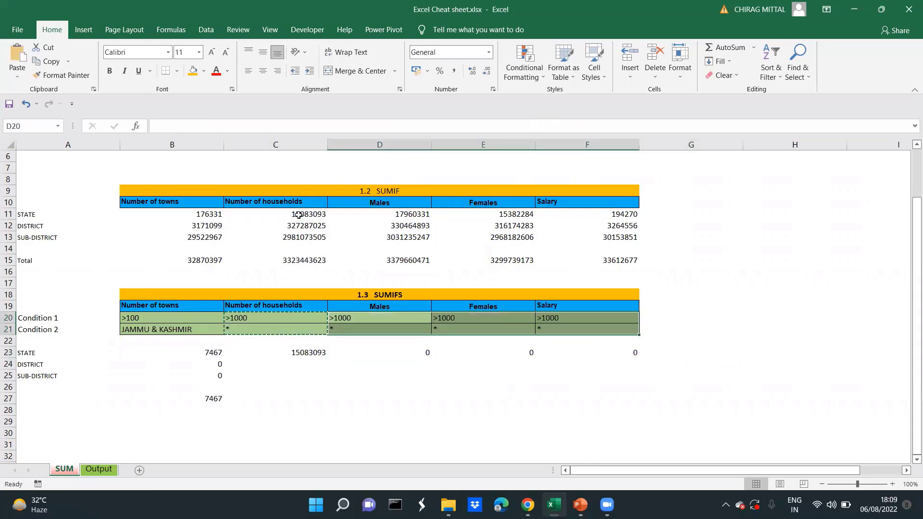
pyautogui.press('Down')
pyautogui.press('Escape')
# Set Condition 1 for Males in D20 to >0
pyautogui.press('Down')
pyautogui.press('Down')
pyautogui.press('Up')
pyautogui.press('Up')
pyautogui.press('Up')
pyautogui.press('F2')
pyautogui.press('BackSpace')
pyautogui.press('BackSpace')
pyautogui.press('BackSpace')
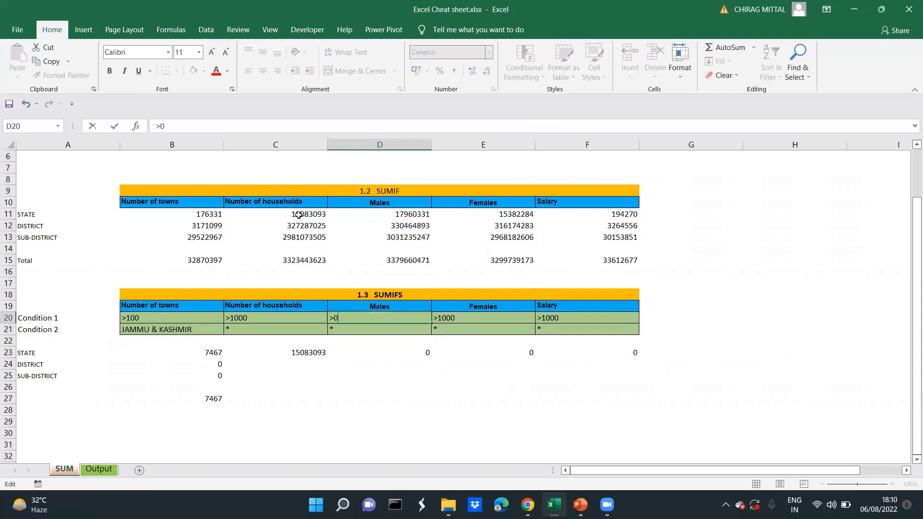
pyautogui.write('0')
pyautogui.press('Return')
pyautogui.press('Up')
pyautogui.press('Down')
pyautogui.press('Down')
pyautogui.press('Up')
pyautogui.press('Up')
# Set Condition 1 for Females in E20 and Salary in F20 to >0
pyautogui.press('Right')
pyautogui.press('F2')
pyautogui.press('BackSpace')
pyautogui.press('BackSpace')
pyautogui.press('BackSpace')
pyautogui.press('Return')
pyautogui.press('Up')
pyautogui.press('Right')
pyautogui.press('F2')
pyautogui.press('BackSpace')
pyautogui.press('BackSpace')
pyautogui.press('BackSpace')
pyautogui.press('BackSpace')
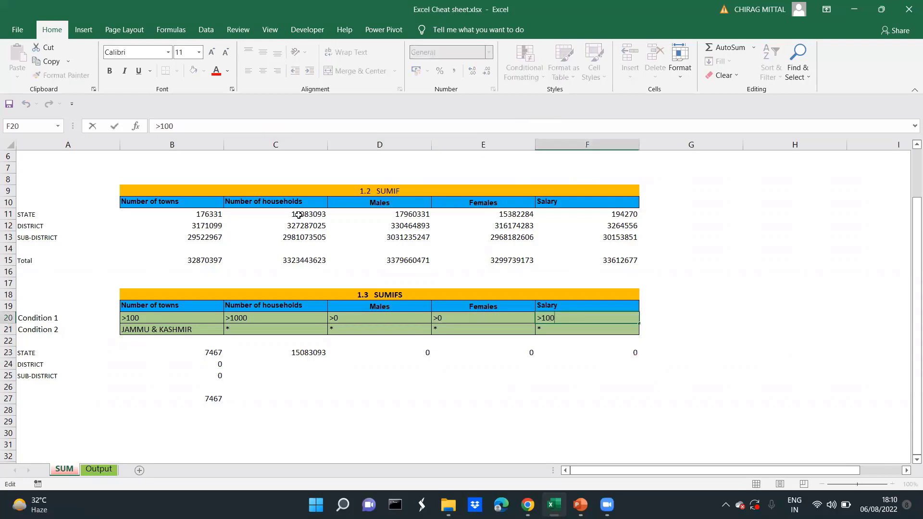
pyautogui.write('0')
pyautogui.press('Return')
# Redirect the first criterion of the Males formula in D23 to the STATE label in A23
pyautogui.press('Down')
pyautogui.press('Left')
pyautogui.press('Left')
pyautogui.press('Left')
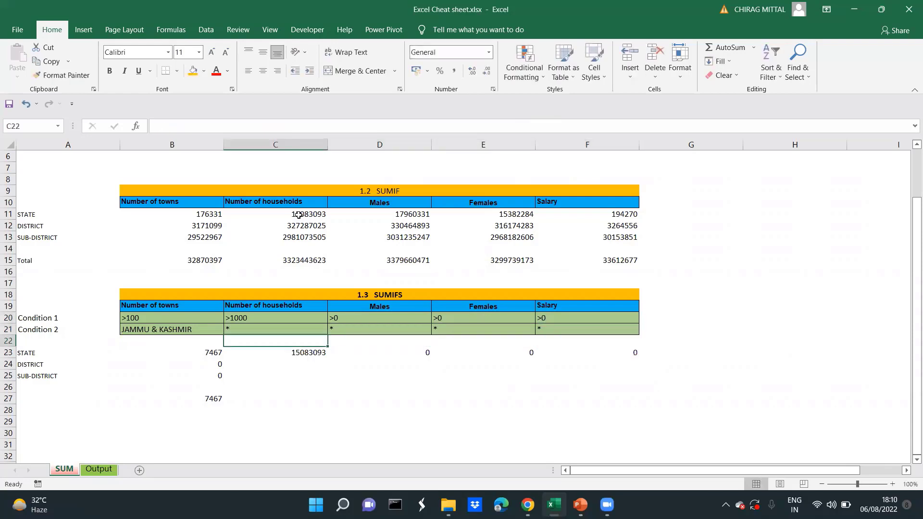
pyautogui.press('Down')
pyautogui.press('F2')
pyautogui.press('Tab')
pyautogui.press('F2')
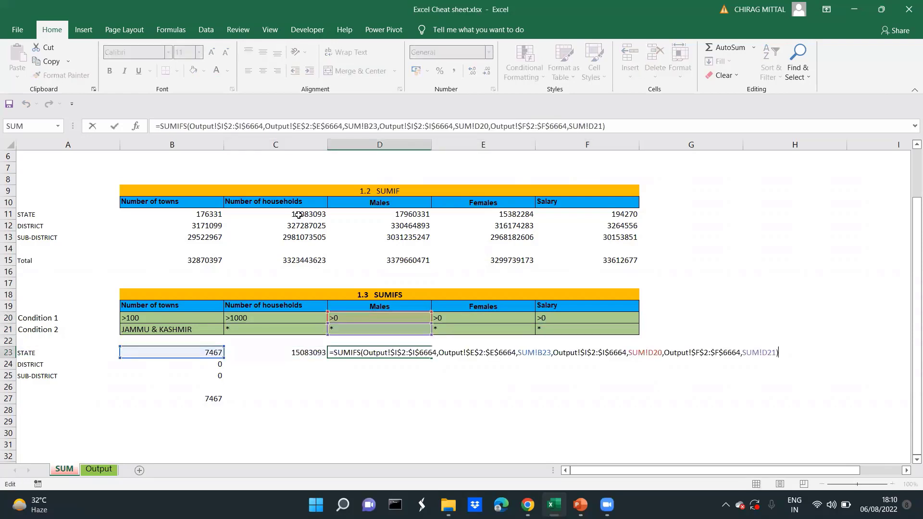
pyautogui.moveTo(178, 358); pyautogui.dragTo(84, 361)
pyautogui.press('Return')
pyautogui.press('Up')
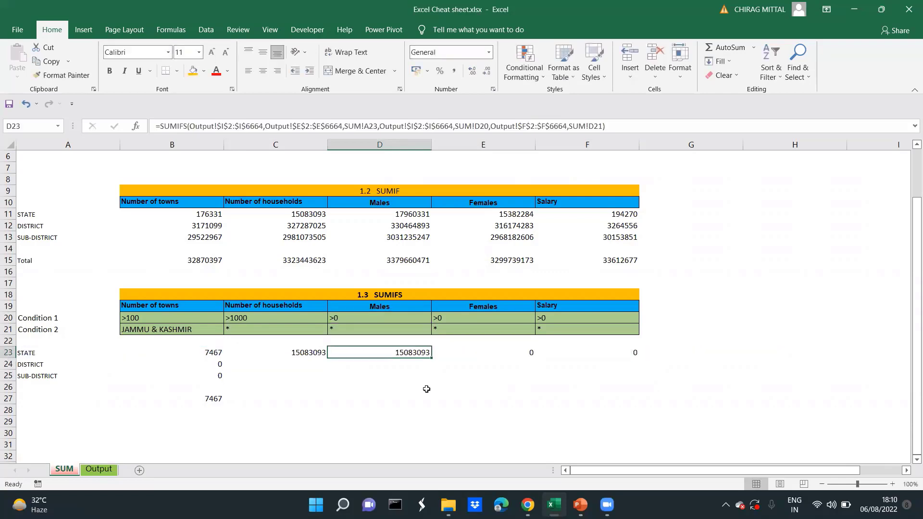
pyautogui.hotkey('ctrl', 'c')
pyautogui.press('Right')
pyautogui.press('Escape')
pyautogui.press('Left')
pyautogui.press('F2')
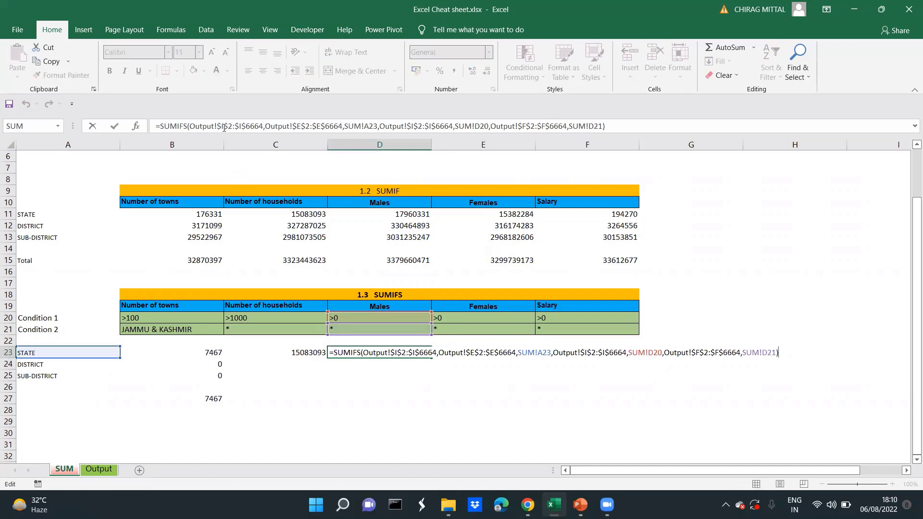
pyautogui.press('Escape')
# Change the first criterion in the C23 formula from SUM!A23 to $A23, locking only the column
pyautogui.press('Left')
pyautogui.press('F2')
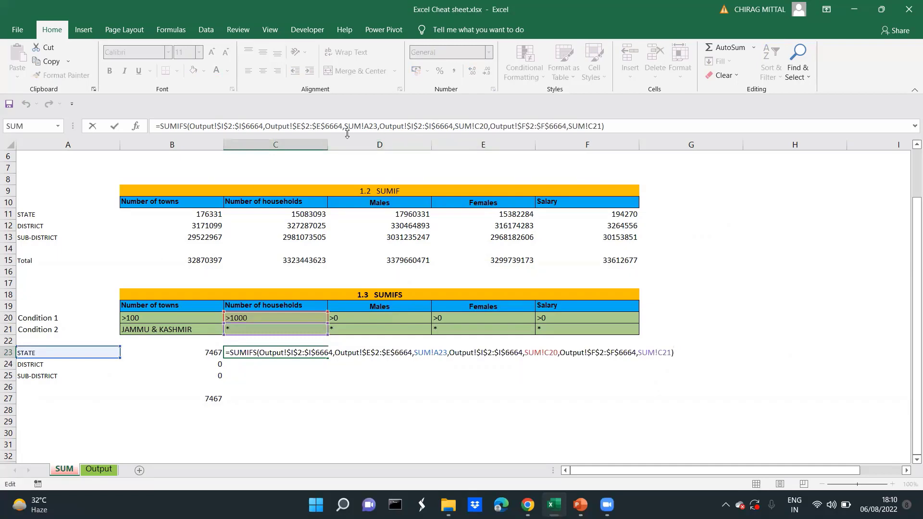
pyautogui.click(367, 125)
pyautogui.hotkey('shift', 'Left')
pyautogui.hotkey('shift', 'Left')
pyautogui.hotkey('shift', 'Left')
pyautogui.hotkey('shift', 'Left')
pyautogui.press('BackSpace')
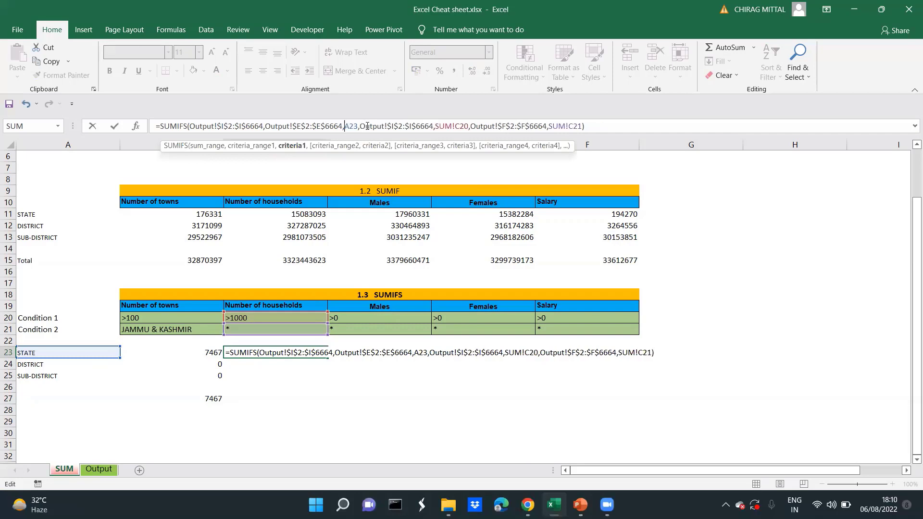
pyautogui.press('F4')
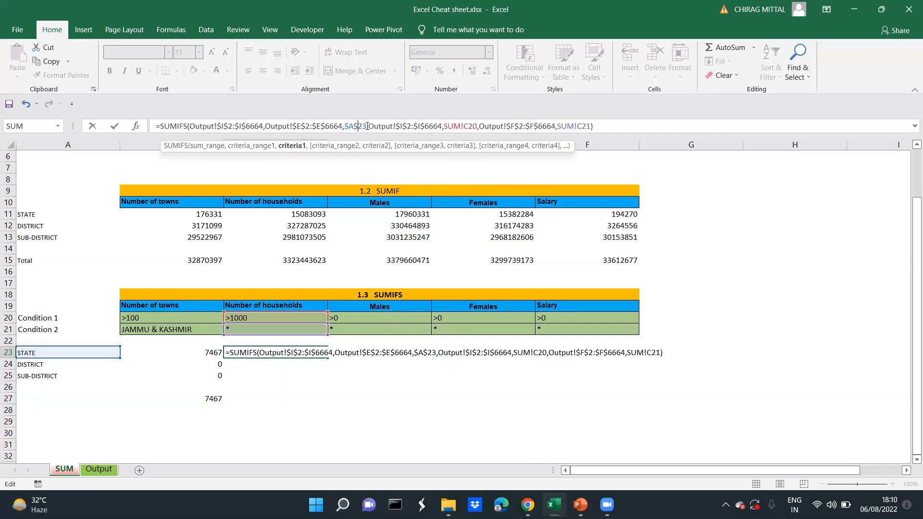
pyautogui.press('Left')
pyautogui.press('Left')
pyautogui.press('BackSpace')
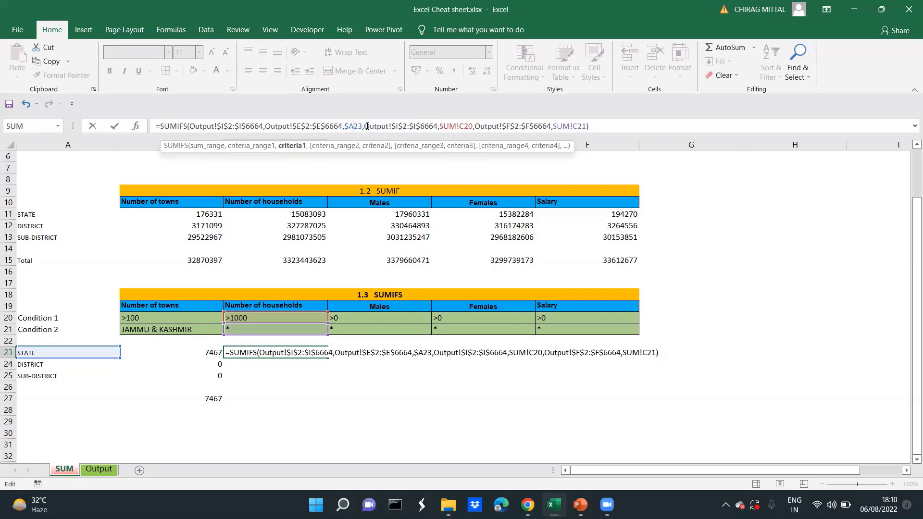
pyautogui.press('Return')
# Copy the STATE households formula in C23 across the range C23:F25
pyautogui.press('Up')
pyautogui.press('F2')
pyautogui.press('Escape')
pyautogui.hotkey('ctrl', 'c')
pyautogui.hotkey('shift', 'Down')
pyautogui.hotkey('shift', 'Down')
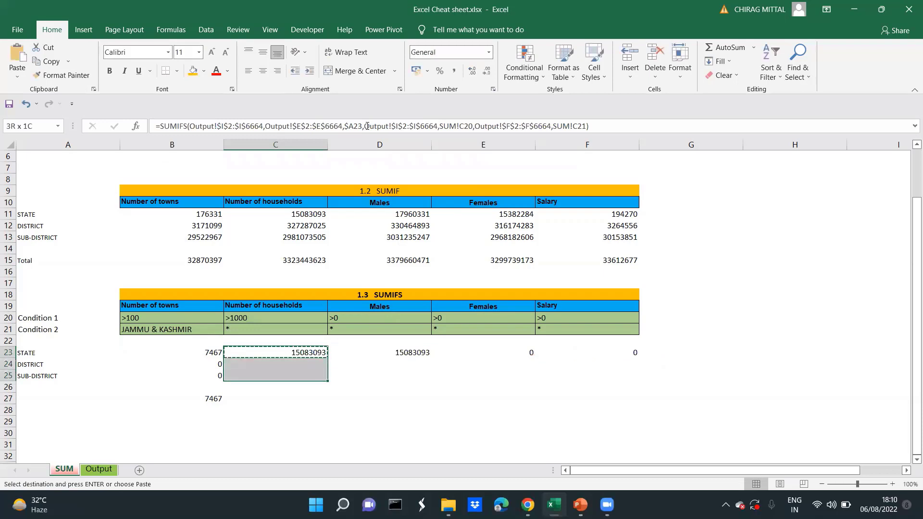
pyautogui.hotkey('shift', 'Right')
pyautogui.hotkey('shift', 'Right')
pyautogui.hotkey('shift', 'Right')
pyautogui.hotkey('shift', 'Right')
pyautogui.hotkey('shift', 'Left')
pyautogui.press('Return')
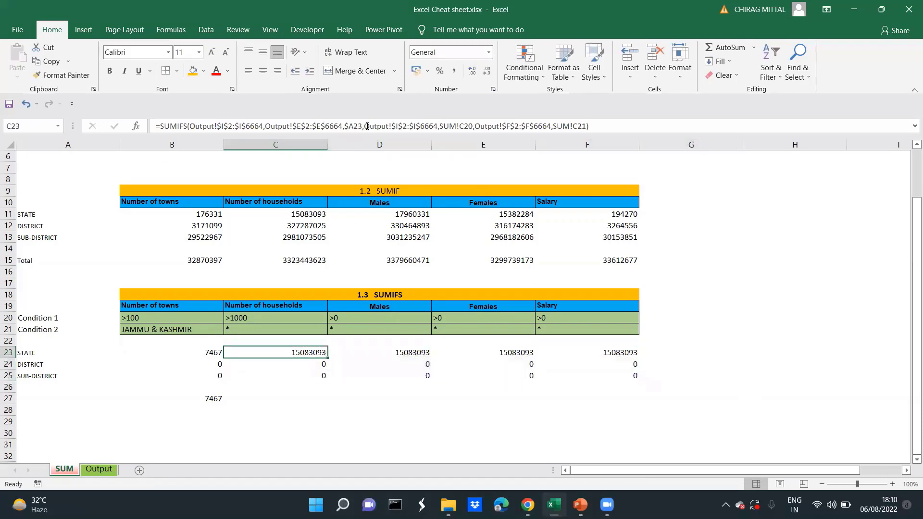
# Change the sum range in the C23 formula to Output!I$2:I$6664, locking only the rows
pyautogui.press('F2')
pyautogui.press('Escape')
pyautogui.press('F2')
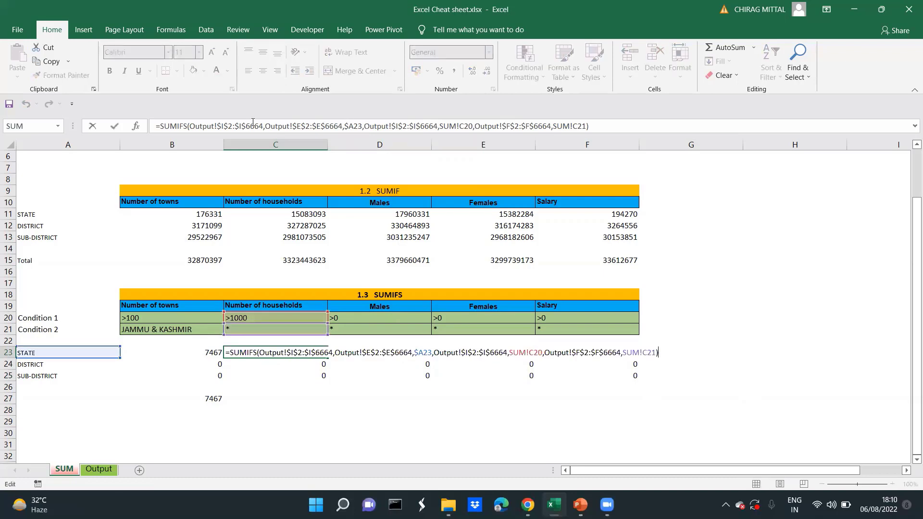
pyautogui.click(229, 126)
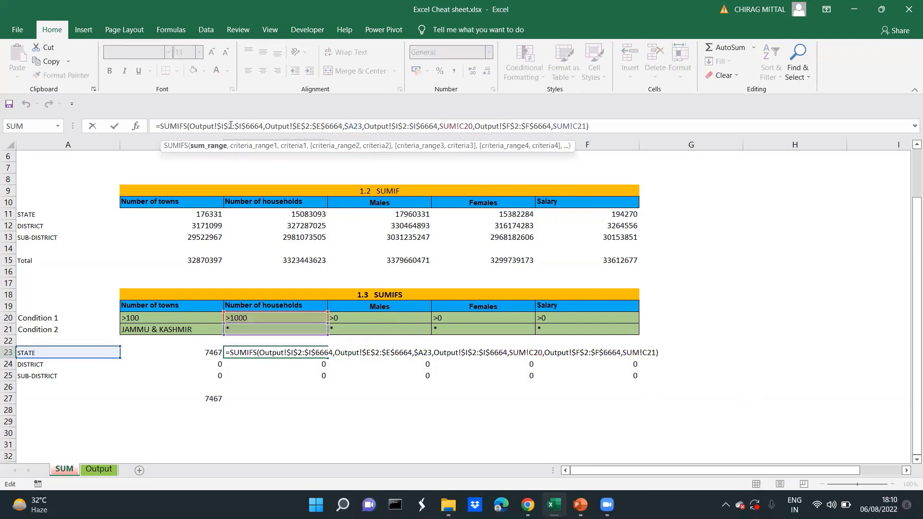
pyautogui.press('BackSpace')
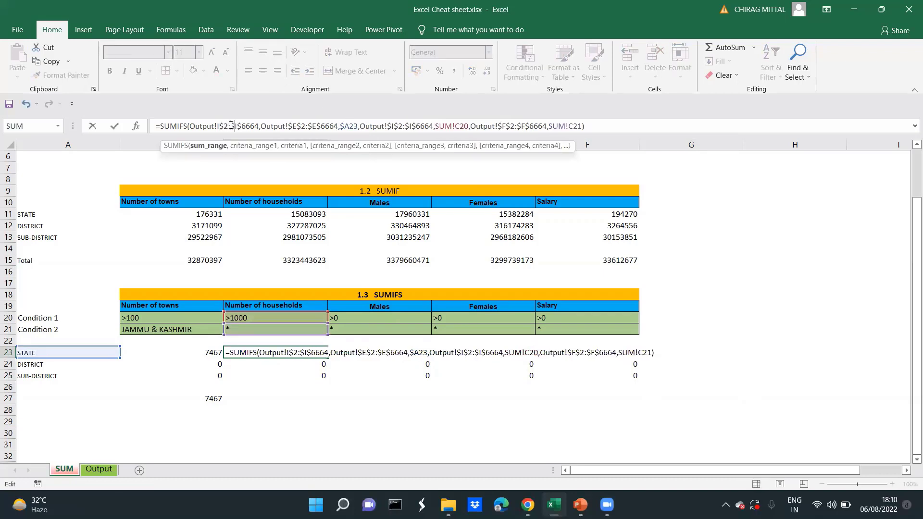
pyautogui.hotkey('ctrl', 'Return')
pyautogui.hotkey('ctrl', 'd')
pyautogui.hotkey('shift', 'Down')
pyautogui.hotkey('shift', 'Down')
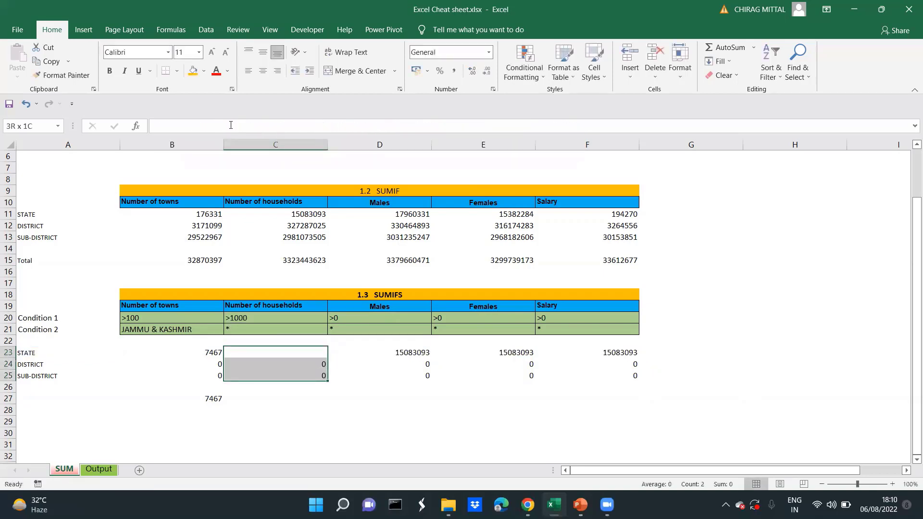
pyautogui.hotkey('ctrl', 'z')
# Copy the C23 formula down to C25 and across the STATE row to F23
pyautogui.hotkey('ctrl', 'c')
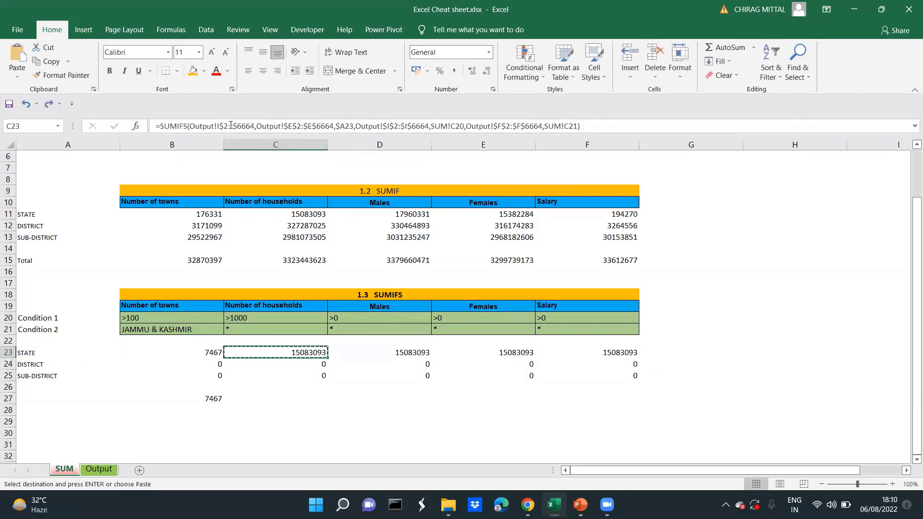
pyautogui.hotkey('shift', 'Down')
pyautogui.hotkey('shift', 'Down')
pyautogui.press('Return')
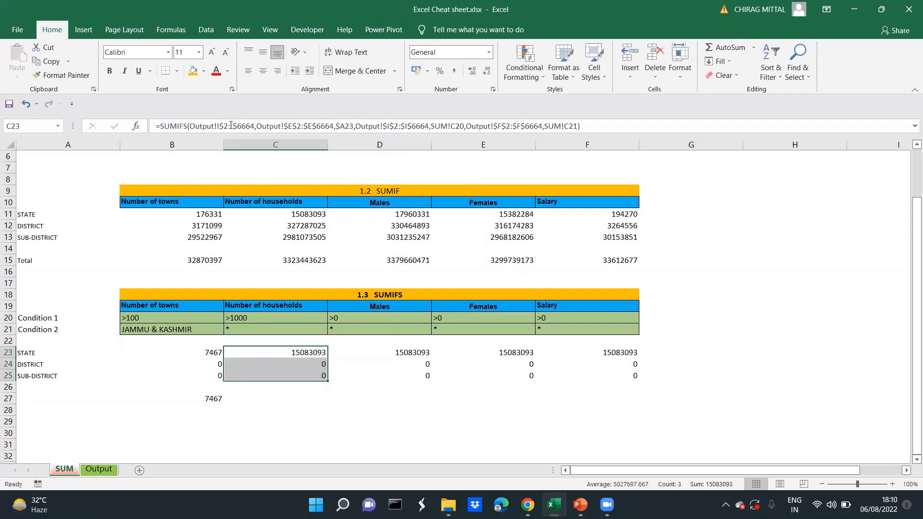
pyautogui.hotkey('ctrl', 'c')
pyautogui.hotkey('shift', 'Right')
pyautogui.hotkey('shift', 'Right')
pyautogui.hotkey('shift', 'Right')
pyautogui.press('Return')
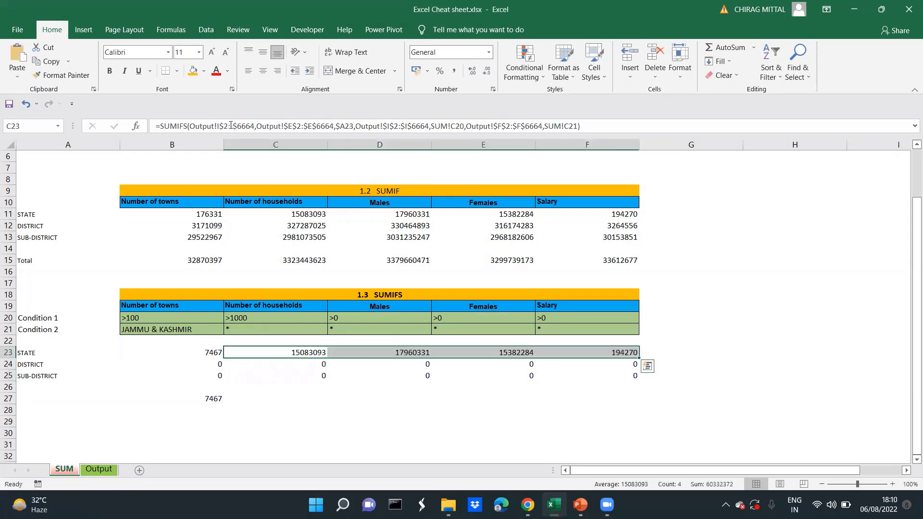
# Examine the copied STATE row formulas in the Number of households to Salary columns
pyautogui.press('Down')
pyautogui.press('Up')
pyautogui.press('Right')
pyautogui.press('Right')
pyautogui.press('Right')
pyautogui.press('Left')
pyautogui.press('Left')
pyautogui.press('Right')
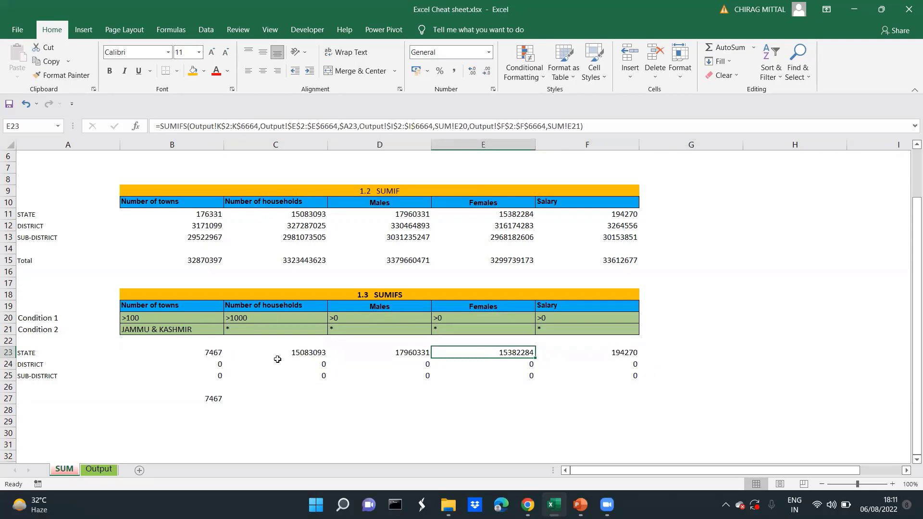
# Redirect the two condition references in the DISTRICT households formula in C24 to C20 and C21
pyautogui.click(292, 371)
pyautogui.press('Up')
pyautogui.press('Up')
pyautogui.press('F2')
pyautogui.press('Return')
pyautogui.press('F2')
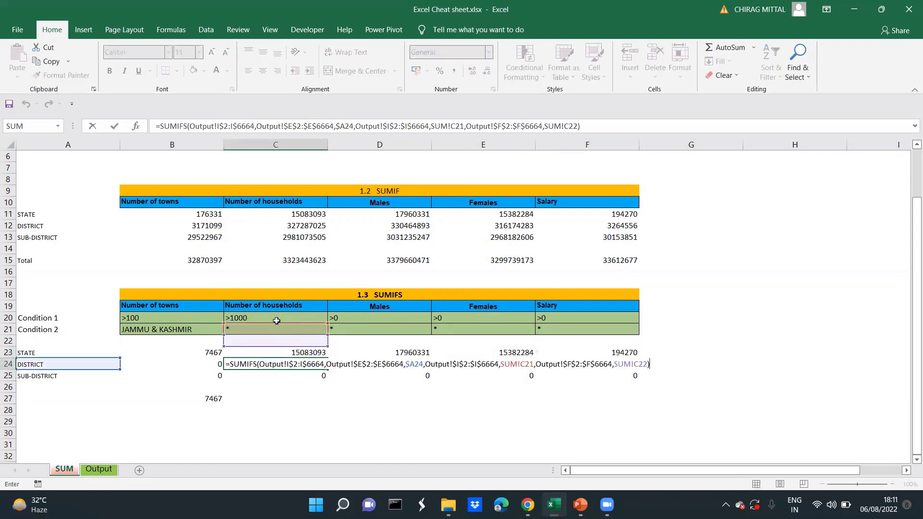
pyautogui.moveTo(277, 323); pyautogui.dragTo(275, 328)
pyautogui.press('Return')
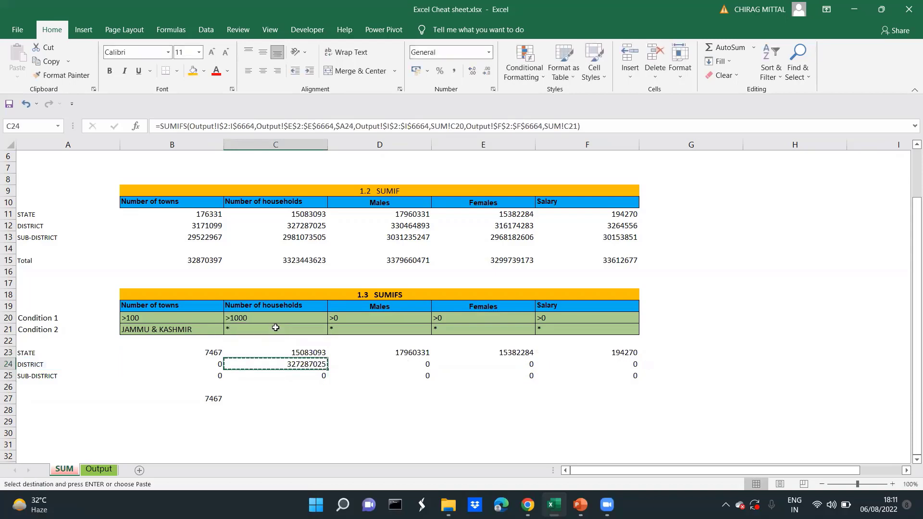
# Redirect the two condition references in the SUB-DISTRICT households formula in C25 to C20 and C21
pyautogui.press('F2')
pyautogui.moveTo(272, 324); pyautogui.dragTo(270, 326)
pyautogui.press('Return')
# Copy the Number of households formulas in C23:C25 across the Males, Females and Salary columns to F25
pyautogui.press('Up')
pyautogui.press('Up')
pyautogui.press('Up')
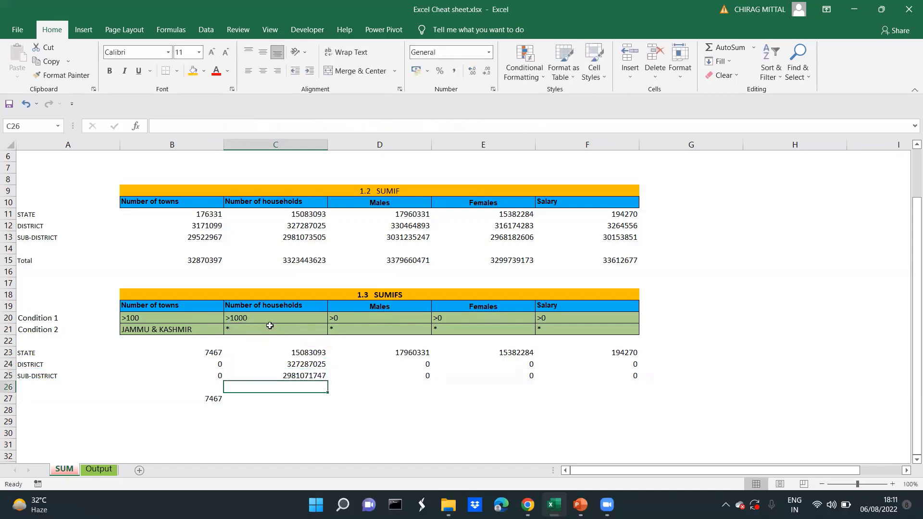
pyautogui.hotkey('shift', 'Down')
pyautogui.hotkey('shift', 'Down')
pyautogui.hotkey('ctrl', 'c')
pyautogui.hotkey('shift', 'Right')
pyautogui.hotkey('shift', 'Right')
pyautogui.hotkey('shift', 'Right')
pyautogui.hotkey('ctrl', 'v')
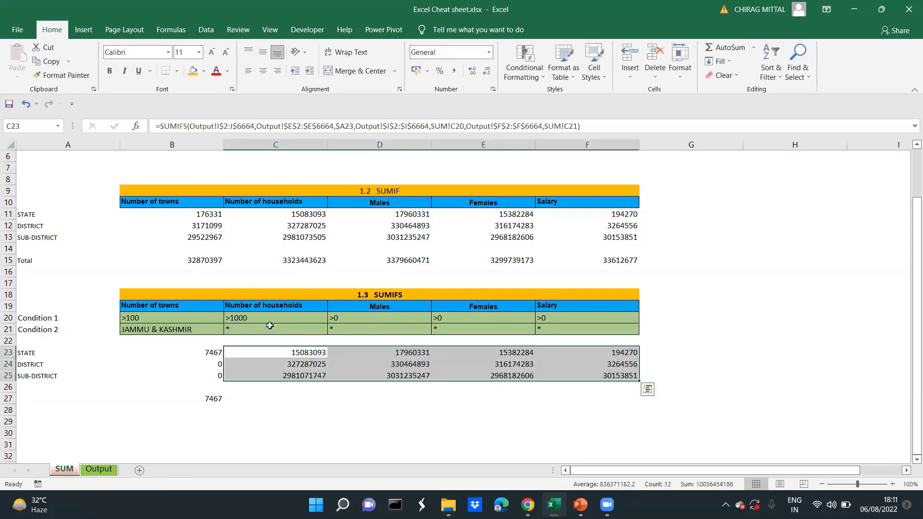
# Review the SUM, SUMIF and SUMIFS tables from the first total down to the SUMIFS results
pyautogui.press('Up')
pyautogui.press('Up')
pyautogui.press('Up')
pyautogui.press('Up')
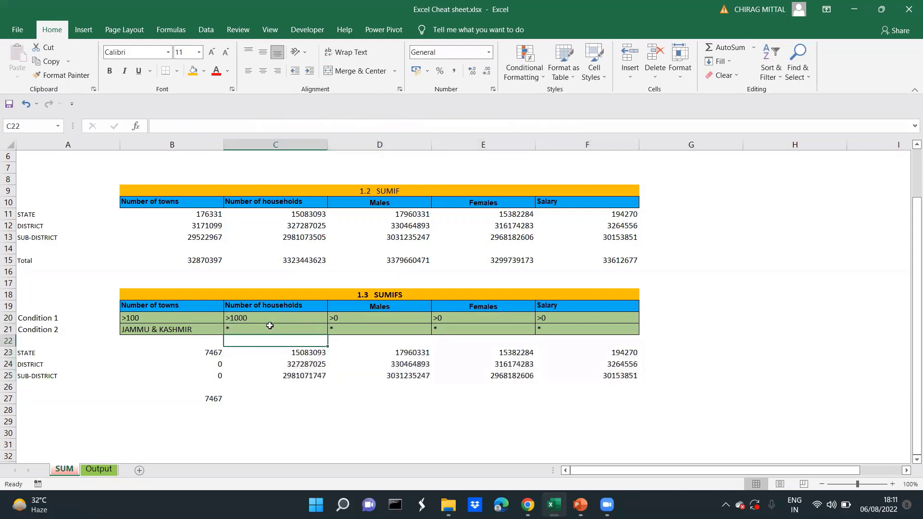
pyautogui.hotkey('ctrl', 'Up')
pyautogui.hotkey('ctrl', 'Up')
pyautogui.hotkey('ctrl', 'Up')
pyautogui.hotkey('ctrl', 'Up')
pyautogui.hotkey('ctrl', 'Up')
pyautogui.hotkey('ctrl', 'Up')
pyautogui.press('Left')
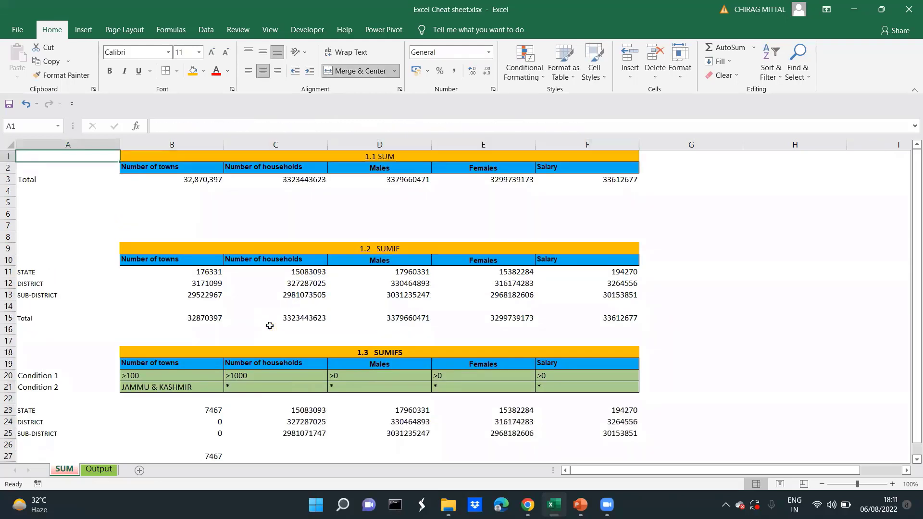
pyautogui.press('Down')
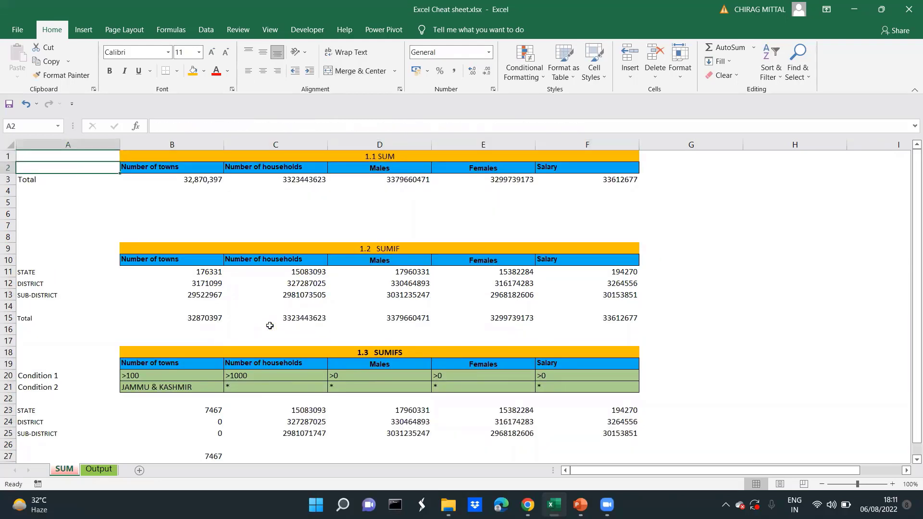
pyautogui.hotkey('ctrl', 'Down')
pyautogui.hotkey('ctrl', 'Down')
pyautogui.hotkey('ctrl', 'Down')
pyautogui.hotkey('ctrl', 'Down')
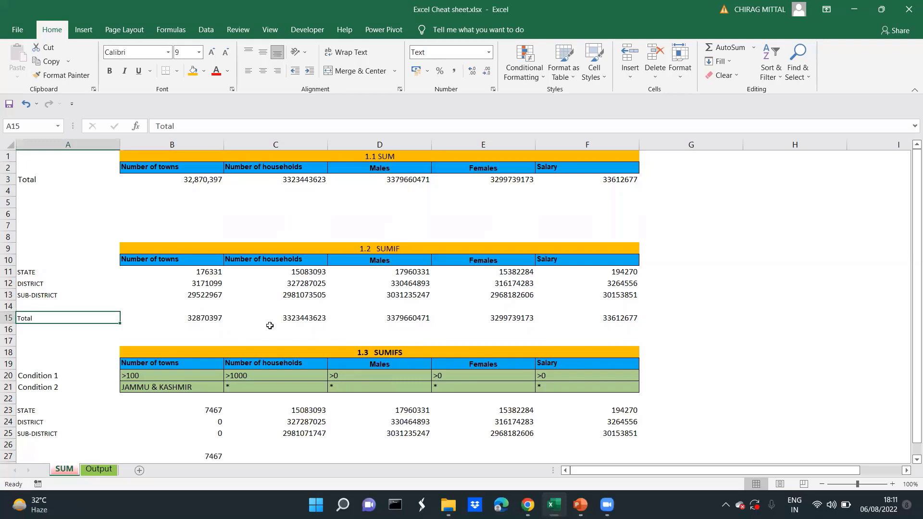
pyautogui.press('Down')
pyautogui.press('Down')
pyautogui.press('Down')
pyautogui.press('Down')
pyautogui.press('Down')
pyautogui.press('Down')
pyautogui.press('Down')
pyautogui.press('Down')
pyautogui.press('Down')
pyautogui.press('Down')
pyautogui.press('Down')
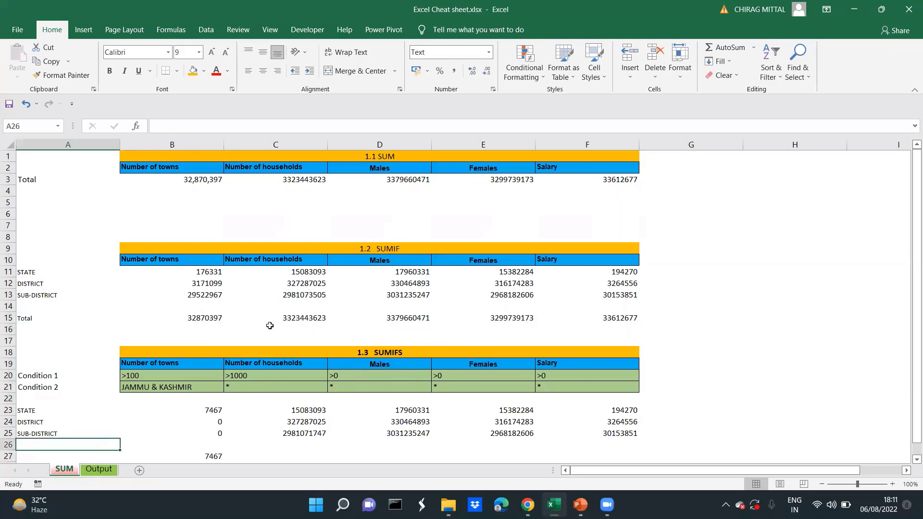
pyautogui.press('Down')
pyautogui.press('Down')
pyautogui.press('Down')
pyautogui.press('Down')
pyautogui.press('Down')
pyautogui.press('Down')
pyautogui.press('Down')
# Set Condition 1 for Number of towns in B20 to >0
pyautogui.press('Up')
pyautogui.press('Up')
pyautogui.press('Up')
pyautogui.press('Up')
pyautogui.press('Up')
pyautogui.press('Up')
pyautogui.press('Up')
pyautogui.press('Up')
pyautogui.press('Up')
pyautogui.press('Up')
pyautogui.press('Up')
pyautogui.press('Up')
pyautogui.press('Up')
pyautogui.press('Up')
pyautogui.press('Down')
pyautogui.press('Right')
pyautogui.press('F2')
pyautogui.press('BackSpace')
pyautogui.press('BackSpace')
pyautogui.press('BackSpace')
pyautogui.write('o')
pyautogui.press('Return')
pyautogui.press('Up')
pyautogui.press('F2')
pyautogui.press('BackSpace')
pyautogui.press('Return')
# Copy the STATE towns formula in B23 down to B25
pyautogui.press('Down')
pyautogui.press('Down')
pyautogui.hotkey('shift', 'Down')
pyautogui.hotkey('ctrl', 'c')
pyautogui.hotkey('shift', 'Down')
pyautogui.press('Return')
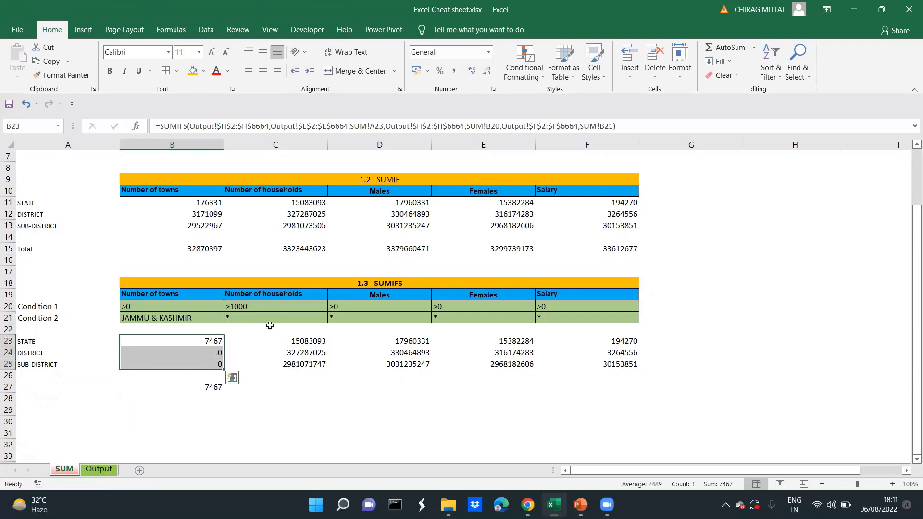
# Set Condition 2 for Number of towns in B21 to the wildcard *
pyautogui.press('Up')
pyautogui.press('Up')
pyautogui.write('*')
pyautogui.press('Return')
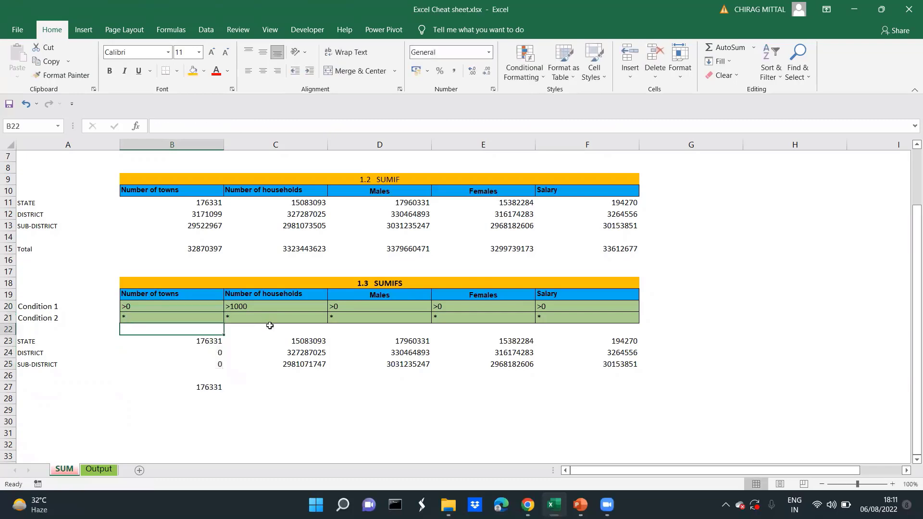
# Compare the Number of towns totals in the SUM, SUMIF and SUMIFS tables
pyautogui.press('Up')
pyautogui.press('Up')
pyautogui.press('Up')
pyautogui.press('Up')
pyautogui.press('Up')
pyautogui.press('Up')
pyautogui.press('Up')
pyautogui.press('Up')
pyautogui.press('Up')
pyautogui.press('Up')
pyautogui.press('Up')
pyautogui.press('Up')
pyautogui.press('Up')
pyautogui.press('Up')
pyautogui.press('Up')
pyautogui.press('Up')
pyautogui.press('Up')
pyautogui.press('Up')
pyautogui.press('Up')
pyautogui.press('Up')
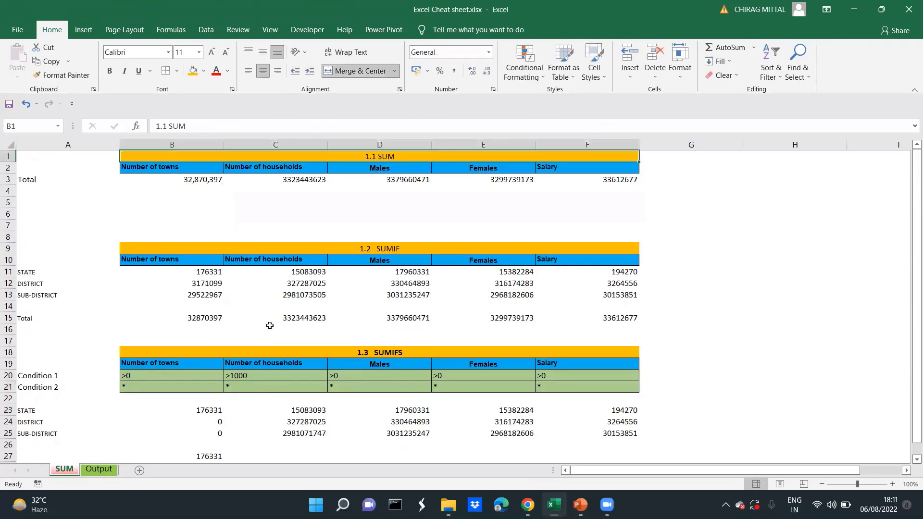
pyautogui.press('Down')
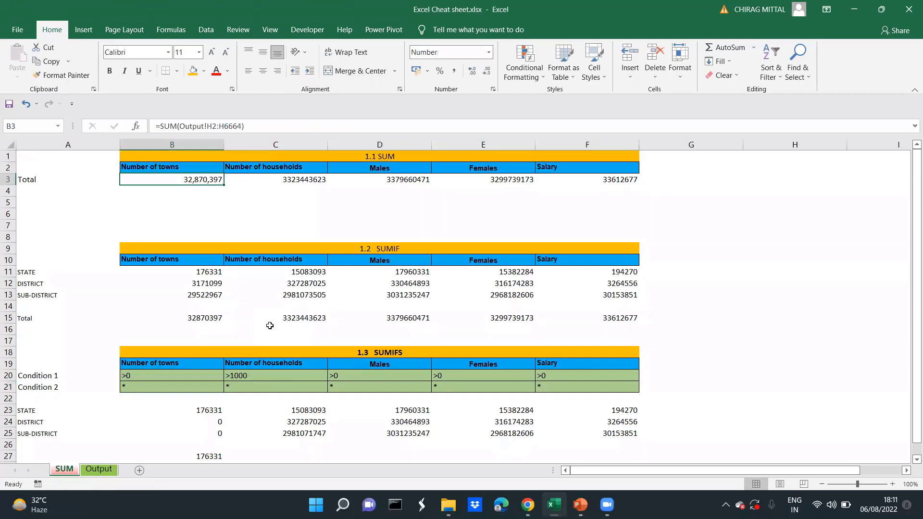
pyautogui.click(195, 320)
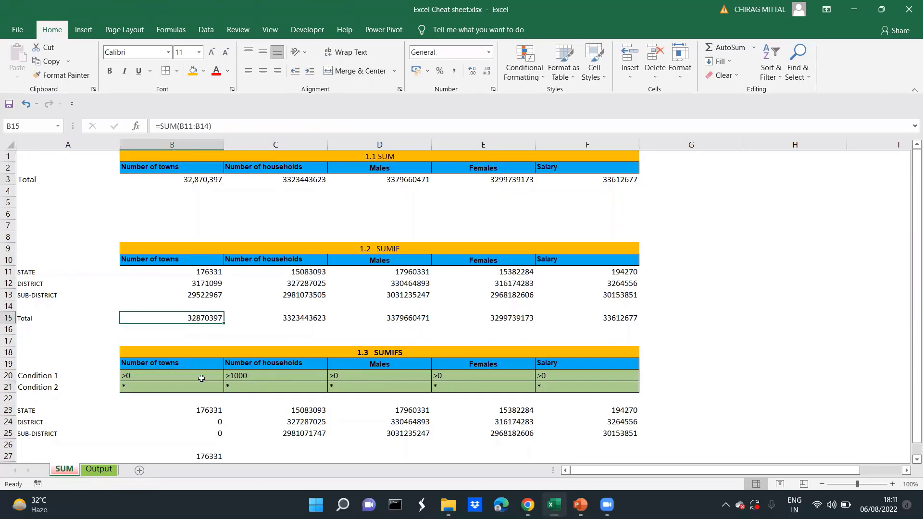
pyautogui.click(163, 420)
pyautogui.press('Down')
pyautogui.press('Down')
pyautogui.press('Down')
pyautogui.press('Down')
# Recopy the B23 formula down through the DISTRICT and SUB-DISTRICT rows of Number of towns
pyautogui.press('Up')
pyautogui.press('Up')
pyautogui.press('Up')
pyautogui.press('Up')
pyautogui.press('Up')
pyautogui.hotkey('ctrl', 'c')
pyautogui.hotkey('shift', 'Down')
pyautogui.press('Return')
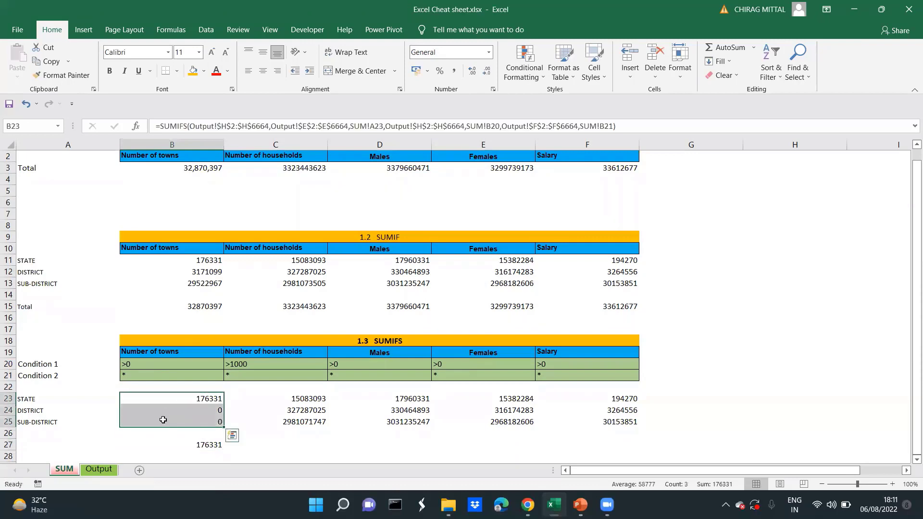
# Redirect the two condition references in the DISTRICT towns formula in B24 to B20 and B21
pyautogui.press('F2')
pyautogui.moveTo(165, 381)
pyautogui.mouseDown()
pyautogui.moveTo(163, 362)
pyautogui.moveTo(164, 371)
pyautogui.mouseUp()
pyautogui.press('Return')
pyautogui.press('Up')
pyautogui.press('Down')
pyautogui.press('Down')
pyautogui.press('Down')
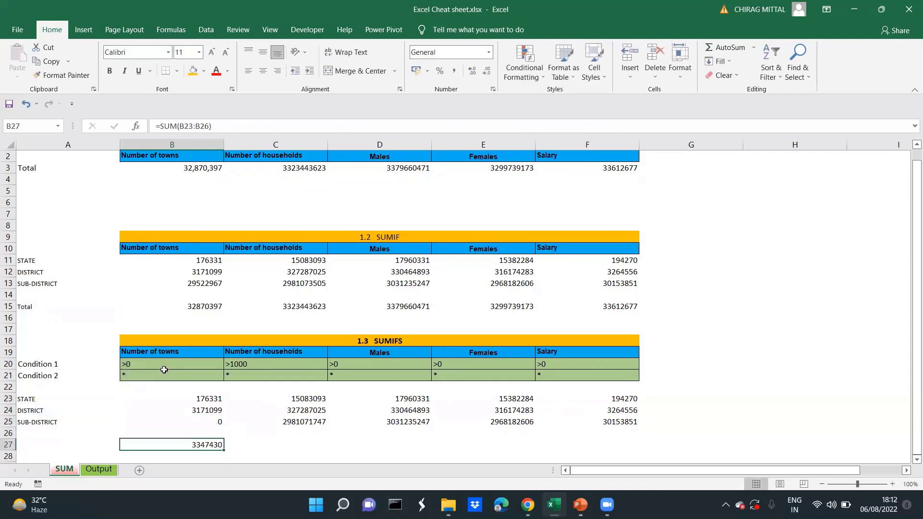
# Redirect the two condition references in the SUB-DISTRICT towns formula in B25 to B20 and B21
pyautogui.press('Up')
pyautogui.press('Up')
pyautogui.press('F2')
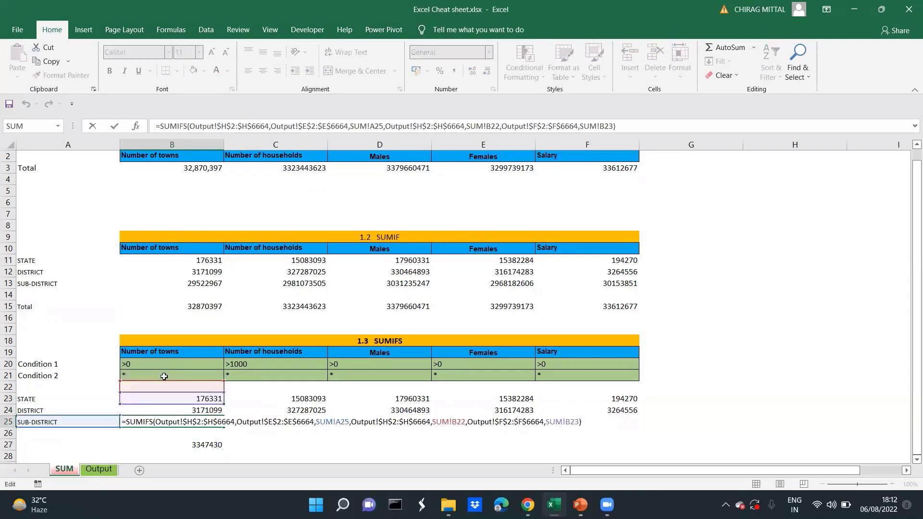
pyautogui.moveTo(164, 382); pyautogui.dragTo(162, 362)
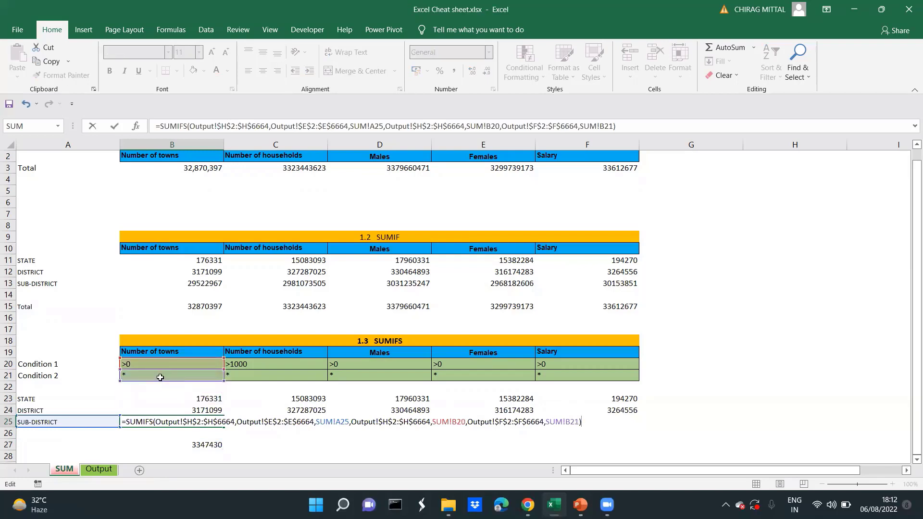
pyautogui.hotkey('ctrl', 'Return')
# Copy the SUMIFS total in B27 across the remaining columns to F27
pyautogui.press('Down')
pyautogui.press('Down')
pyautogui.hotkey('ctrl', 'c')
pyautogui.hotkey('shift', 'Right')
pyautogui.hotkey('shift', 'Right')
pyautogui.hotkey('shift', 'Right')
pyautogui.hotkey('shift', 'Right')
pyautogui.press('Return')
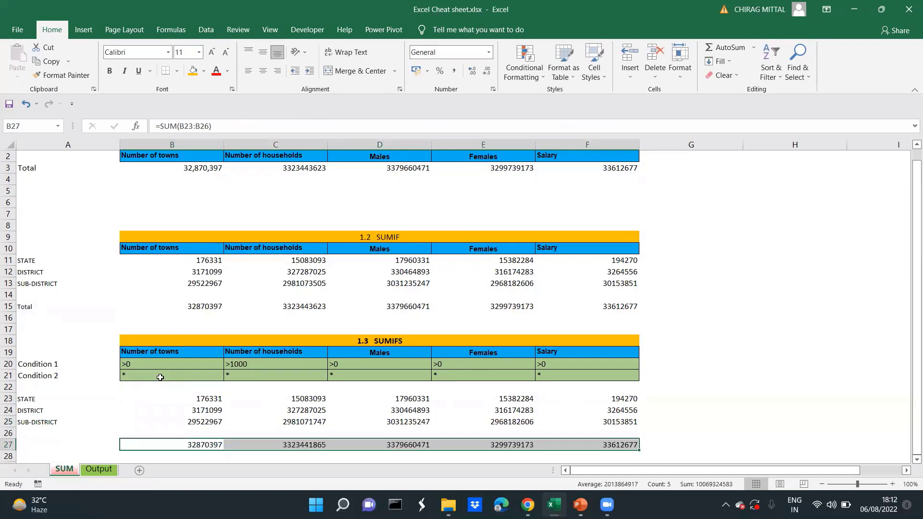
# Fill the total cells in columns B to F of rows 3, 15 and 27 with the standard light green
pyautogui.keyDown('ctrl'); pyautogui.click(193, 306); pyautogui.keyUp('ctrl')
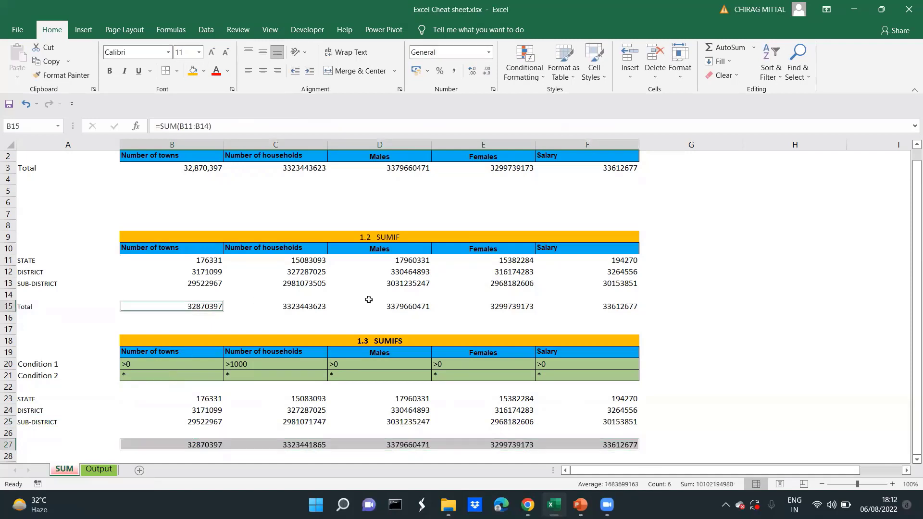
pyautogui.hotkey('shift', 'Right')
pyautogui.hotkey('shift', 'Right')
pyautogui.hotkey('shift', 'Right')
pyautogui.hotkey('shift', 'Right')
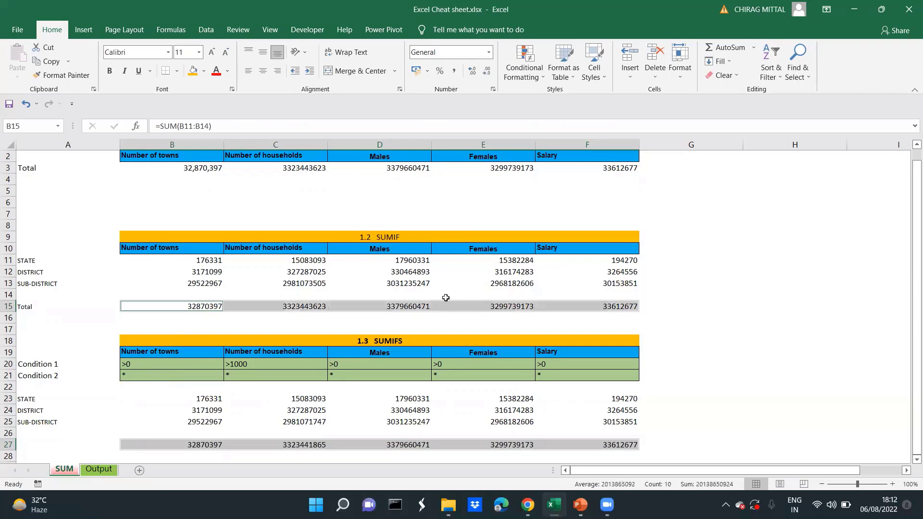
pyautogui.keyDown('ctrl'); pyautogui.click(201, 168); pyautogui.keyUp('ctrl')
pyautogui.hotkey('shift', 'Right')
pyautogui.hotkey('shift', 'Right')
pyautogui.hotkey('shift', 'Right')
pyautogui.hotkey('shift', 'Right')
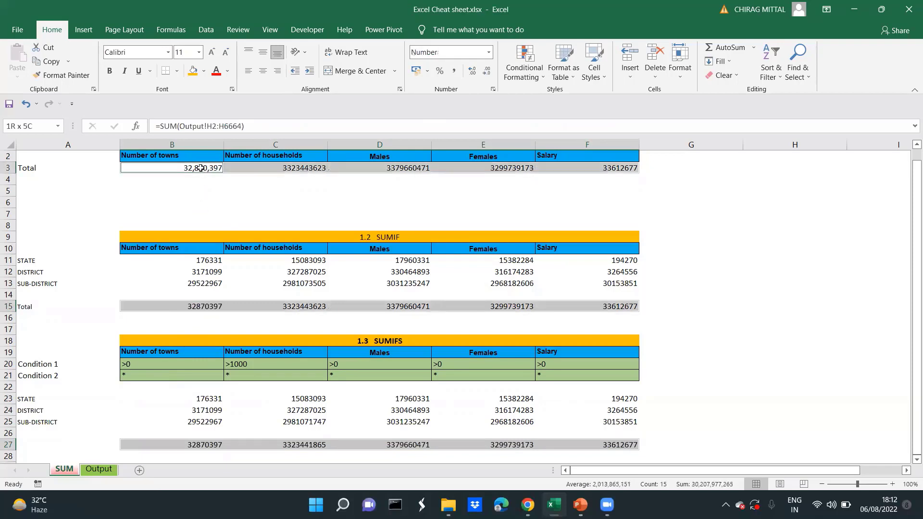
pyautogui.click(204, 71)
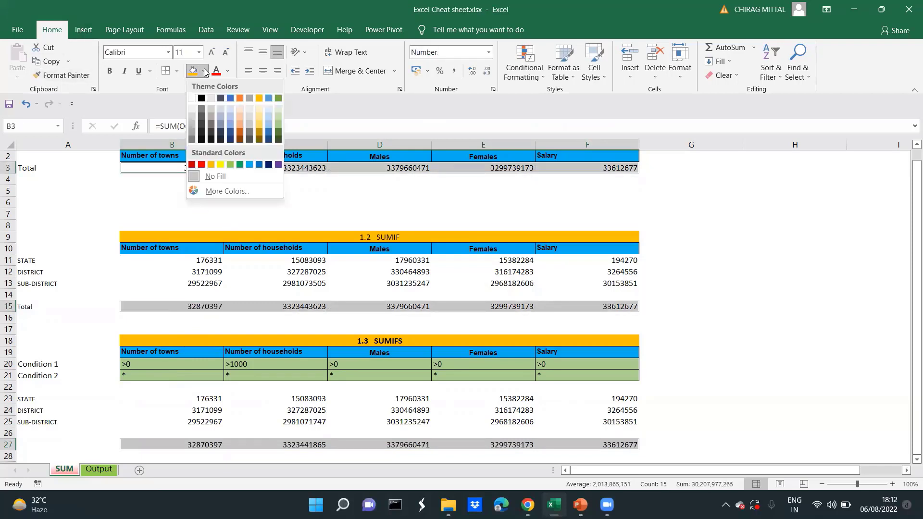
pyautogui.click(230, 164)
pyautogui.click(123, 417)
pyautogui.press('Down')
pyautogui.press('Down')
pyautogui.press('Down')
pyautogui.press('Down')
pyautogui.press('Down')
pyautogui.press('Down')
pyautogui.press('Down')
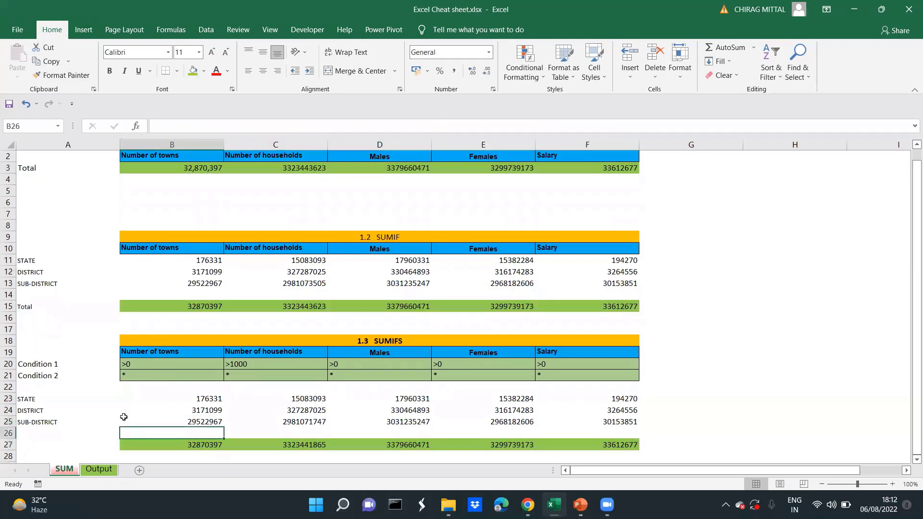
pyautogui.press('Up')
pyautogui.press('Up')
pyautogui.press('Up')
pyautogui.press('Up')
pyautogui.press('Up')
pyautogui.press('Up')
pyautogui.press('Up')
pyautogui.press('Up')
pyautogui.press('Up')
pyautogui.press('Up')
pyautogui.press('Up')
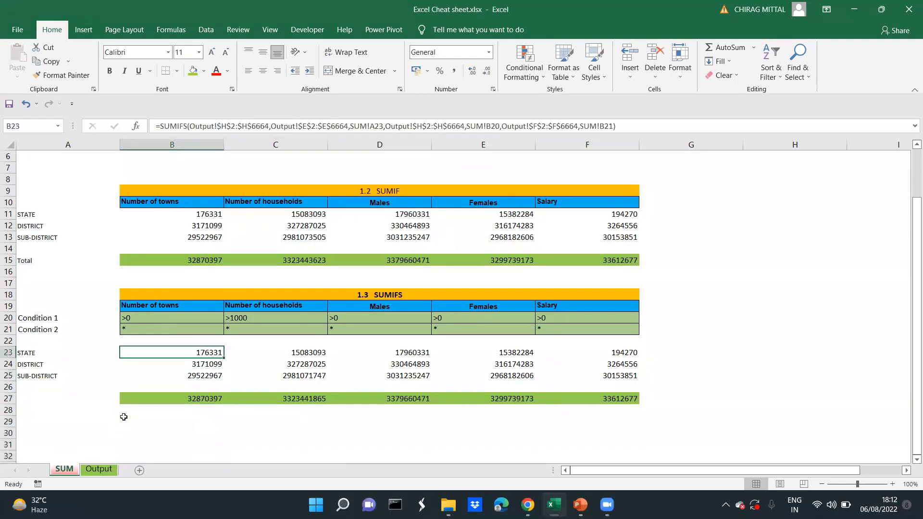
# Compare the Number of towns totals in B3 and B15 and the formulas behind them
pyautogui.press('Up')
pyautogui.press('Up')
pyautogui.press('Up')
pyautogui.press('Up')
pyautogui.press('Up')
pyautogui.press('Up')
pyautogui.press('Up')
pyautogui.press('Up')
pyautogui.press('Up')
pyautogui.press('Up')
pyautogui.press('Up')
pyautogui.press('Up')
pyautogui.press('Up')
pyautogui.press('Up')
pyautogui.press('Up')
pyautogui.press('Up')
pyautogui.press('Up')
pyautogui.press('Up')
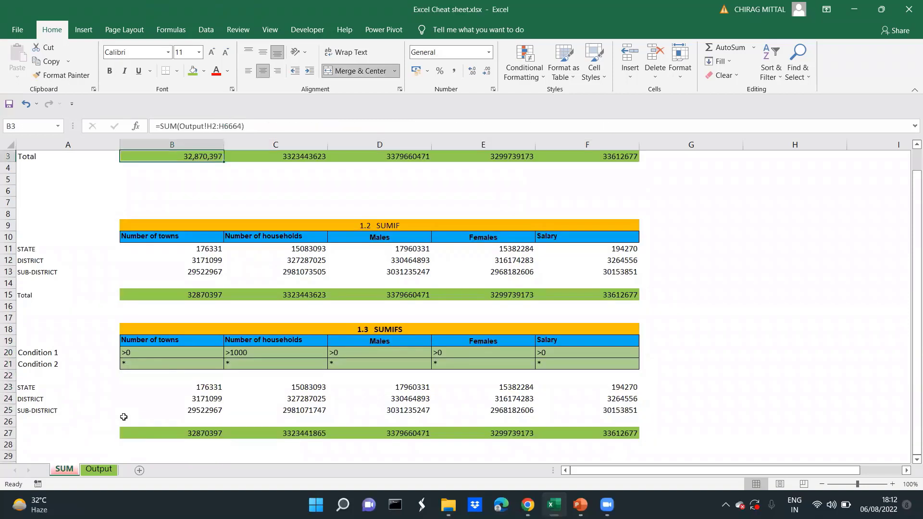
pyautogui.press('Down')
pyautogui.press('Down')
pyautogui.press('Down')
pyautogui.press('Down')
# Review the Condition 1 and Condition 2 criteria and the region labels of the 1.3 SUMIFS table
pyautogui.press('Down')
pyautogui.press('Down')
pyautogui.press('Down')
pyautogui.press('Down')
pyautogui.press('Down')
pyautogui.press('Down')
pyautogui.press('Down')
pyautogui.press('Down')
pyautogui.press('Down')
pyautogui.press('Down')
pyautogui.press('Down')
pyautogui.press('Down')
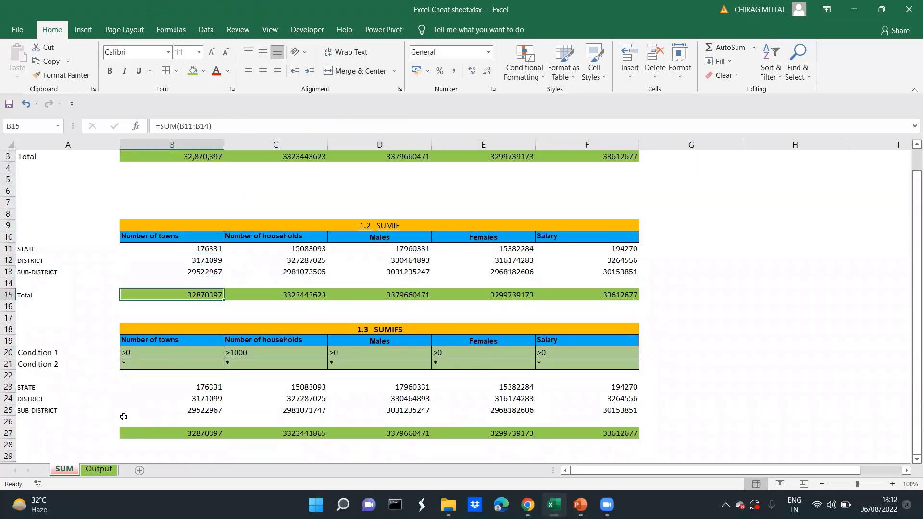
pyautogui.press('Down')
pyautogui.press('Down')
pyautogui.press('Left')
pyautogui.press('Right')
pyautogui.press('Right')
pyautogui.press('Right')
pyautogui.press('Right')
pyautogui.press('Right')
pyautogui.press('Right')
pyautogui.press('Home')
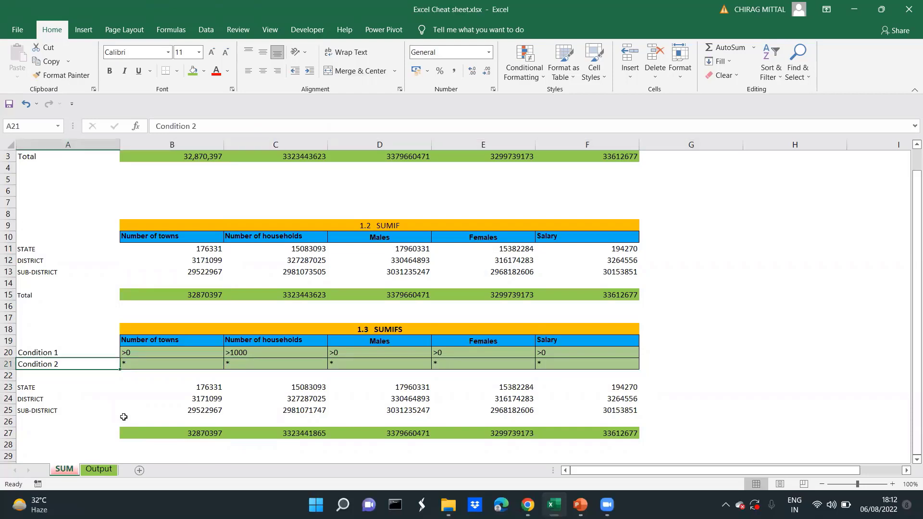
pyautogui.press('Down')
pyautogui.press('Down')
pyautogui.press('Down')
pyautogui.press('Down')
pyautogui.press('Down')
pyautogui.press('Down')
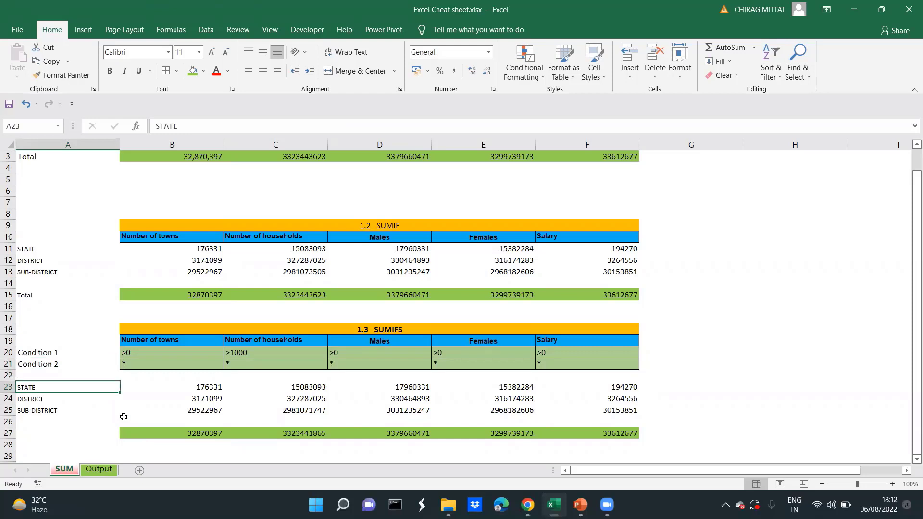
pyautogui.press('Up')
pyautogui.press('Up')
pyautogui.press('Up')
pyautogui.press('Up')
pyautogui.press('Up')
pyautogui.press('Up')
pyautogui.press('Up')
pyautogui.press('Right')
pyautogui.press('Down')
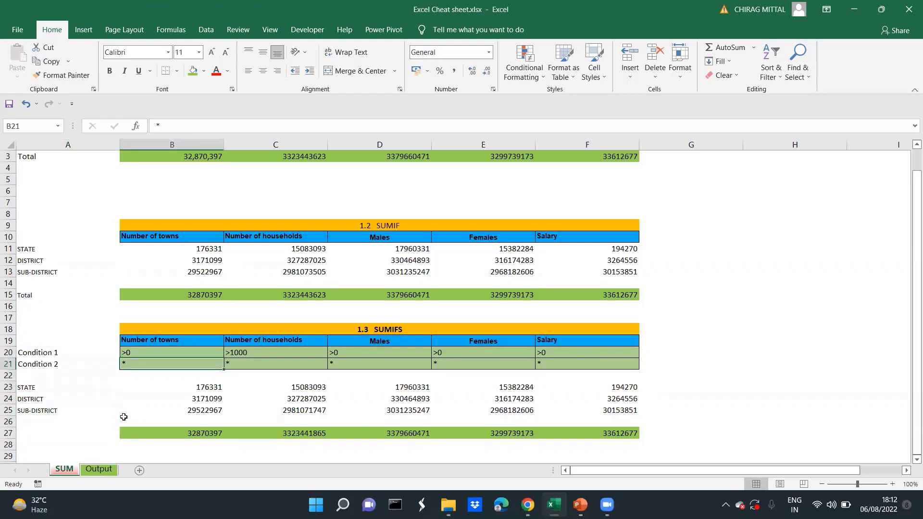